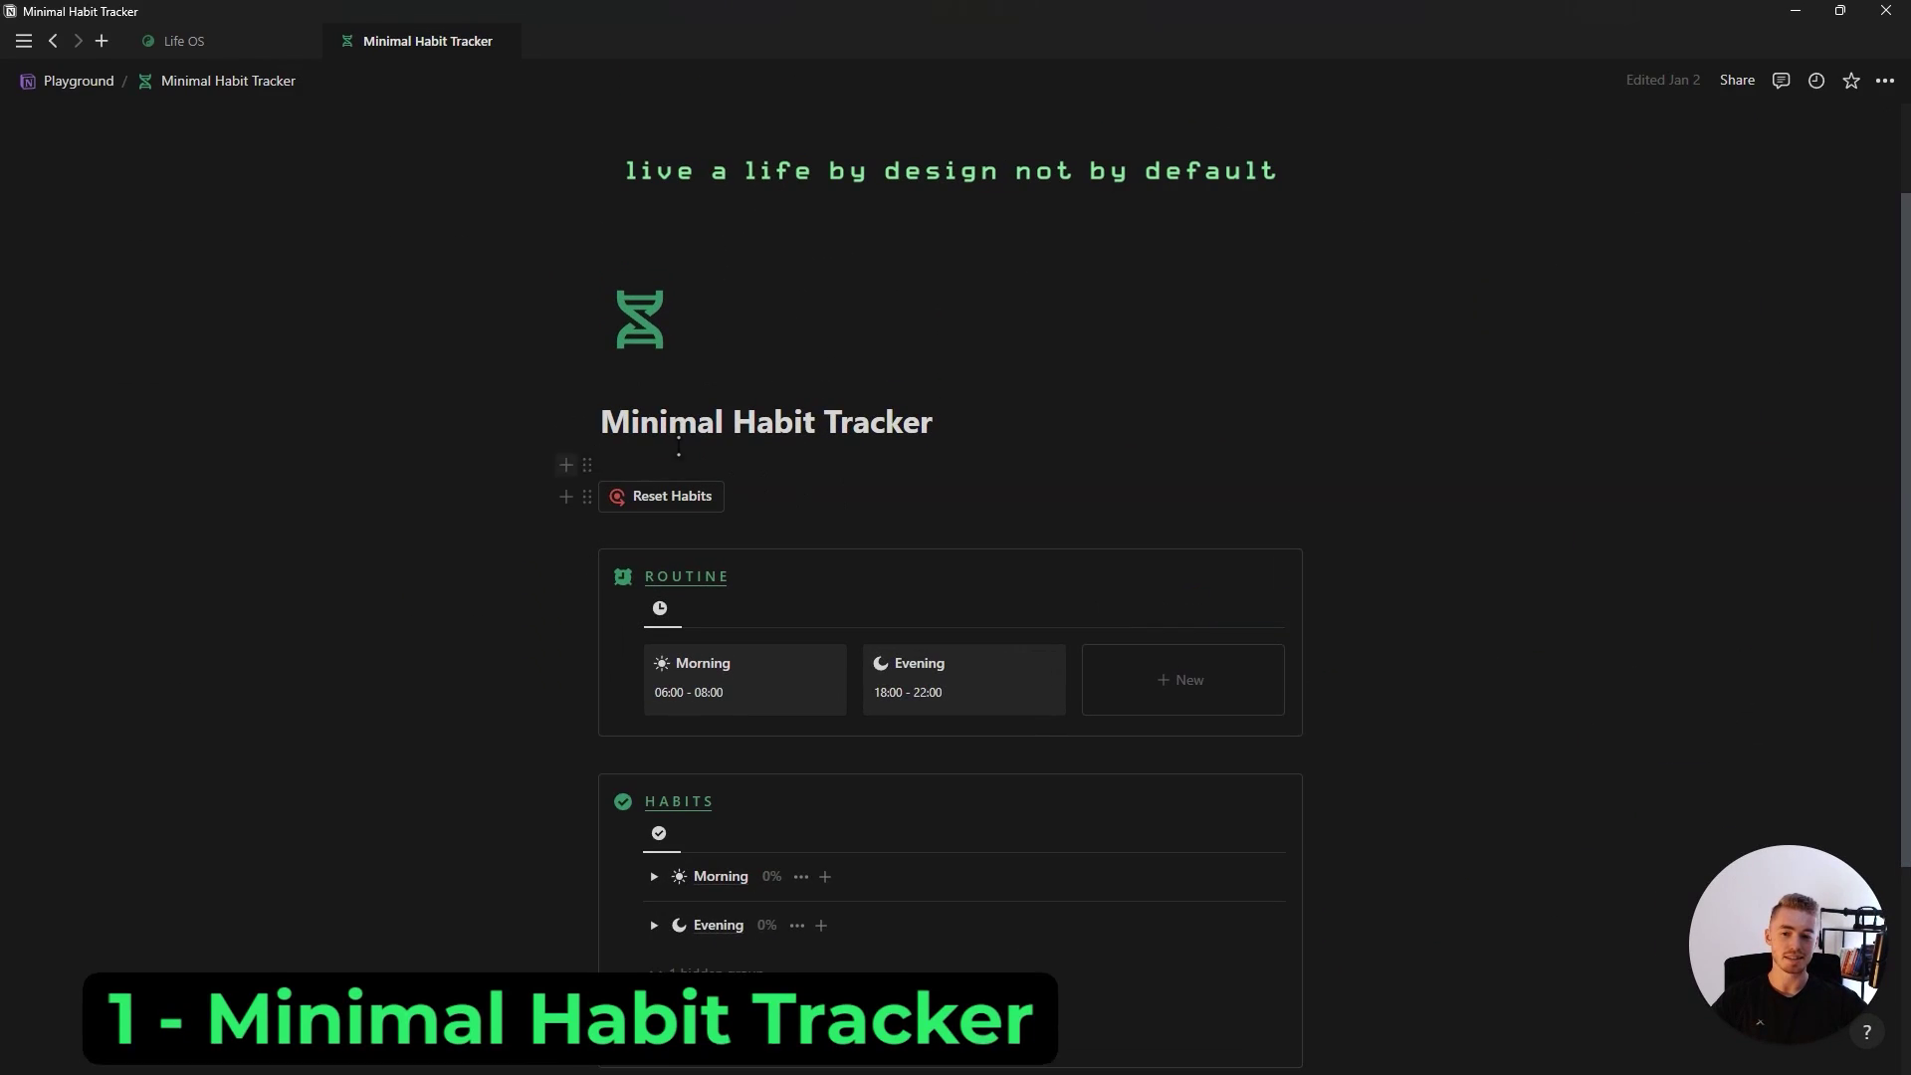
# Step: Expand the Morning group, tick Cold Shower's last day and set its completed weeks to 1
pyautogui.scroll(-2, 1075, 450)
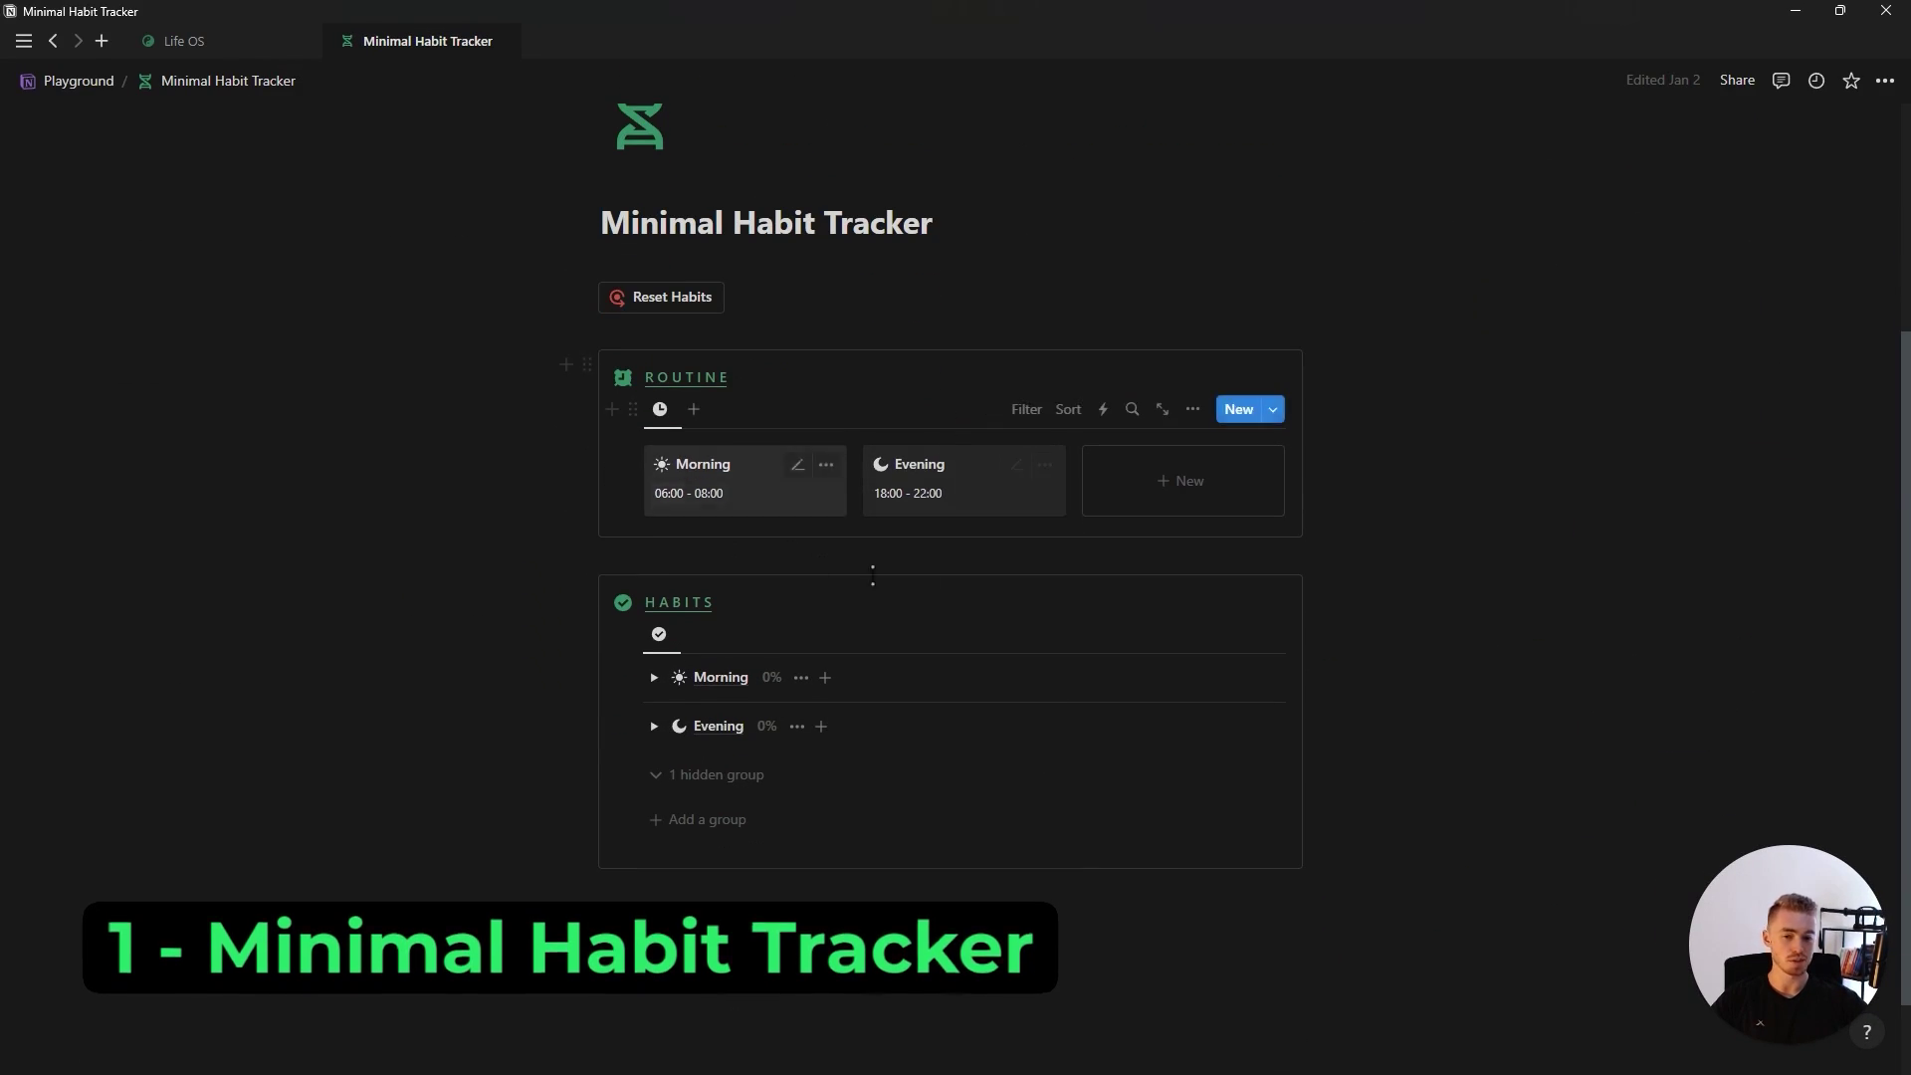
pyautogui.click(654, 677)
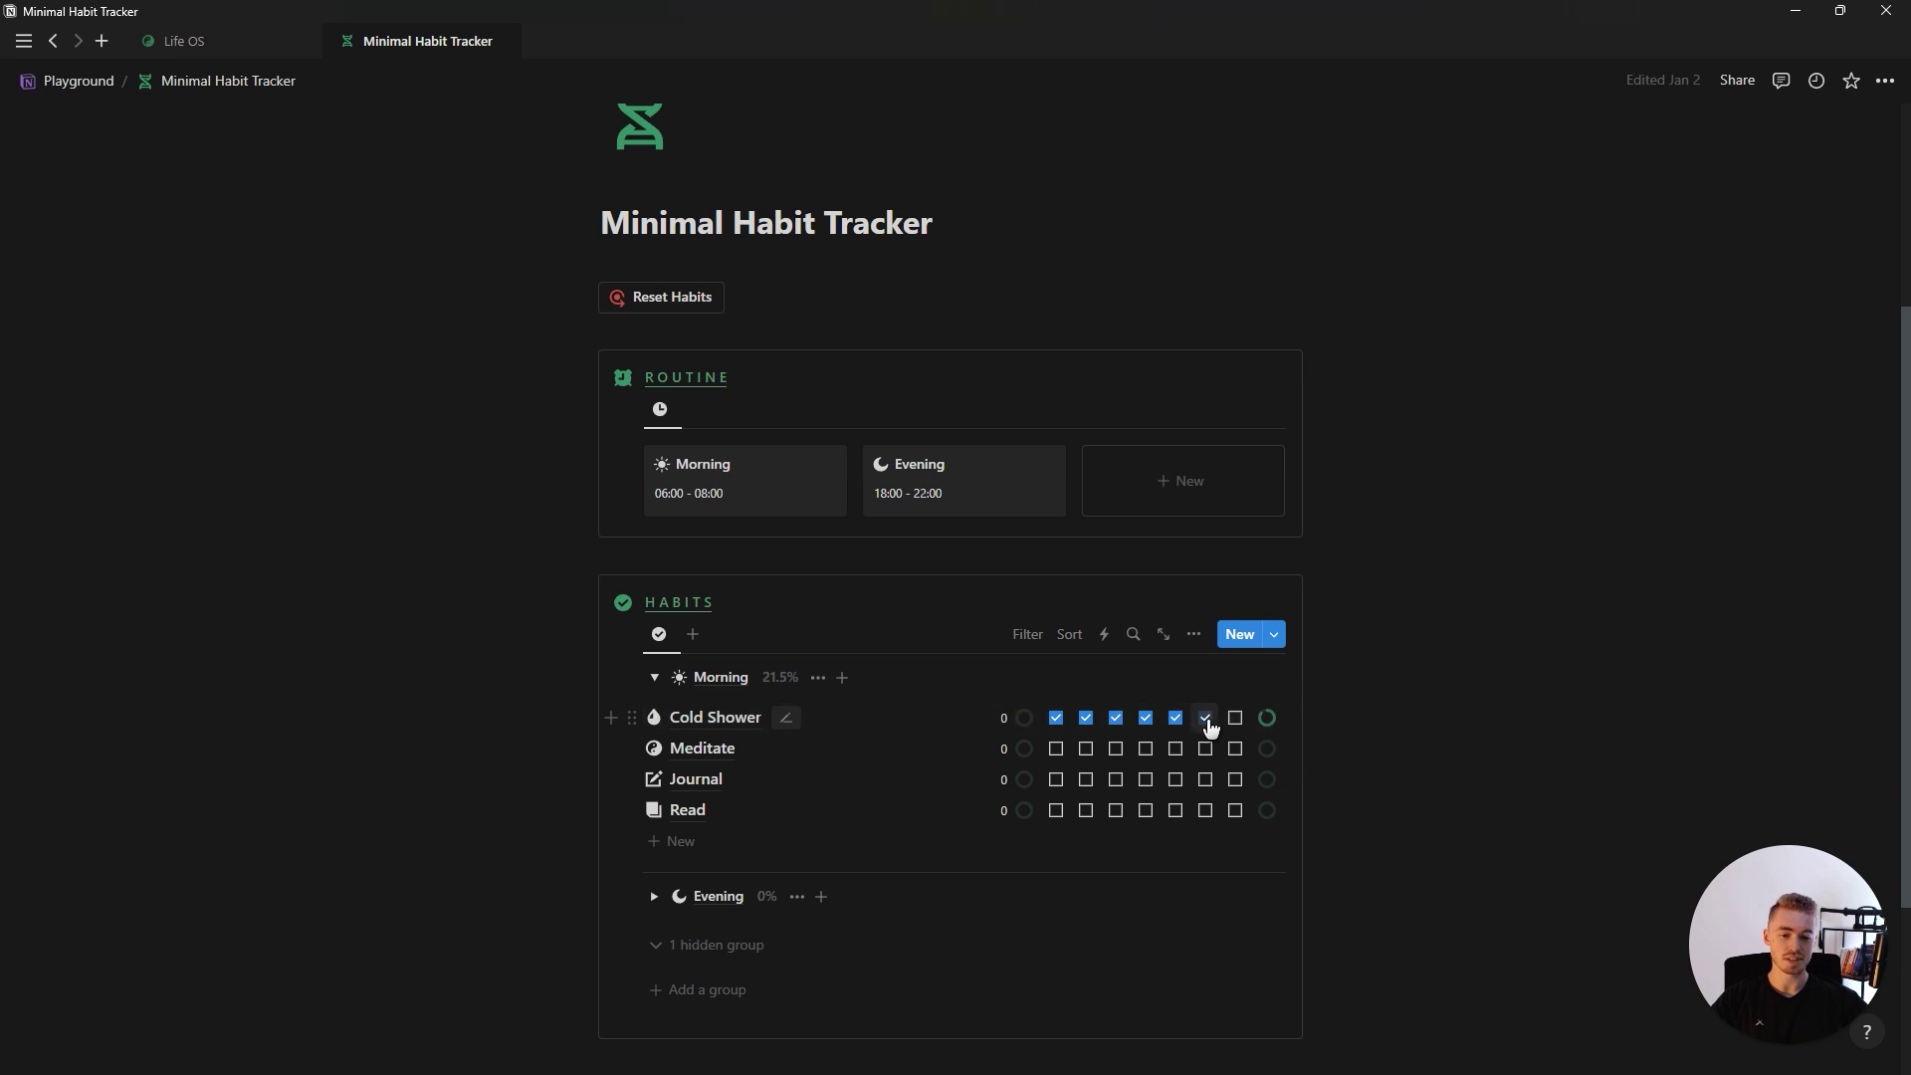
pyautogui.click(1234, 717)
pyautogui.click(1011, 719)
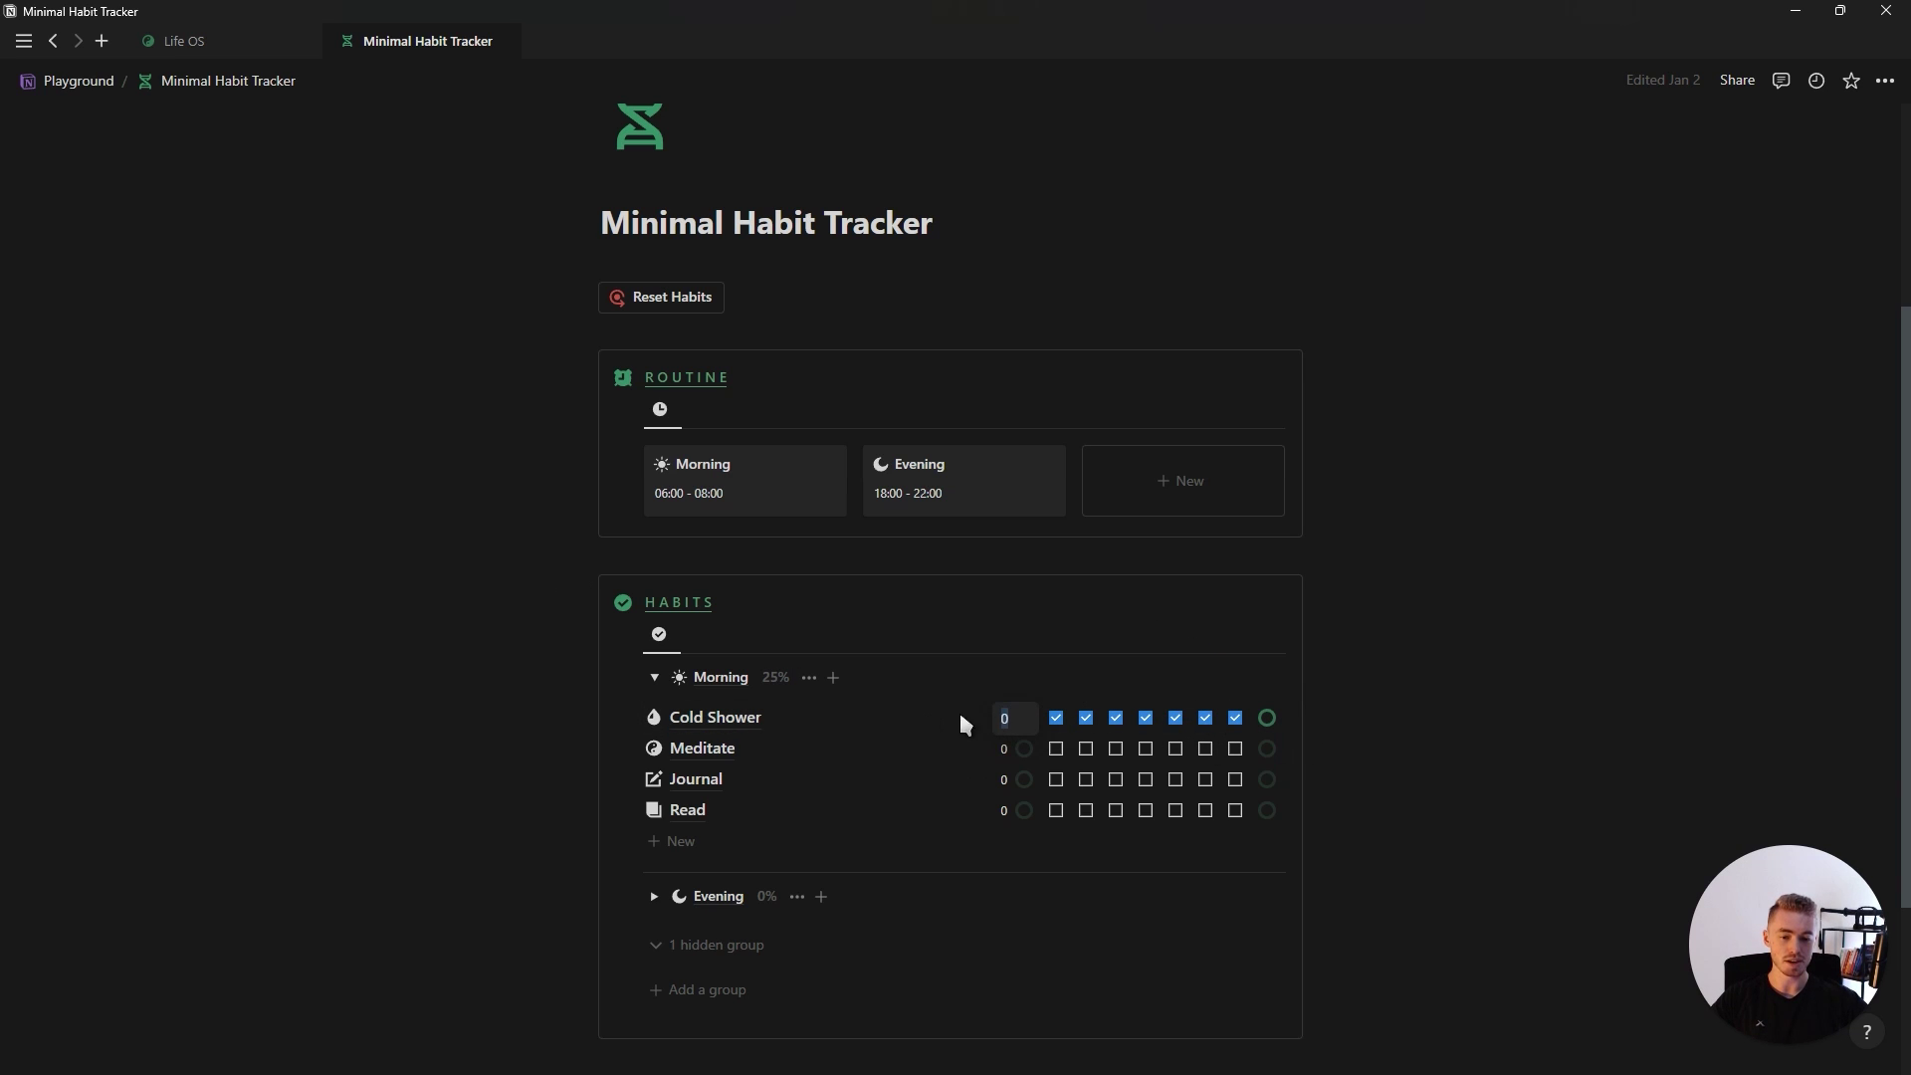
pyautogui.press('Escape')
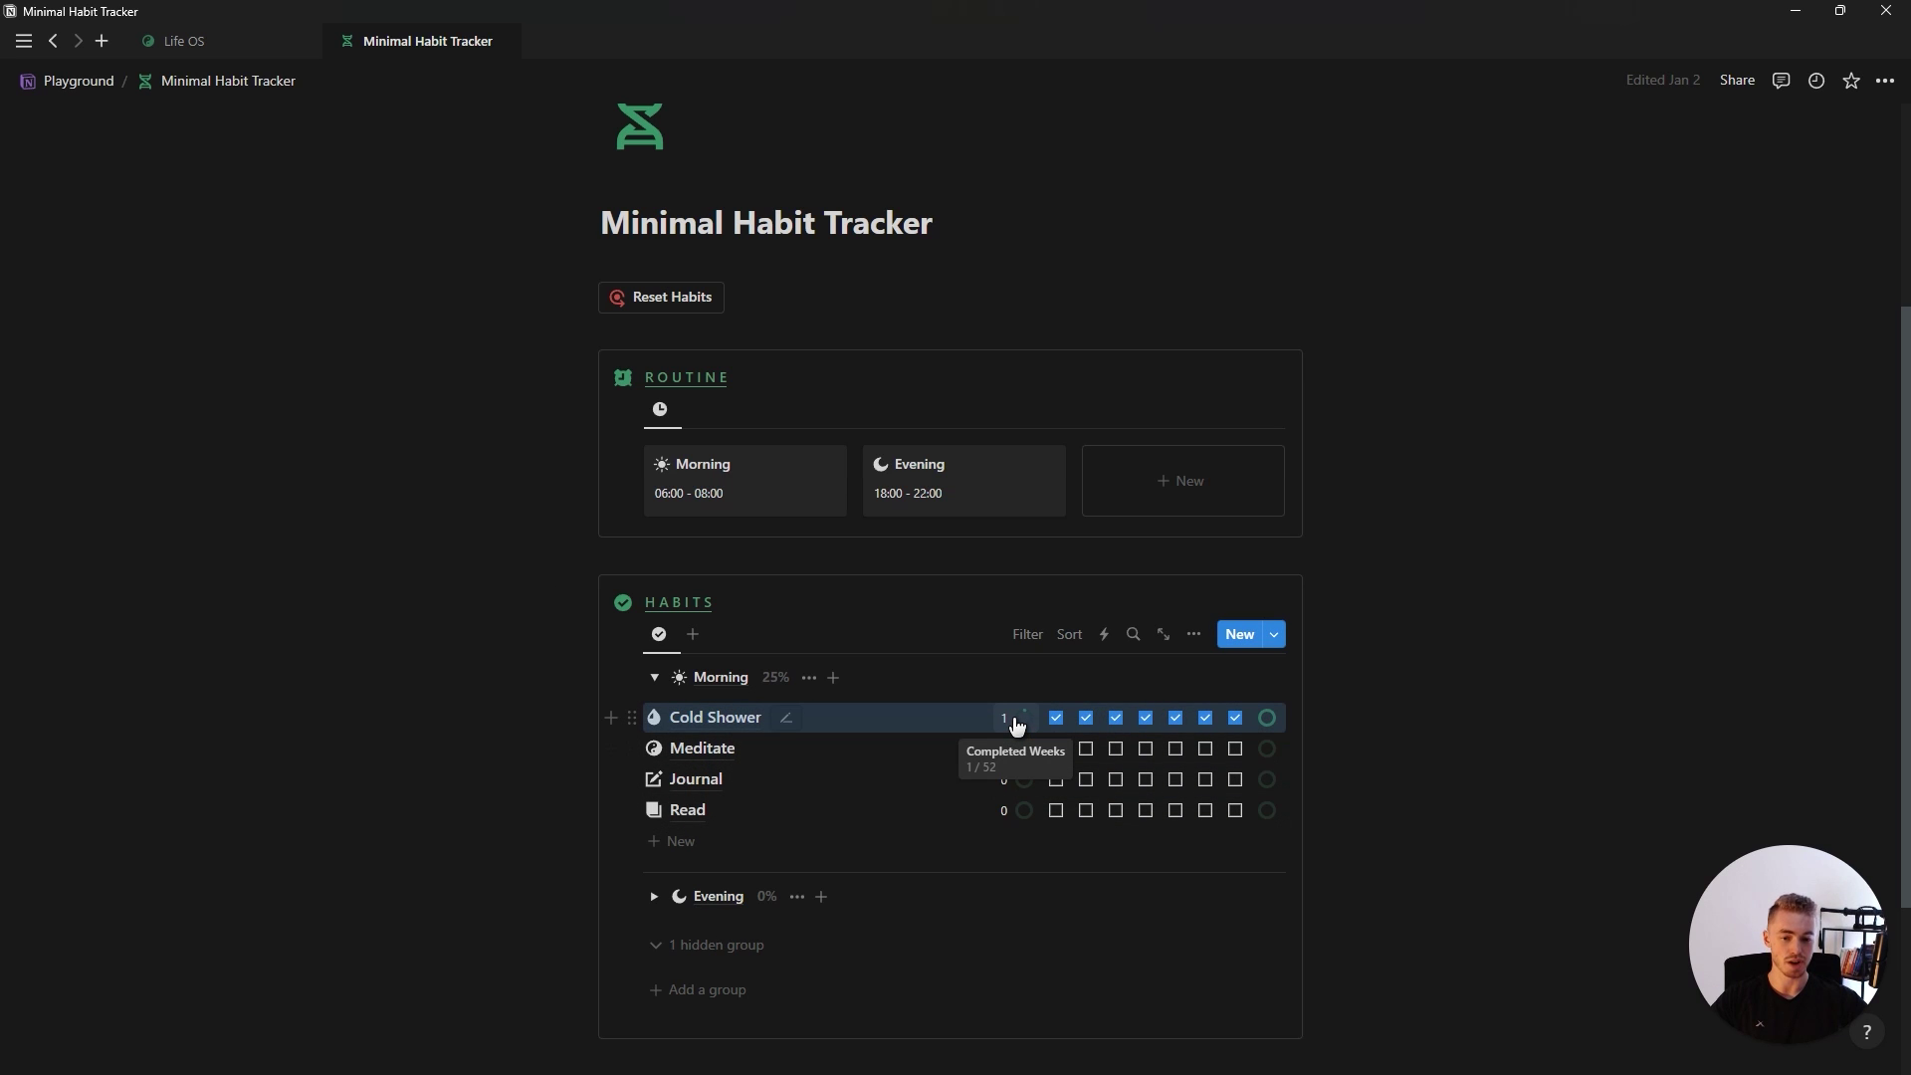
pyautogui.click(1017, 726)
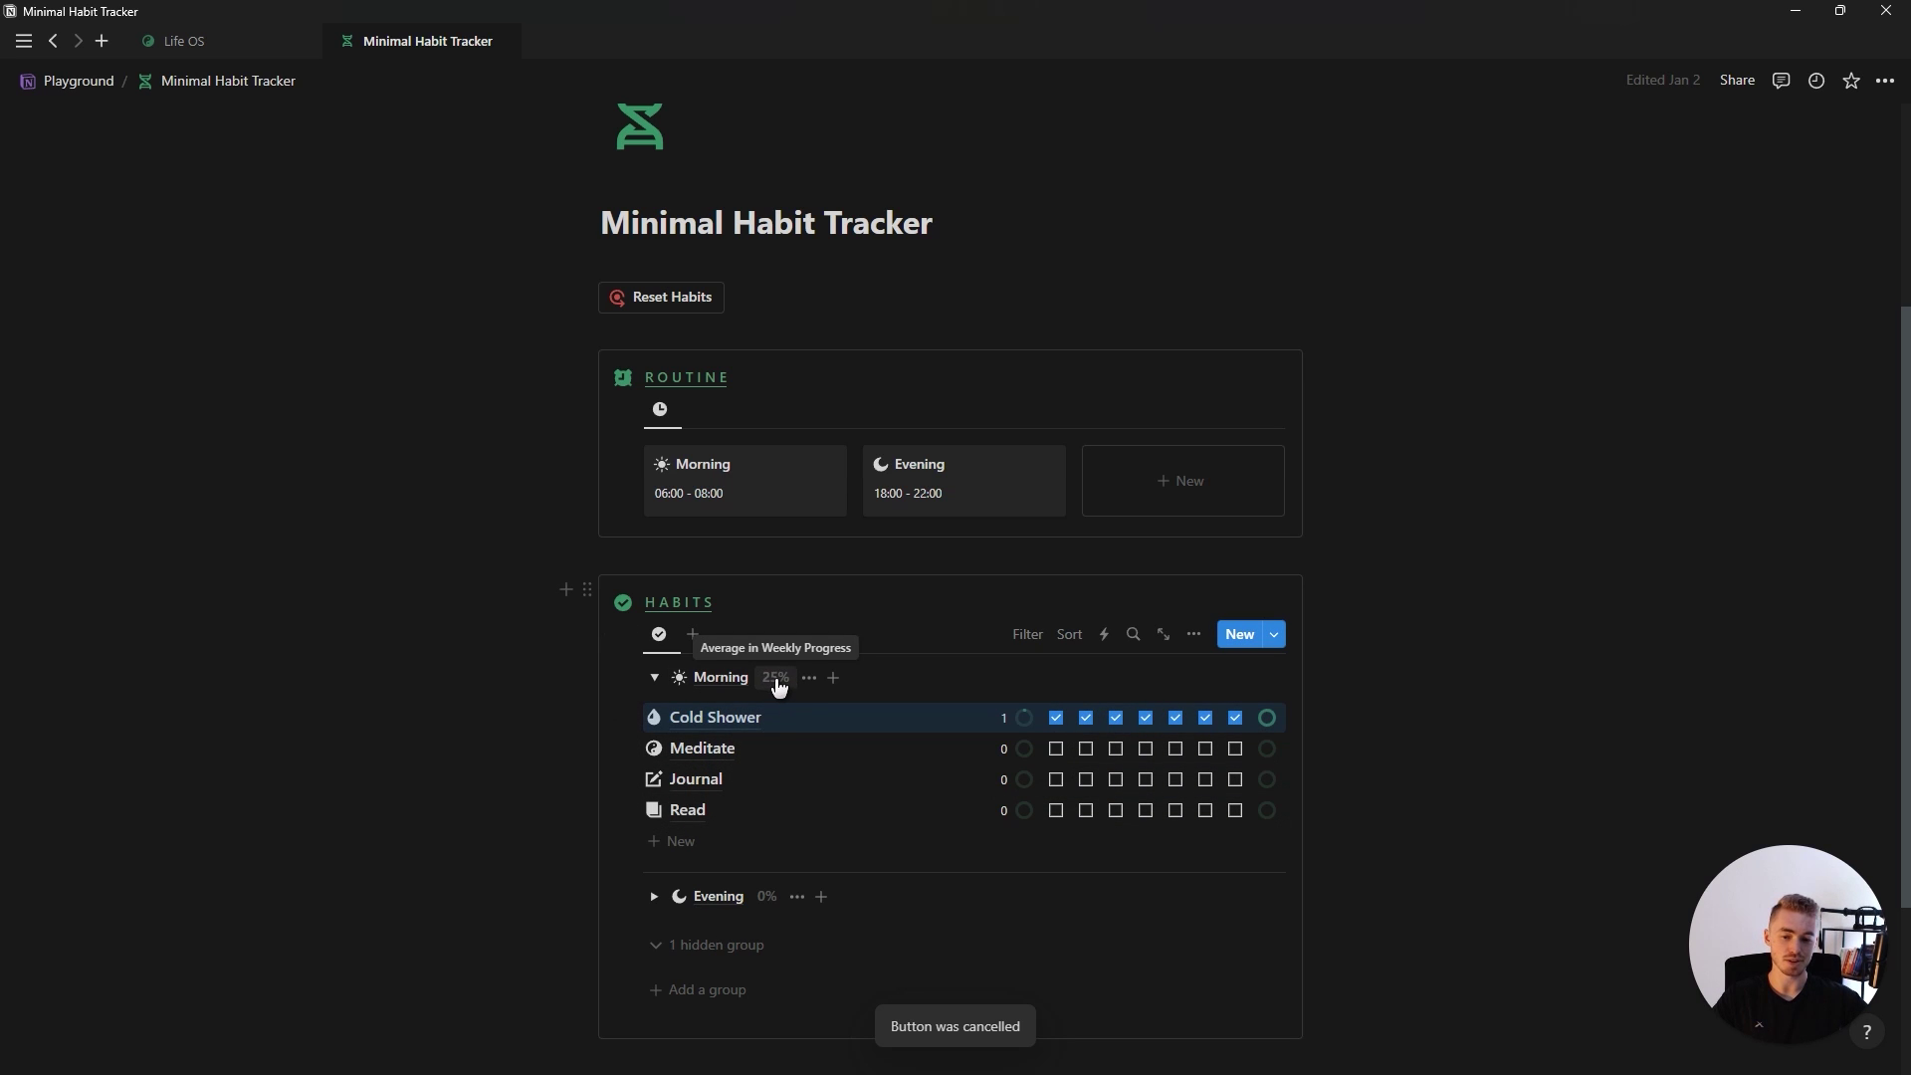
# Step: Tick several Meditate and Journal days, including Meditate's fifth day
pyautogui.click(1086, 751)
pyautogui.click(1116, 779)
pyautogui.click(1179, 755)
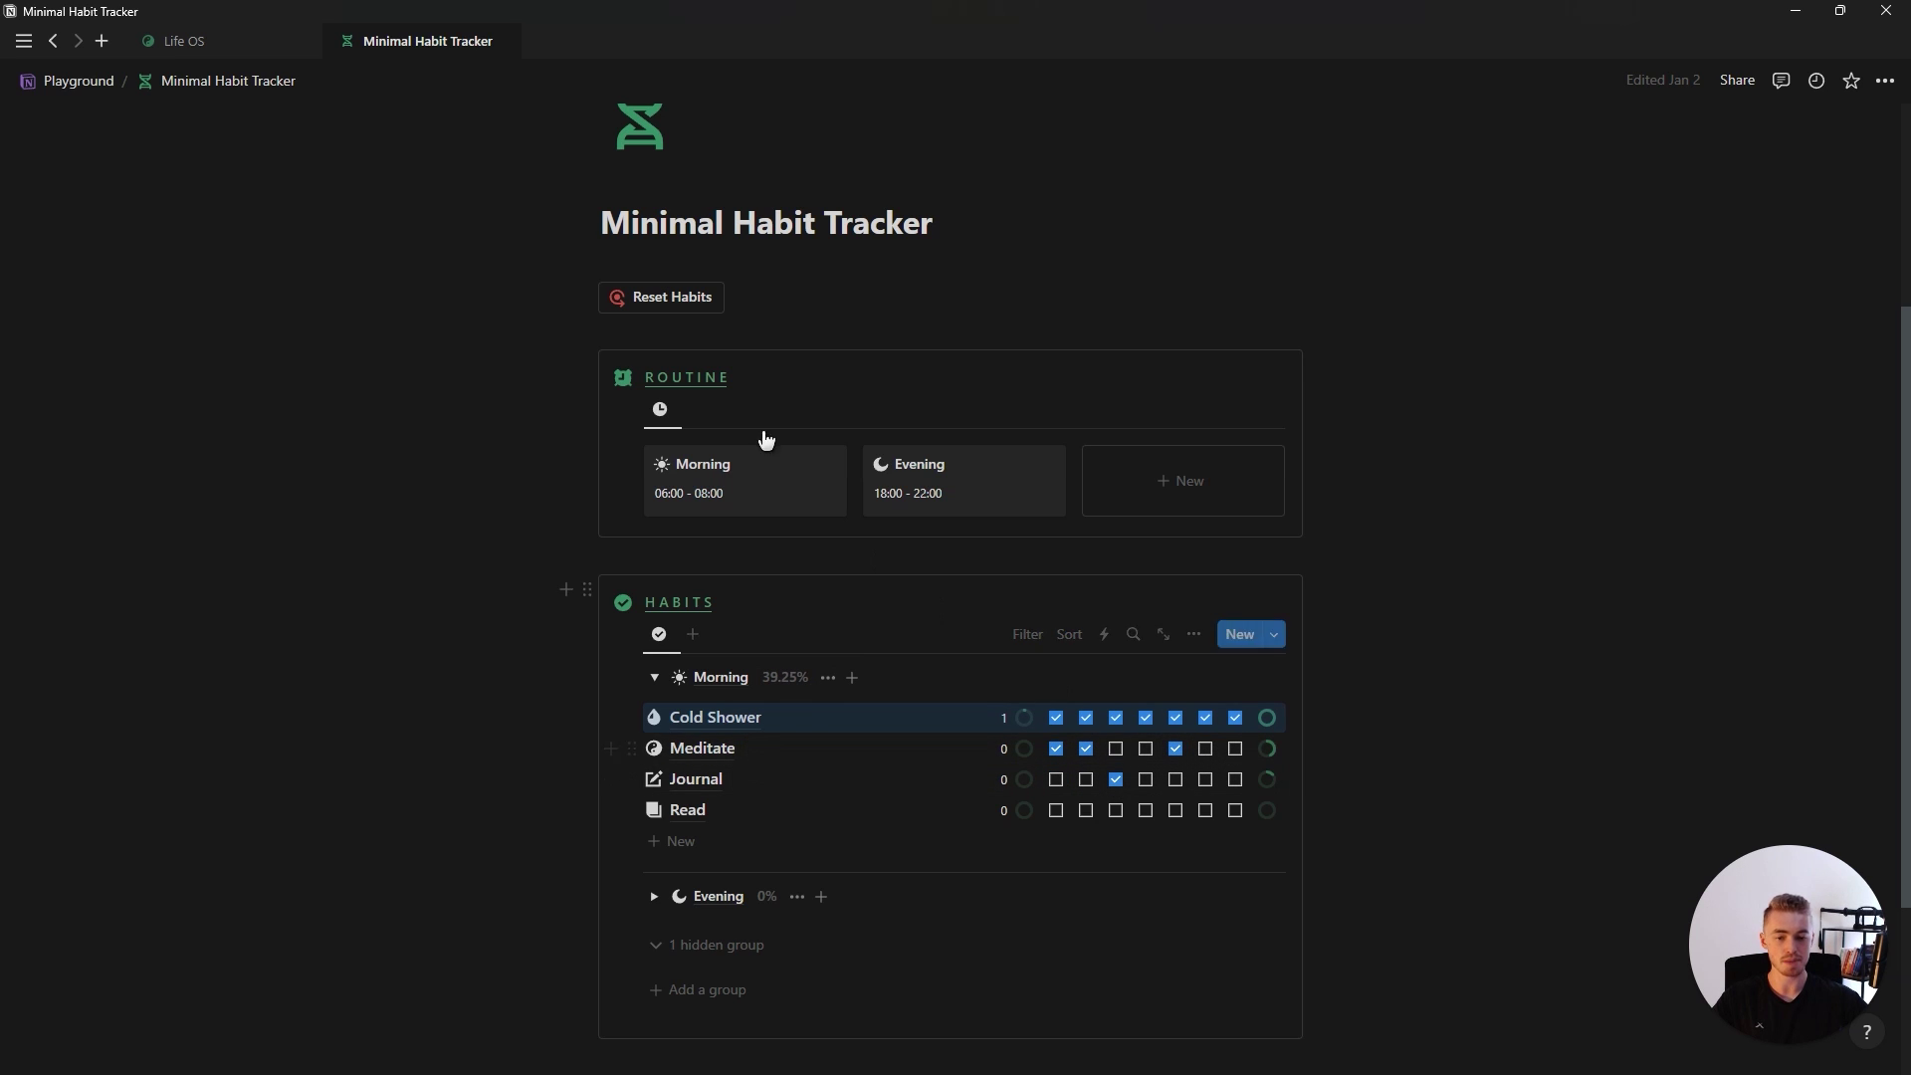
# Step: Reset all weekly habit checkboxes and delete the Read habit
pyautogui.click(670, 298)
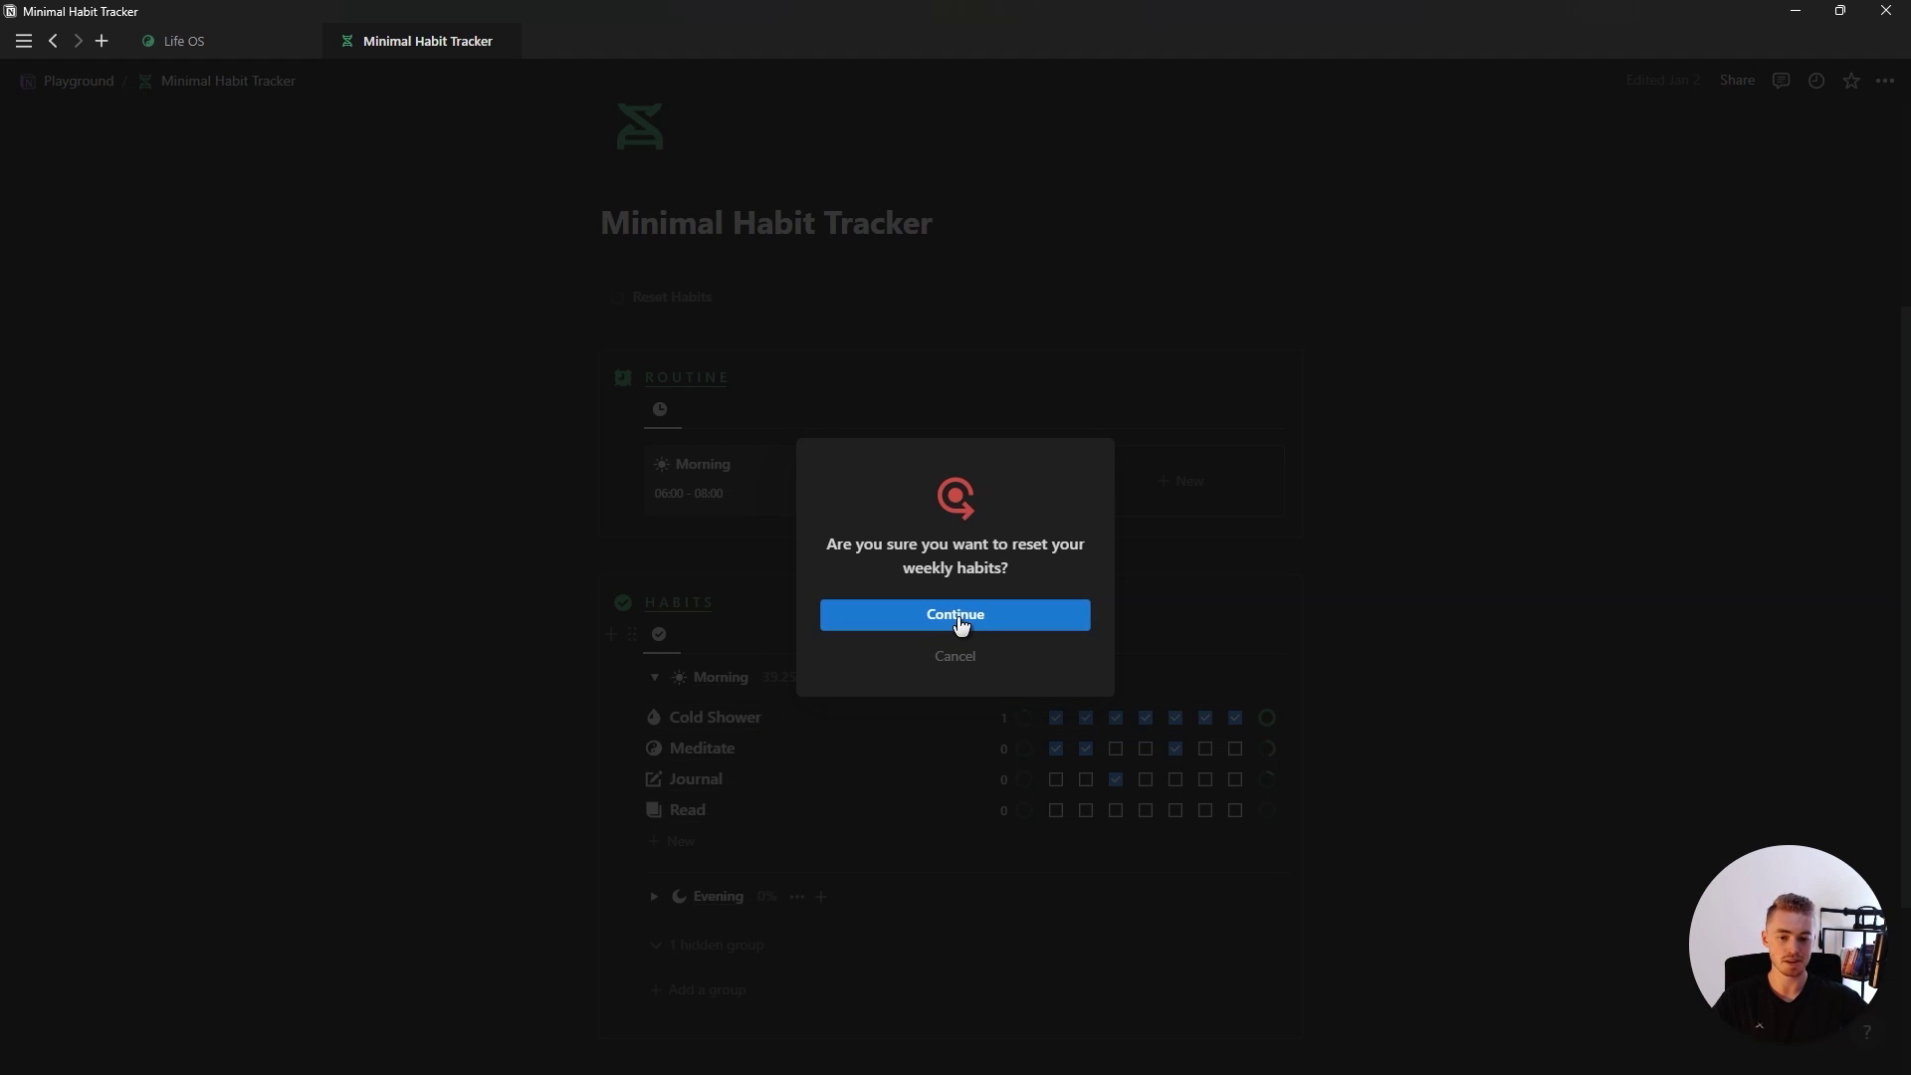
pyautogui.click(959, 626)
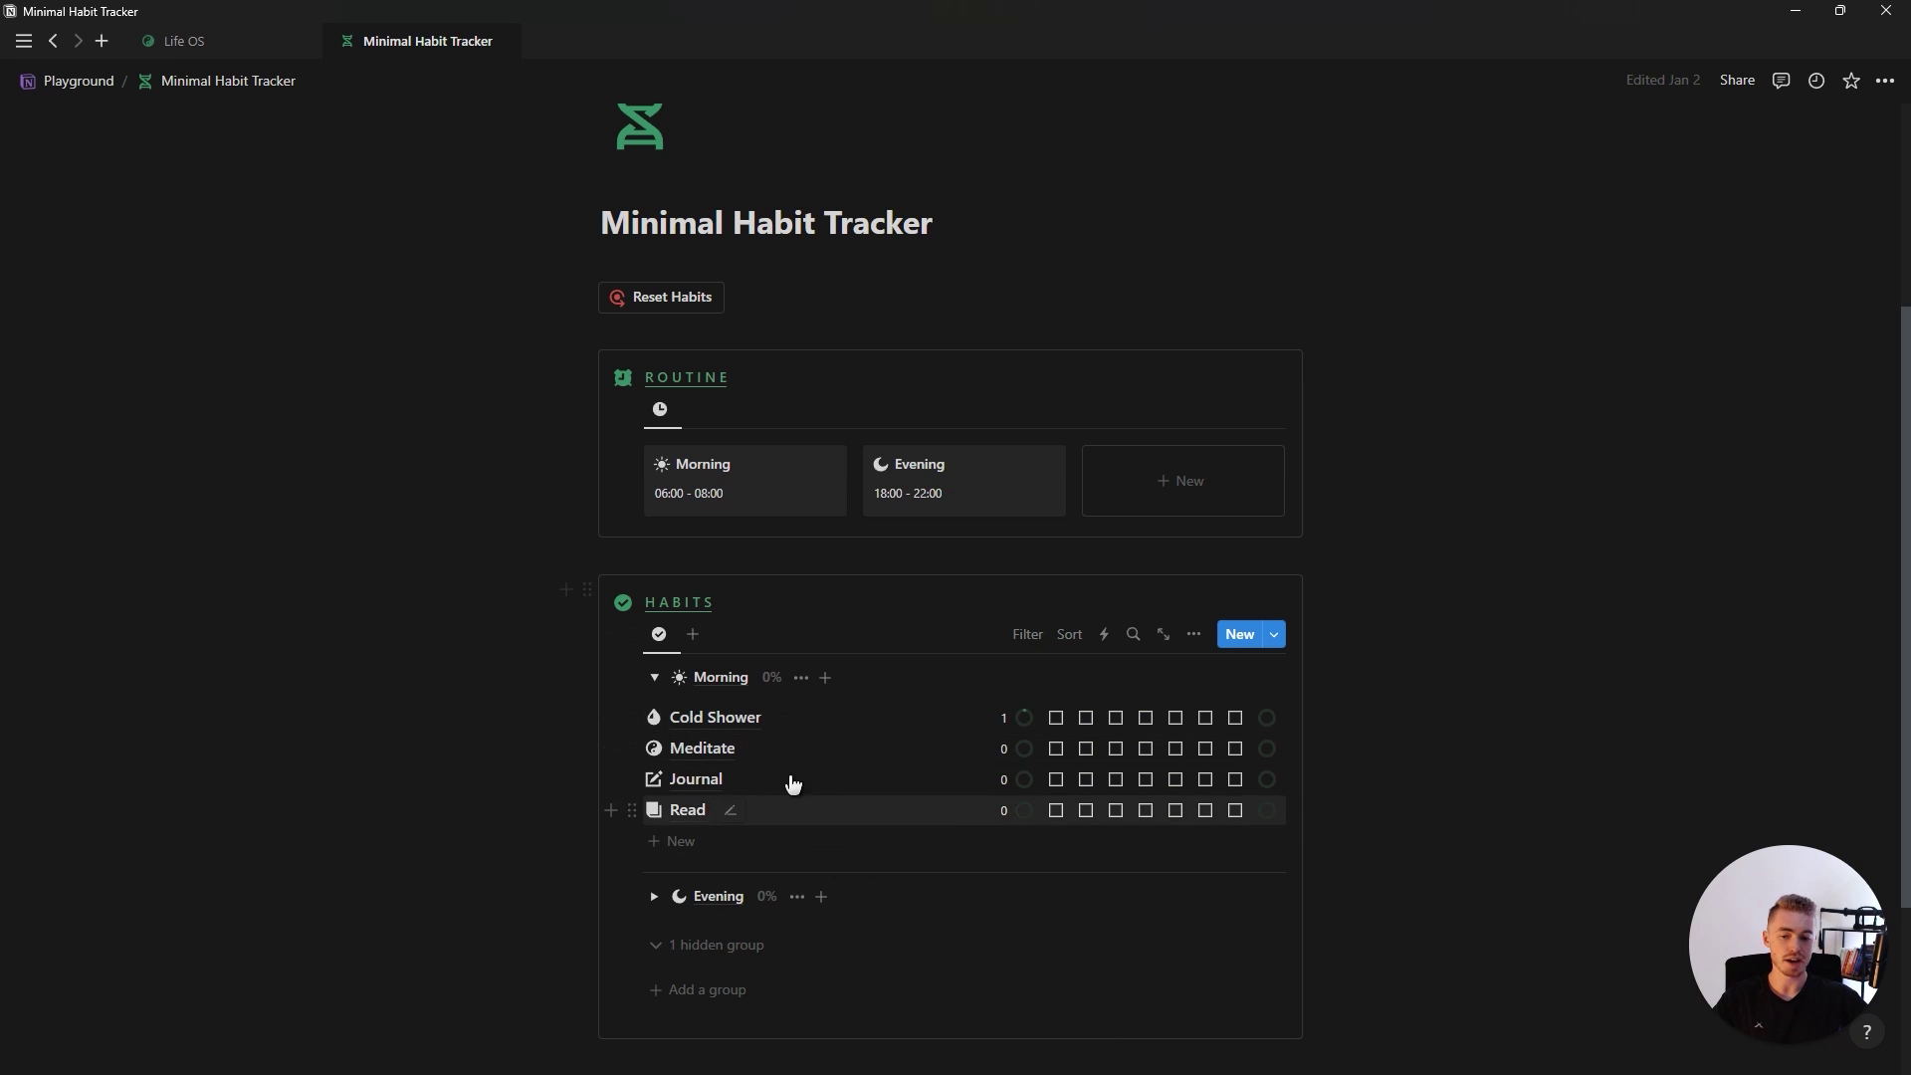
pyautogui.rightClick(832, 833)
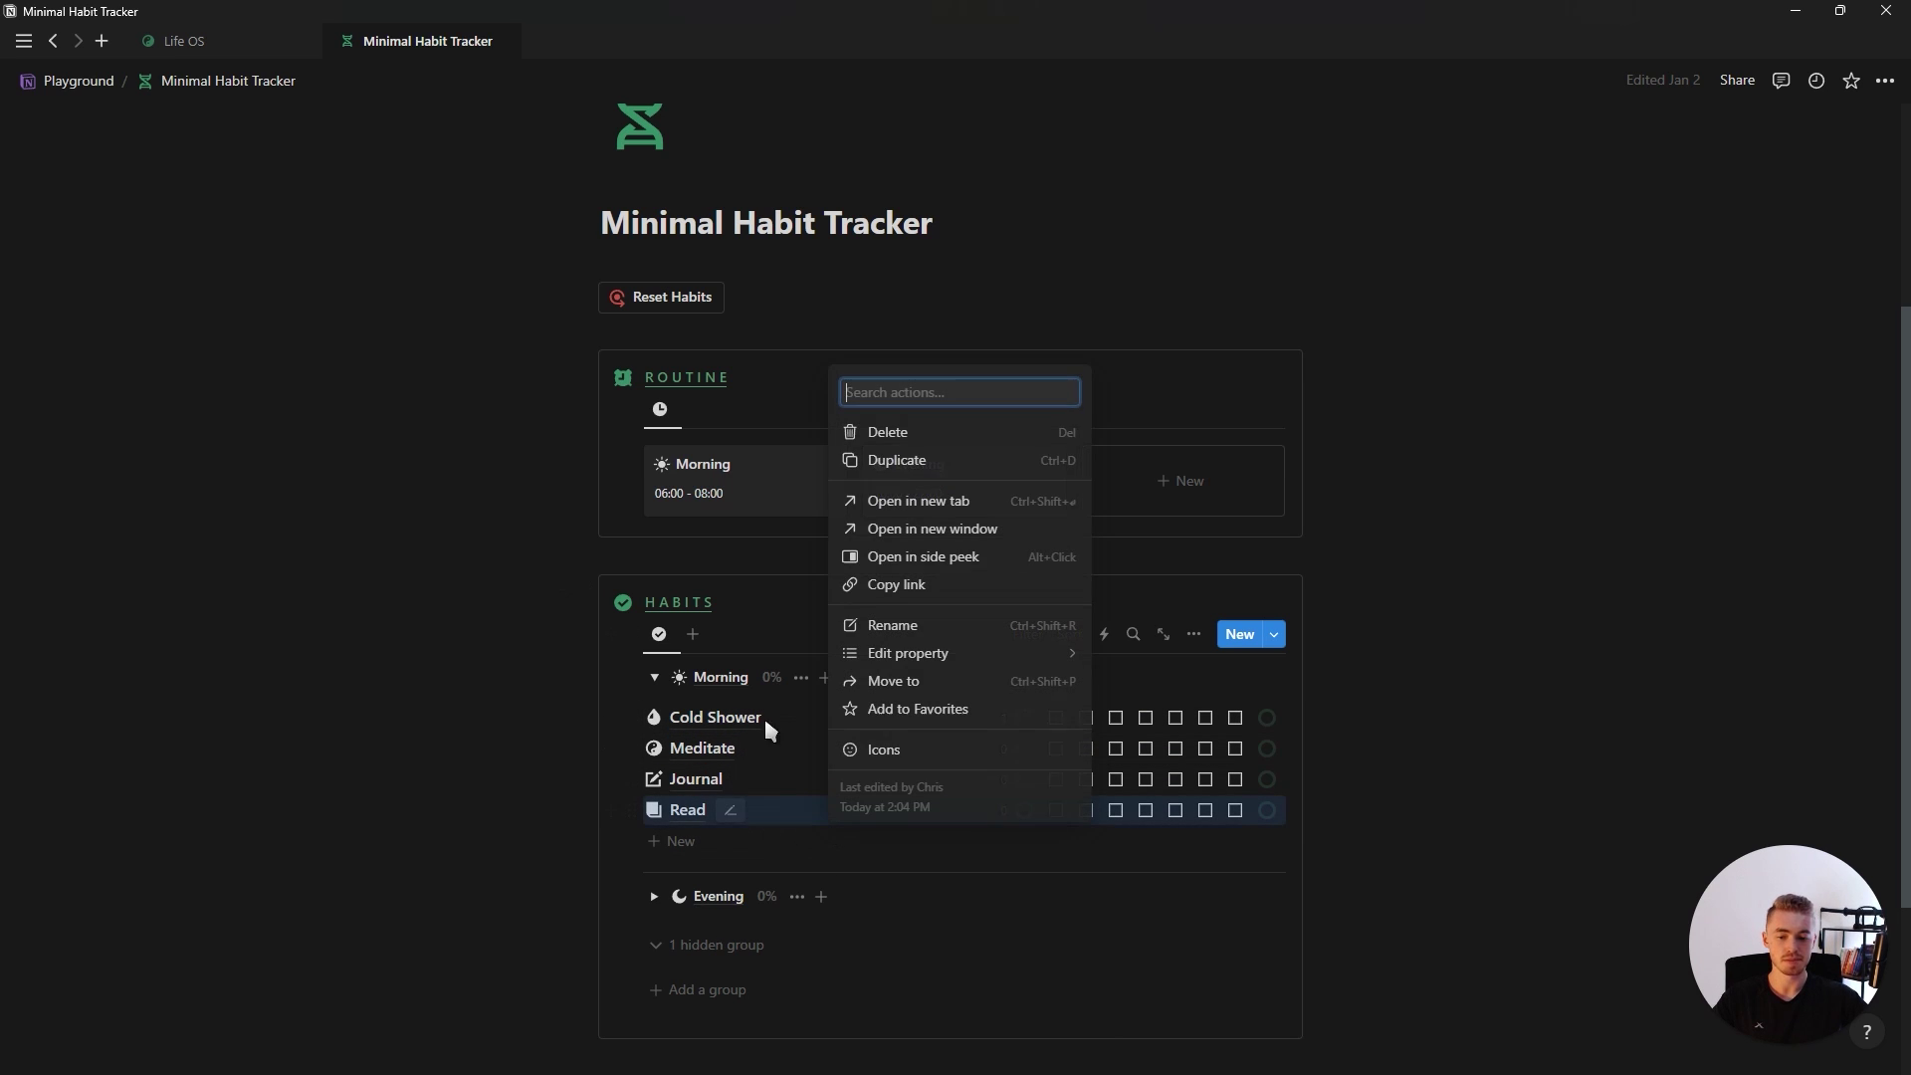
pyautogui.click(879, 434)
# Step: Add a 'New habit' row to the Morning group with 0 completed weeks and an icon
pyautogui.click(696, 820)
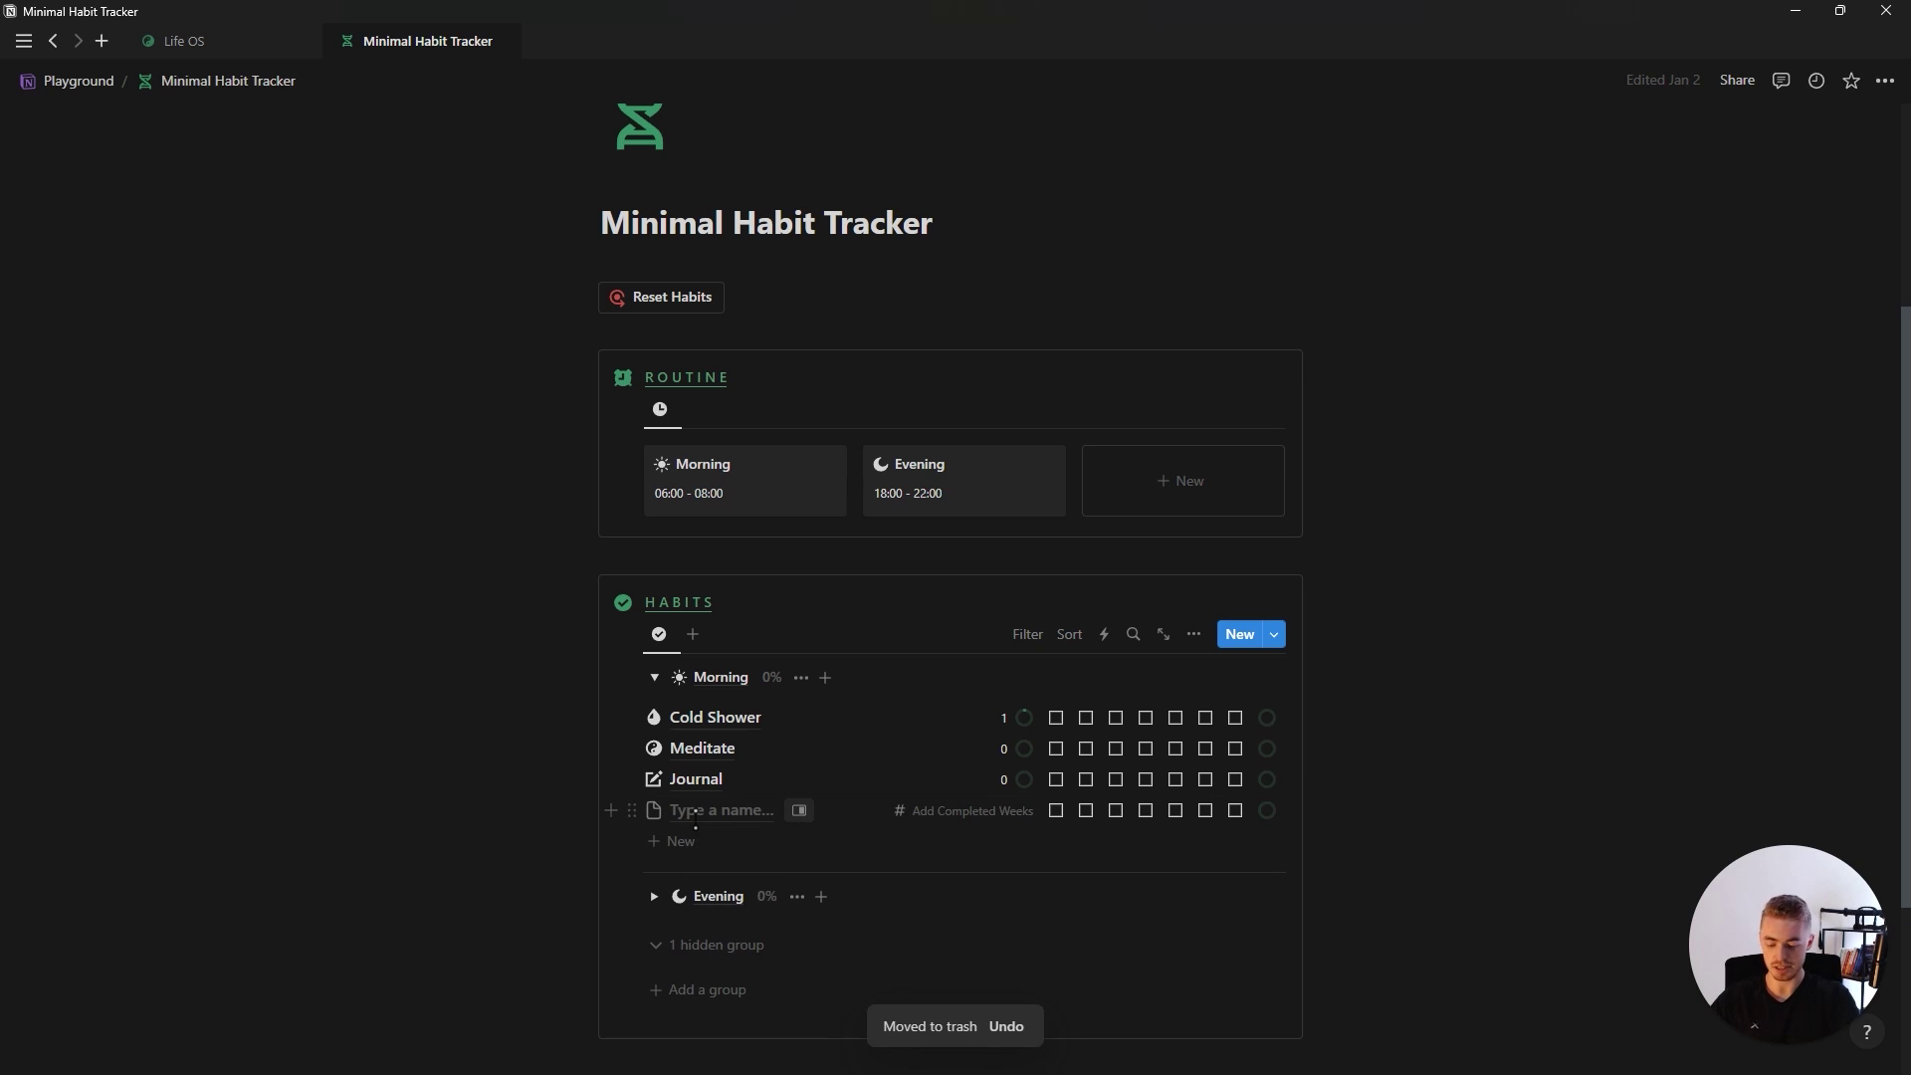
pyautogui.write('New habit')
pyautogui.click(942, 811)
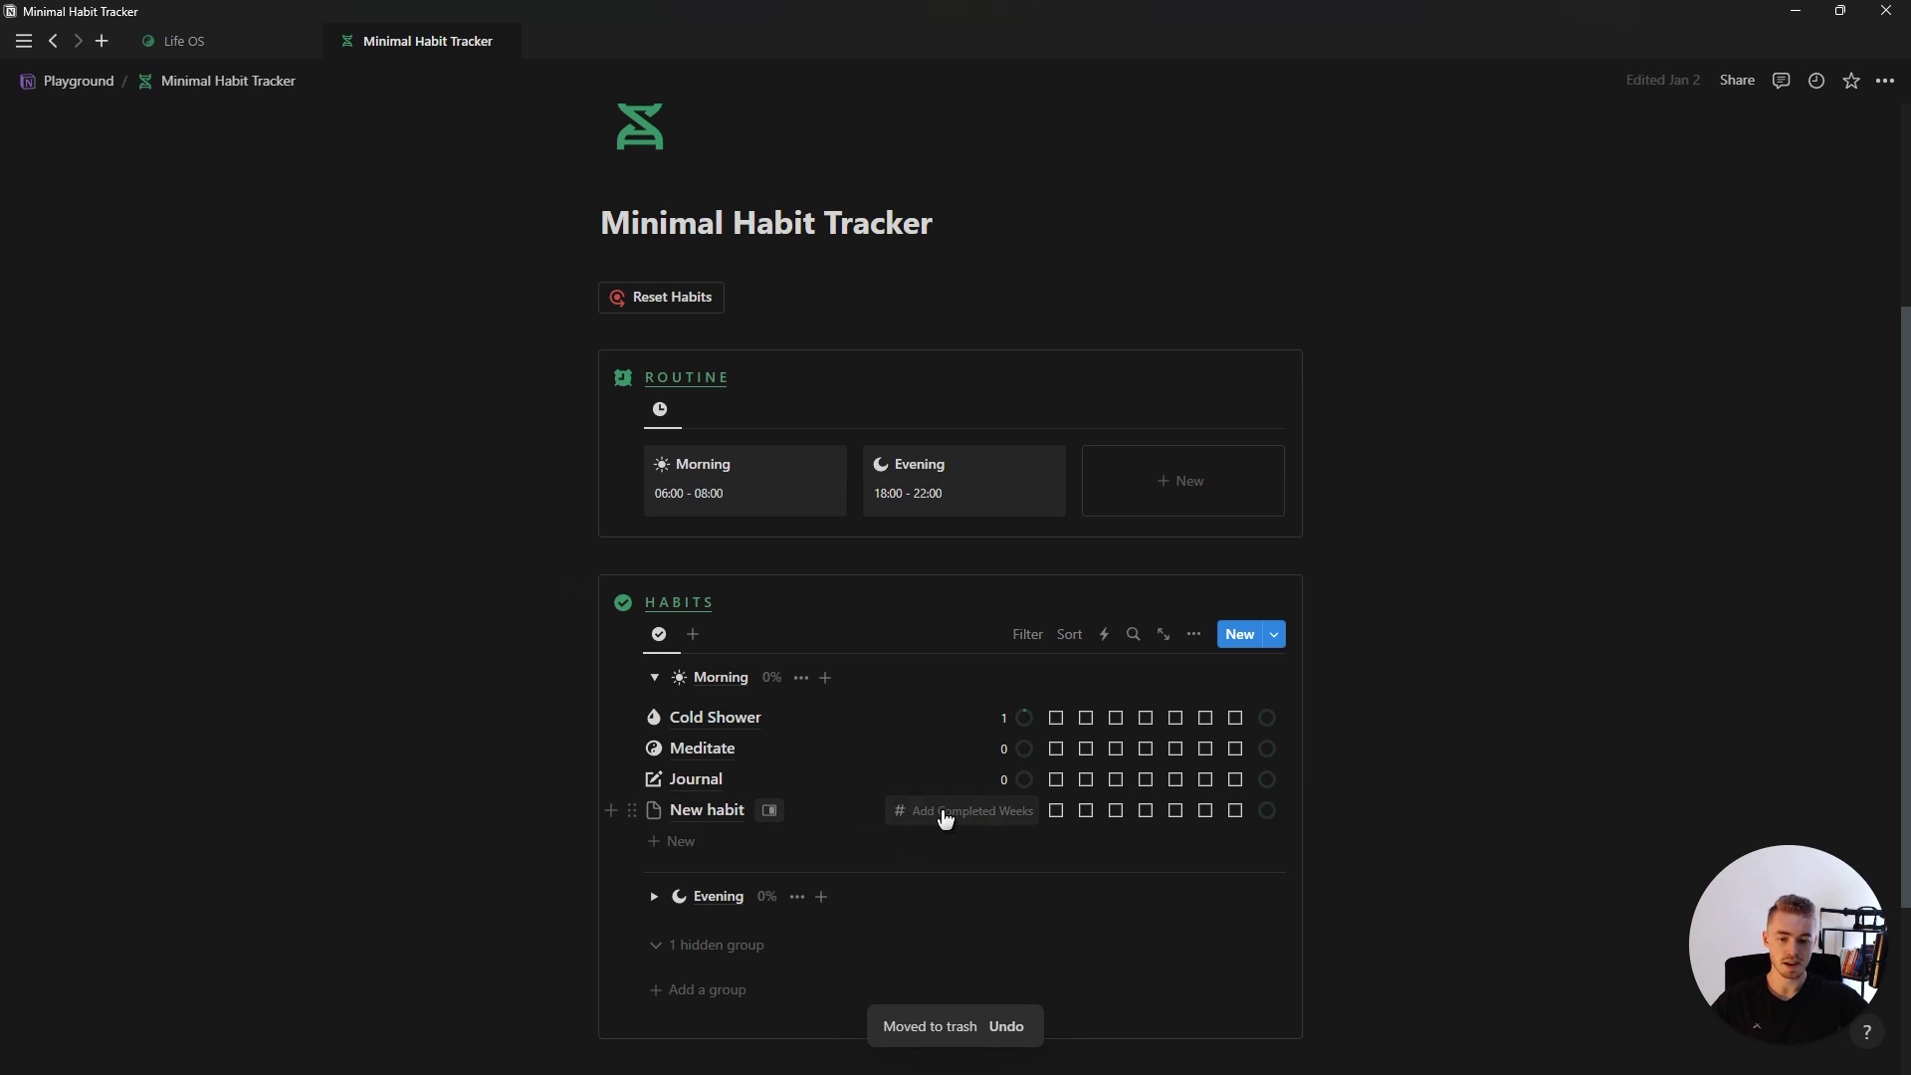
pyautogui.click(826, 816)
pyautogui.click(653, 810)
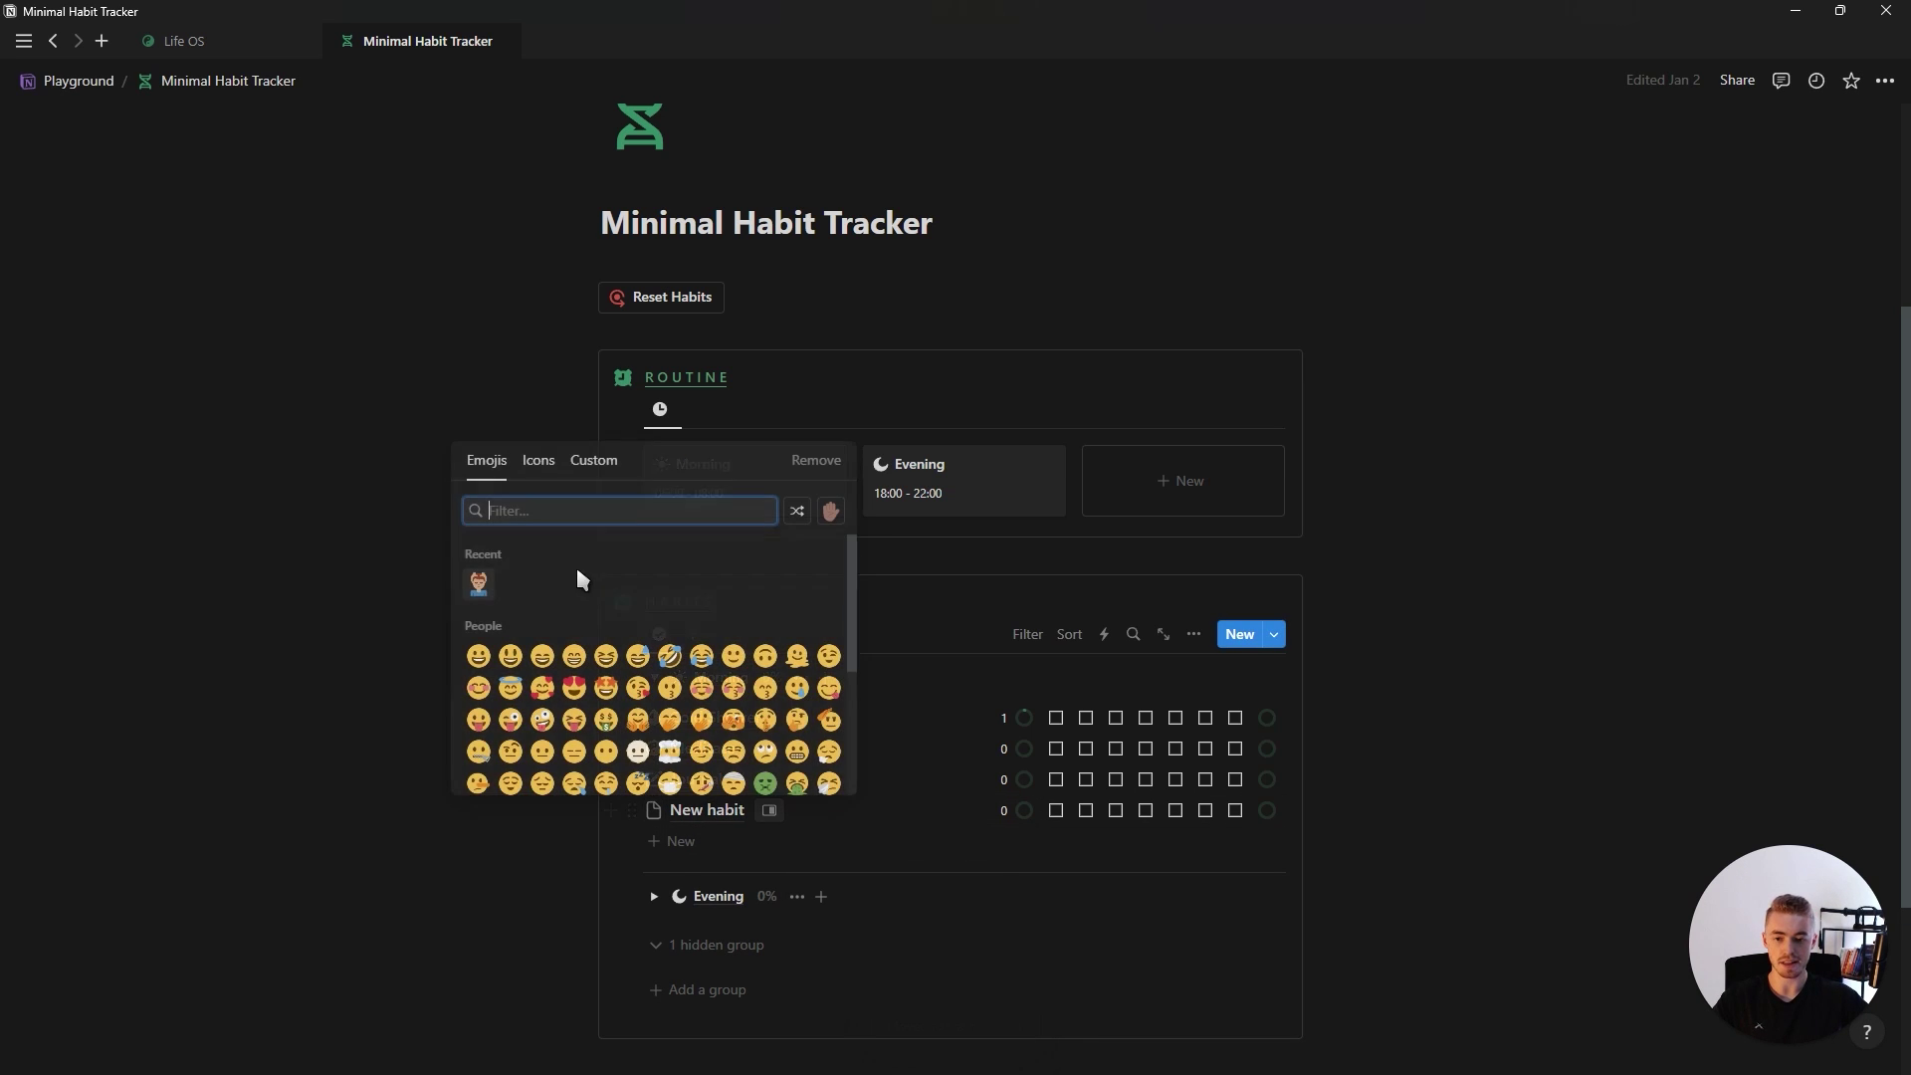
pyautogui.click(500, 594)
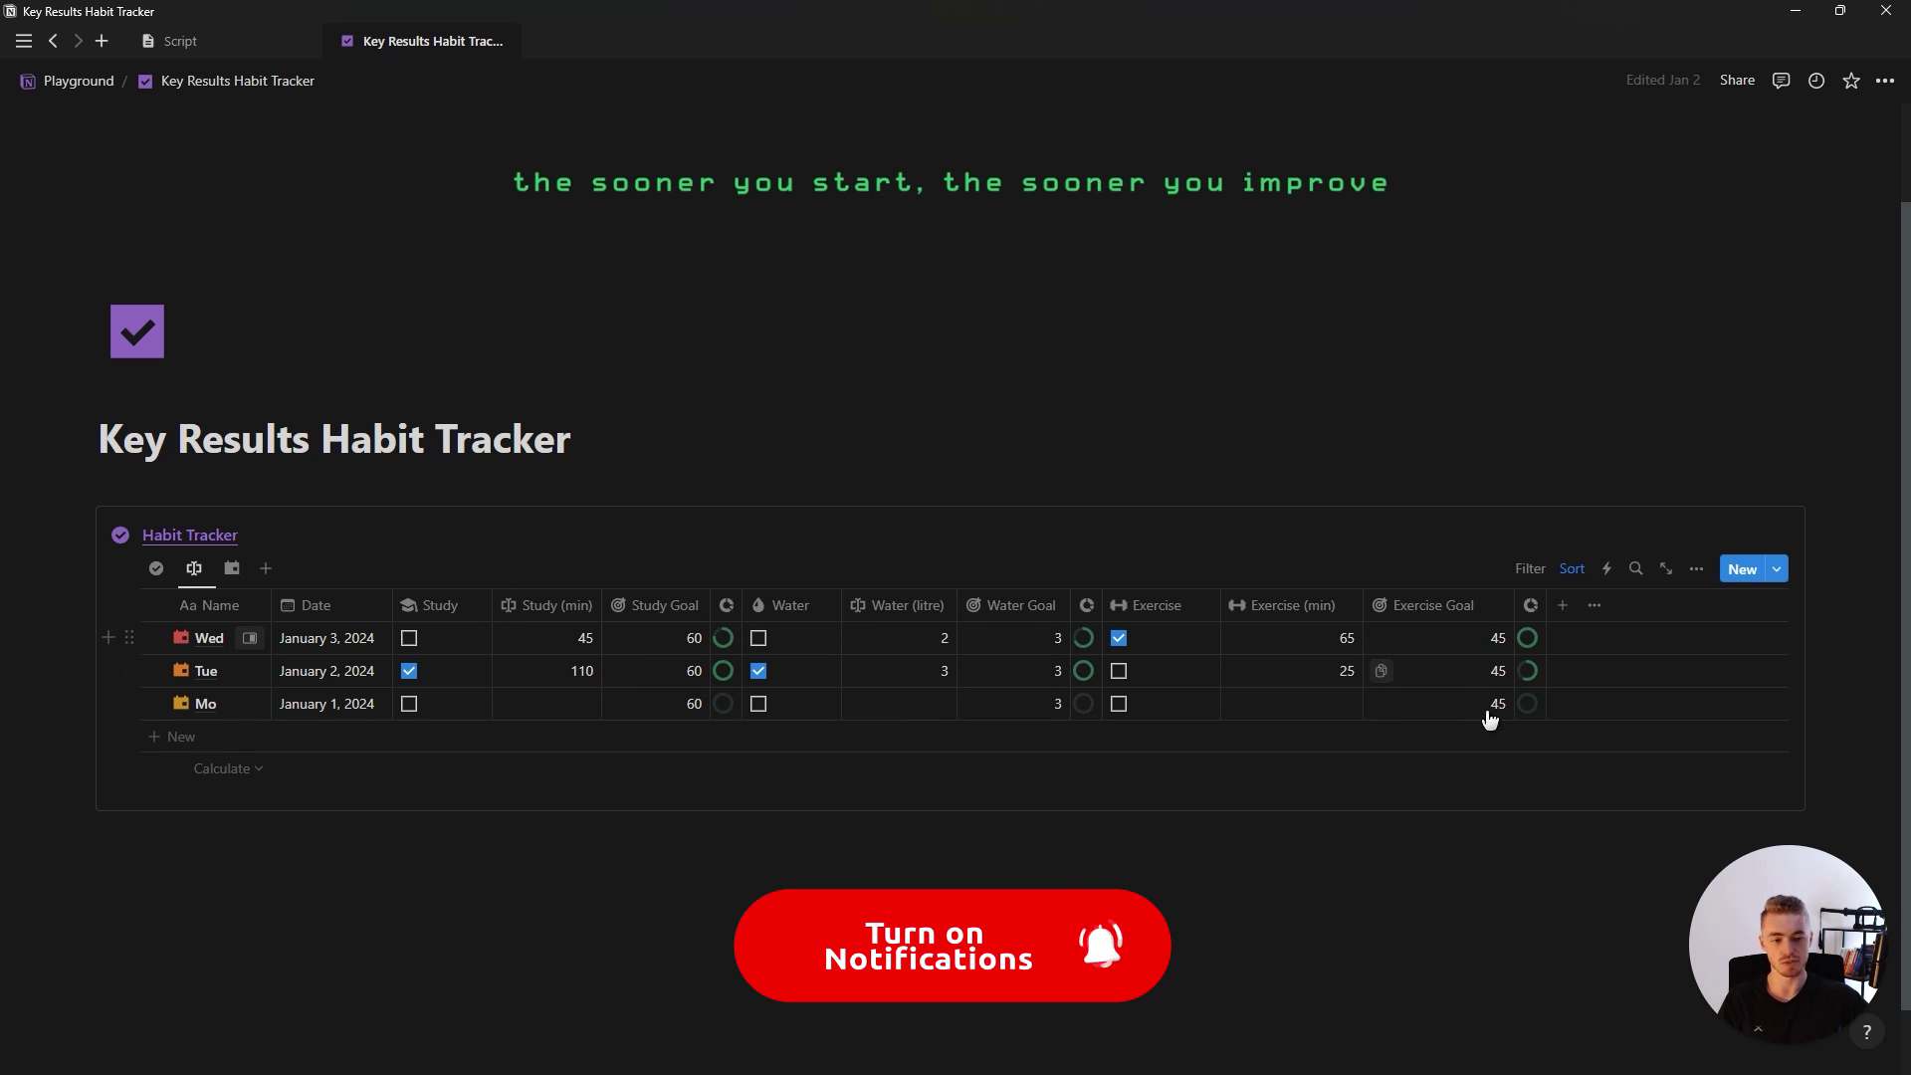
# Step: Log 60 study minutes for Monday
pyautogui.click(593, 703)
pyautogui.write('60')
pyautogui.press('Escape')
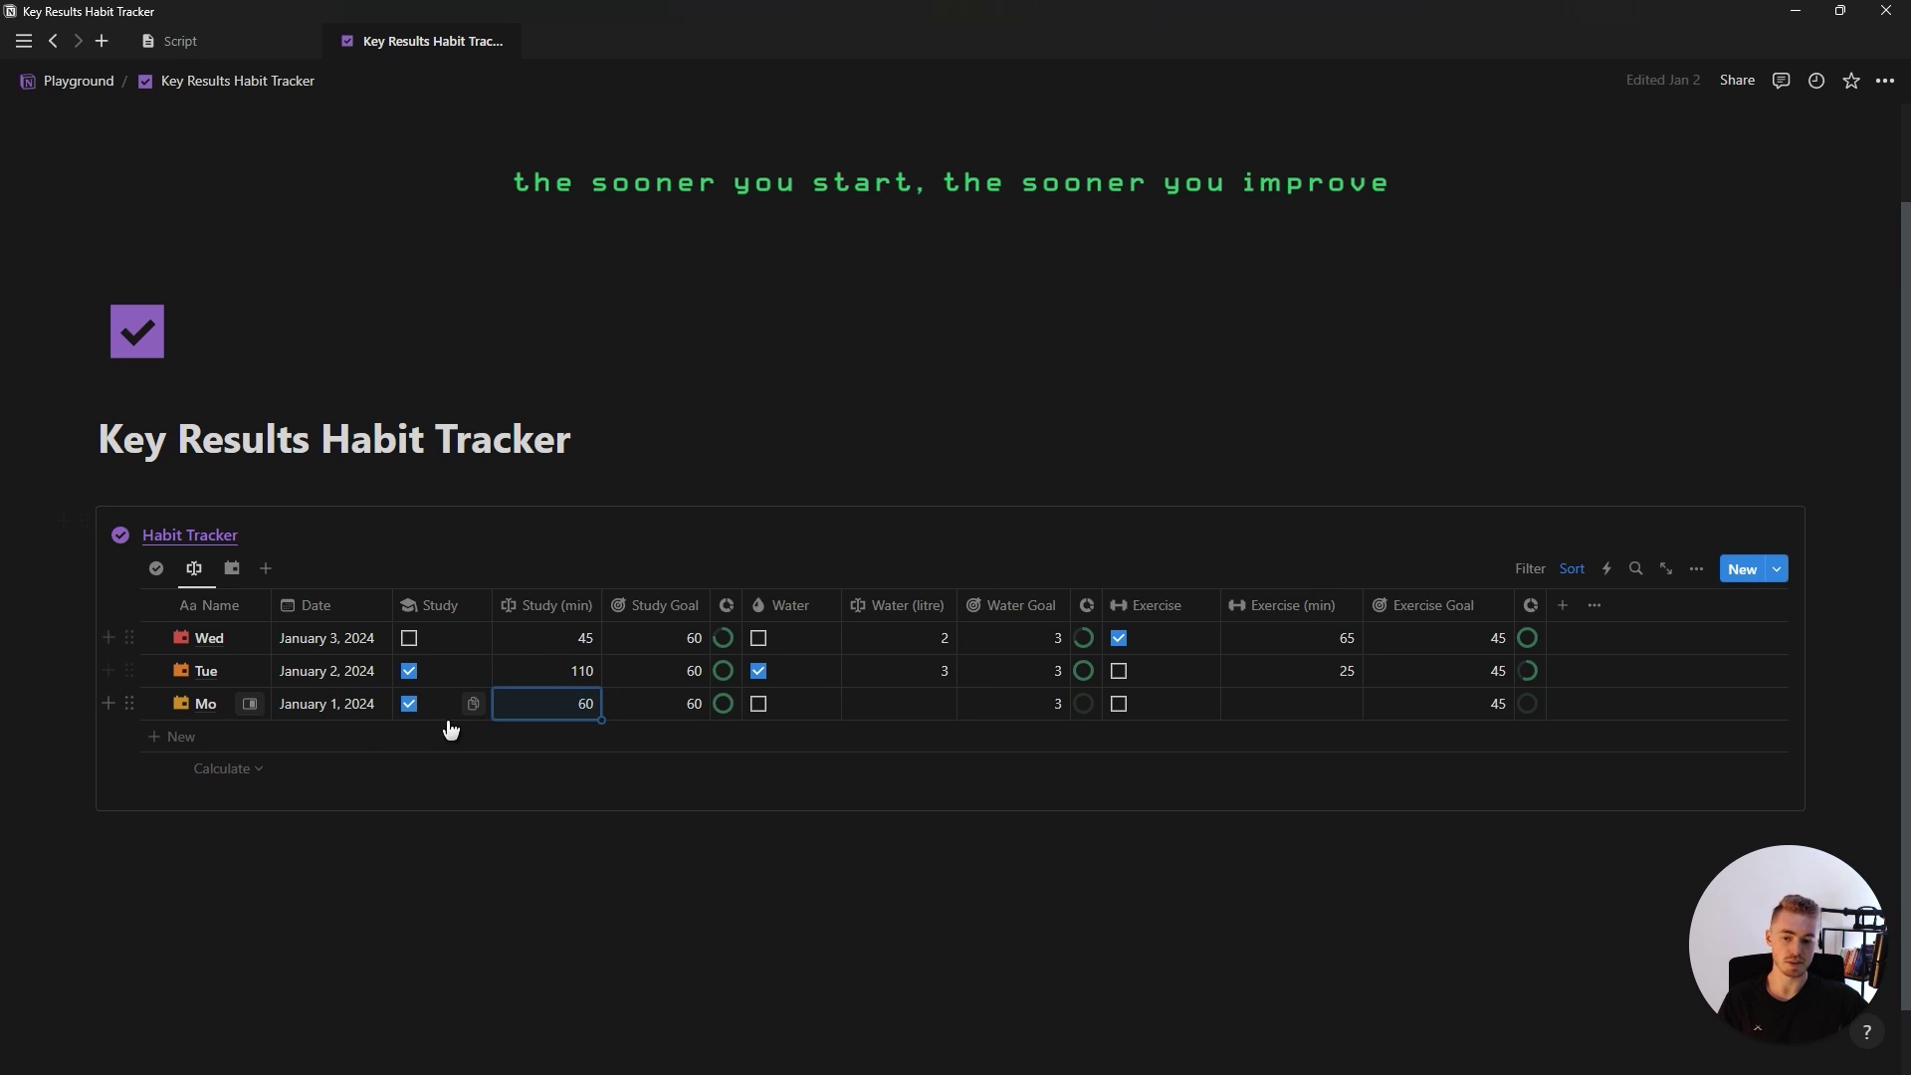
# Step: Tick Tuesday's No Sugar and early-morning habits in the checklist view, then browse calendar and templates
pyautogui.click(156, 568)
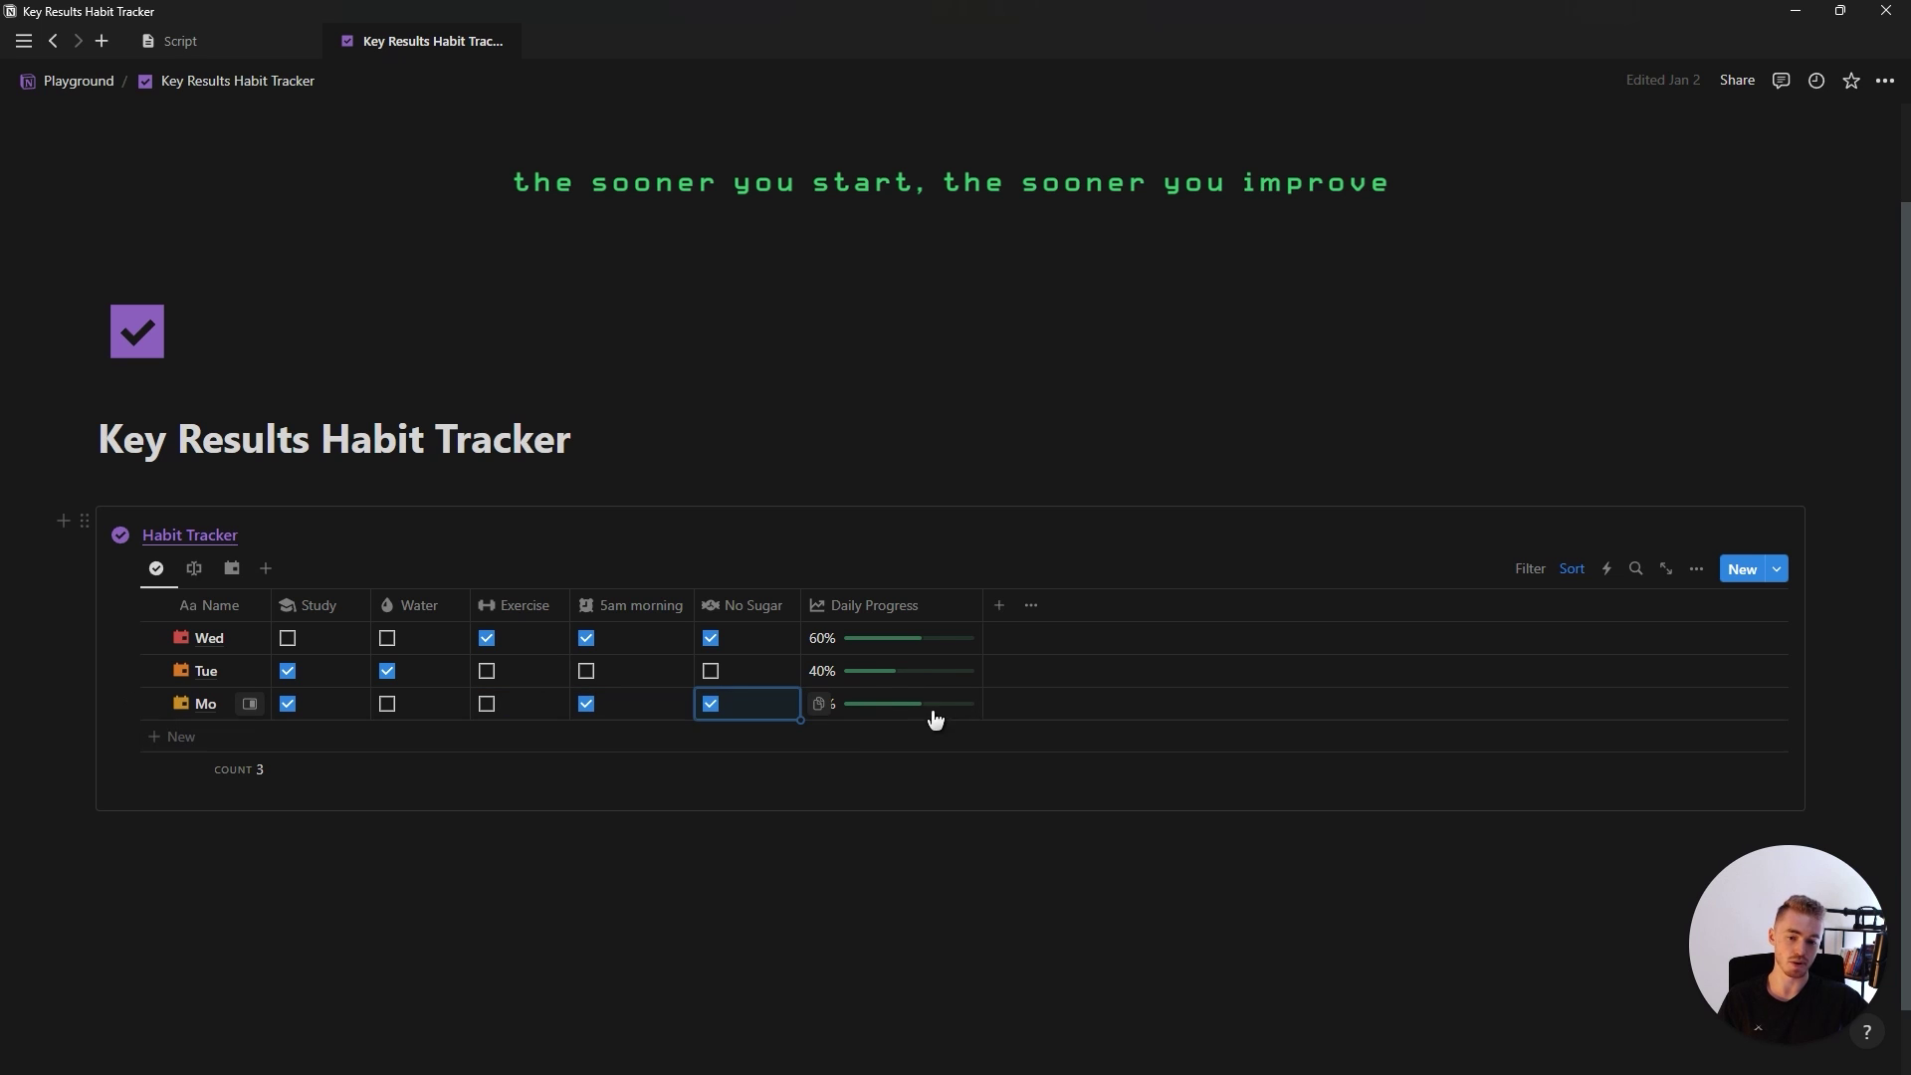
pyautogui.click(793, 871)
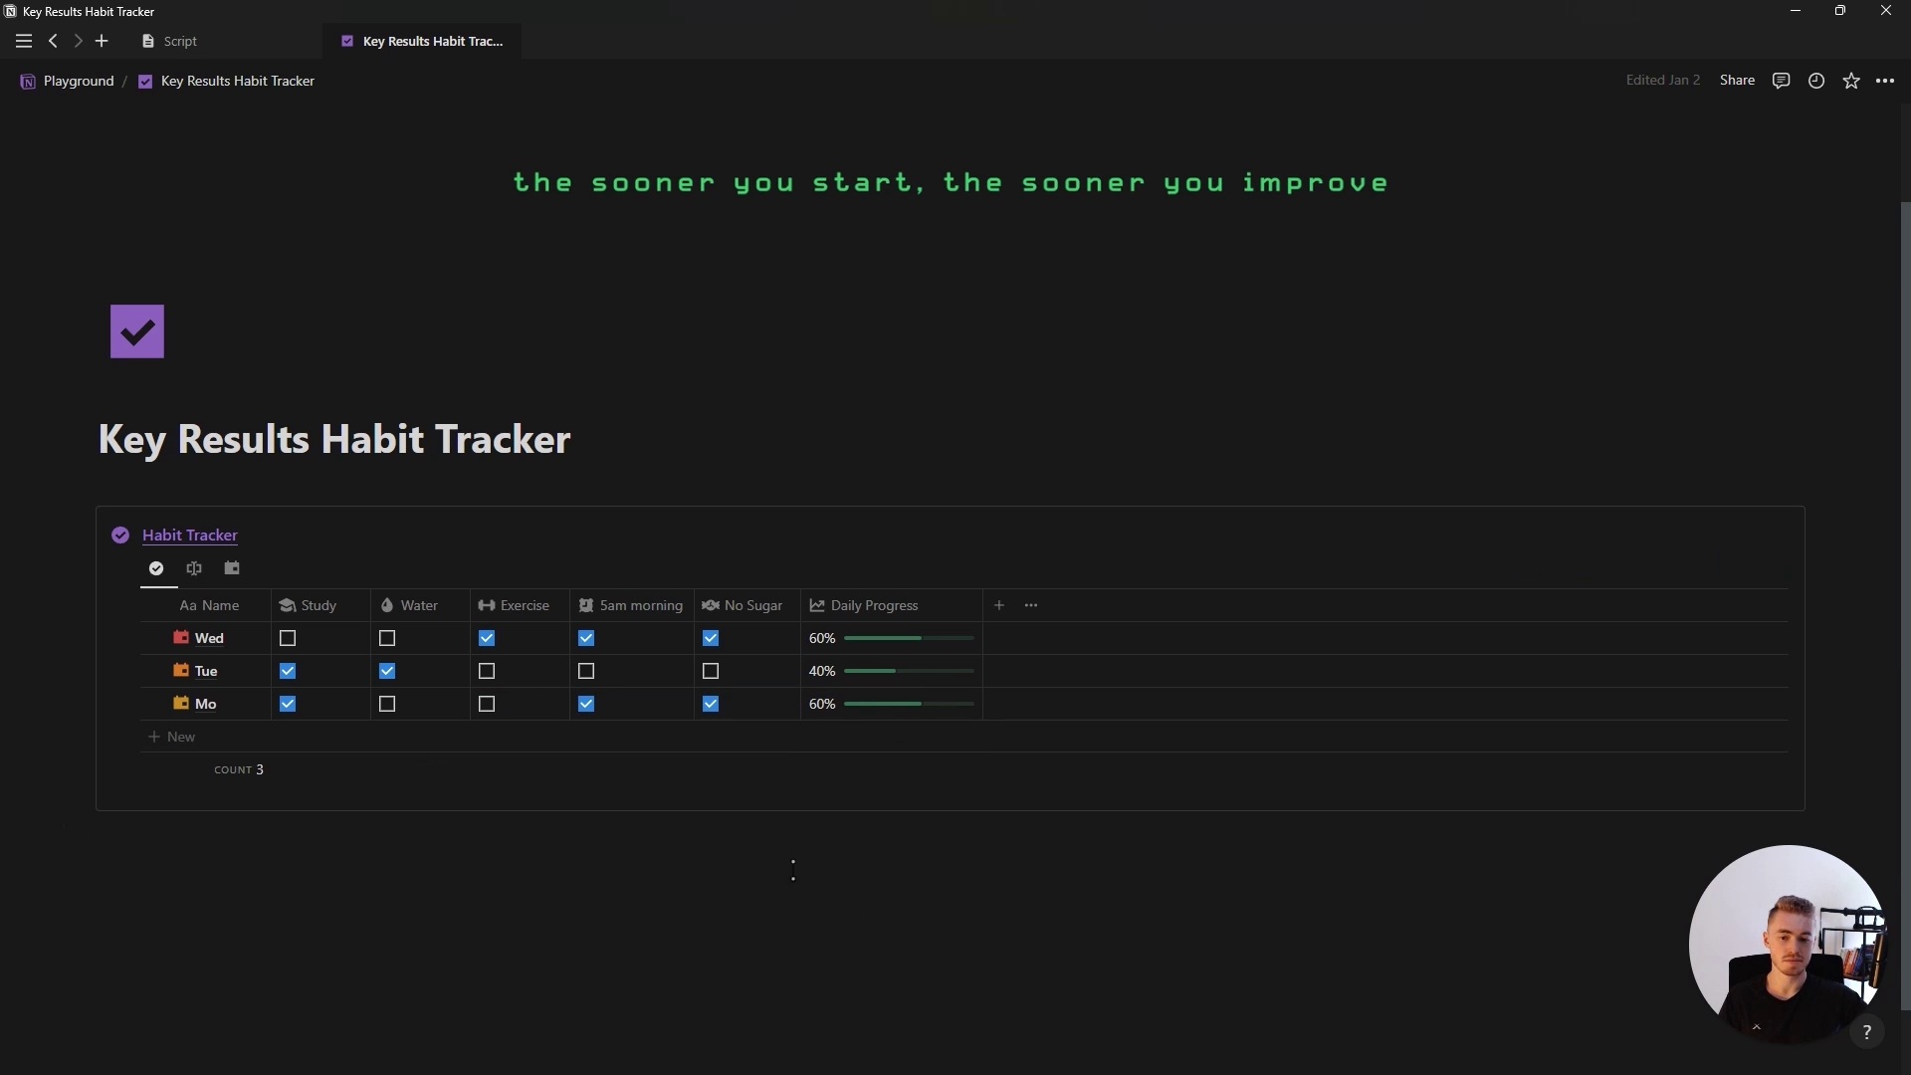
pyautogui.click(662, 683)
pyautogui.click(231, 568)
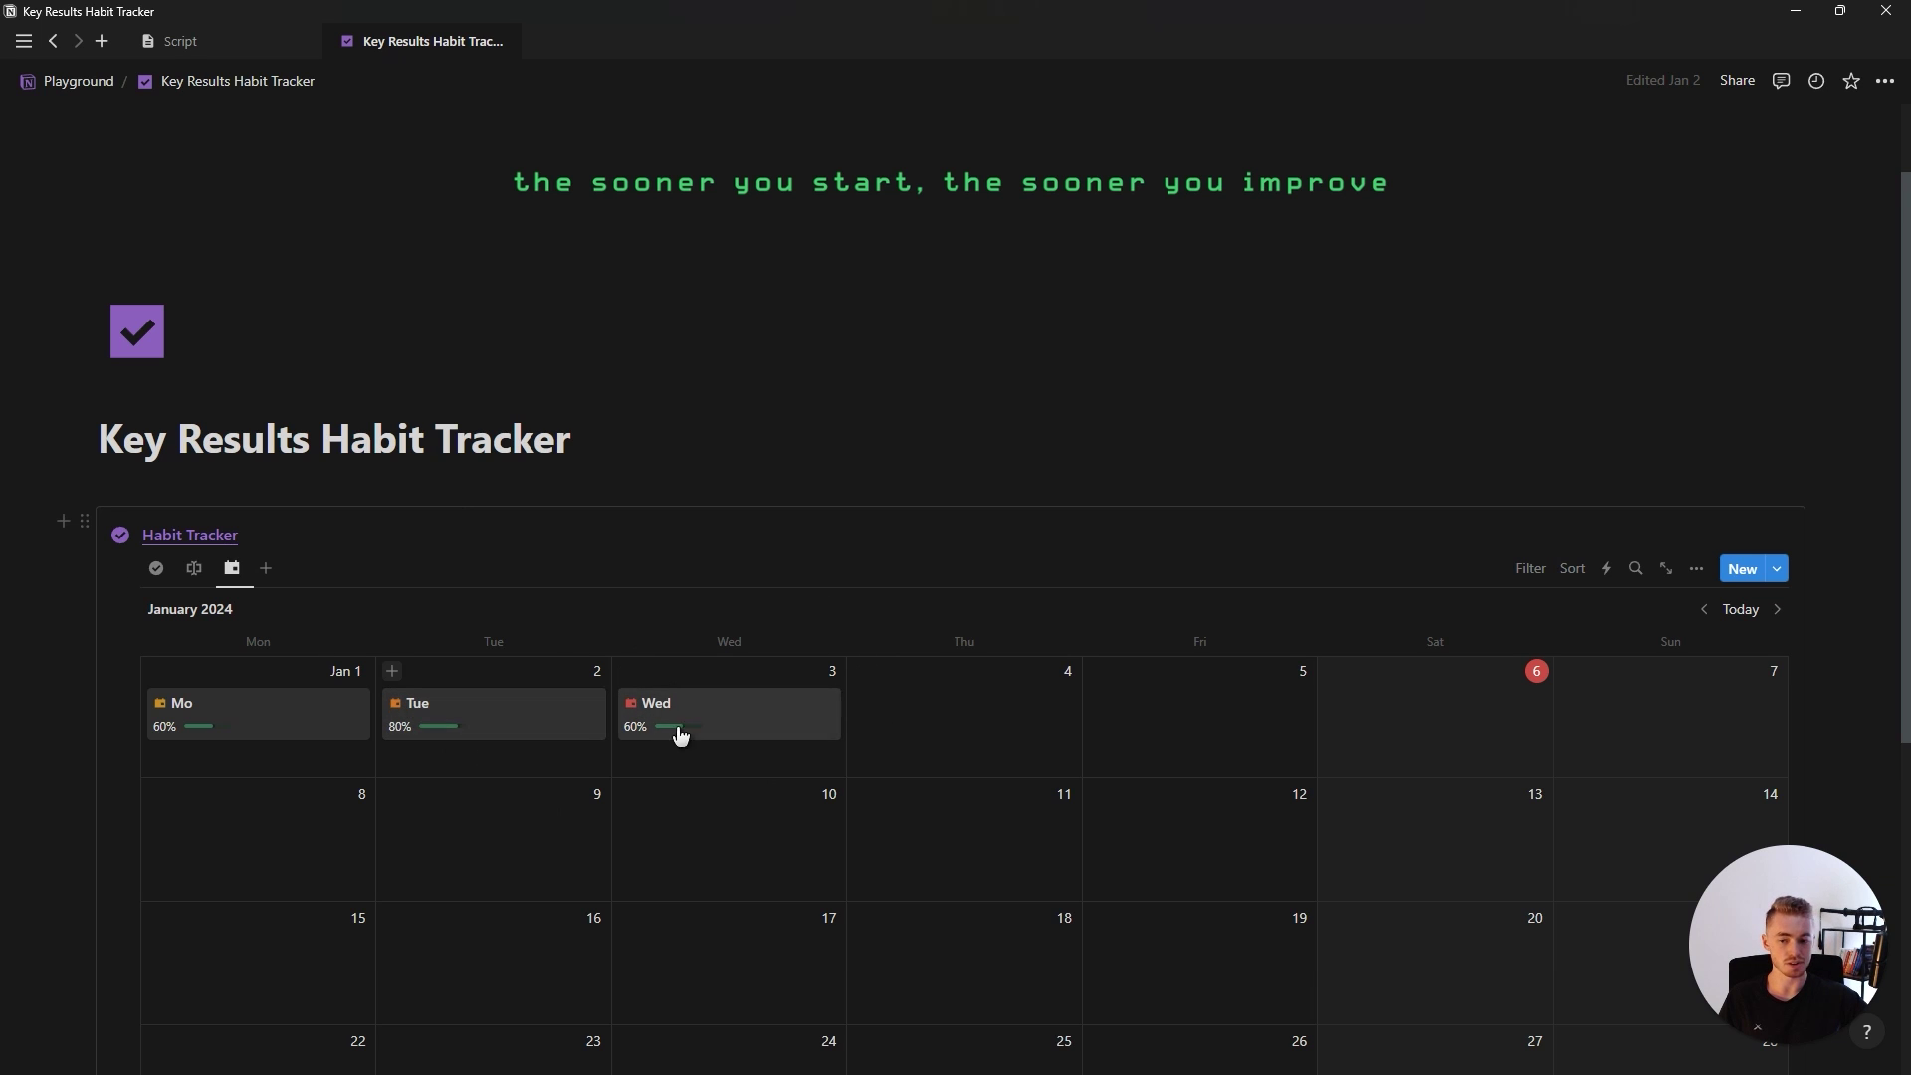
pyautogui.click(1779, 570)
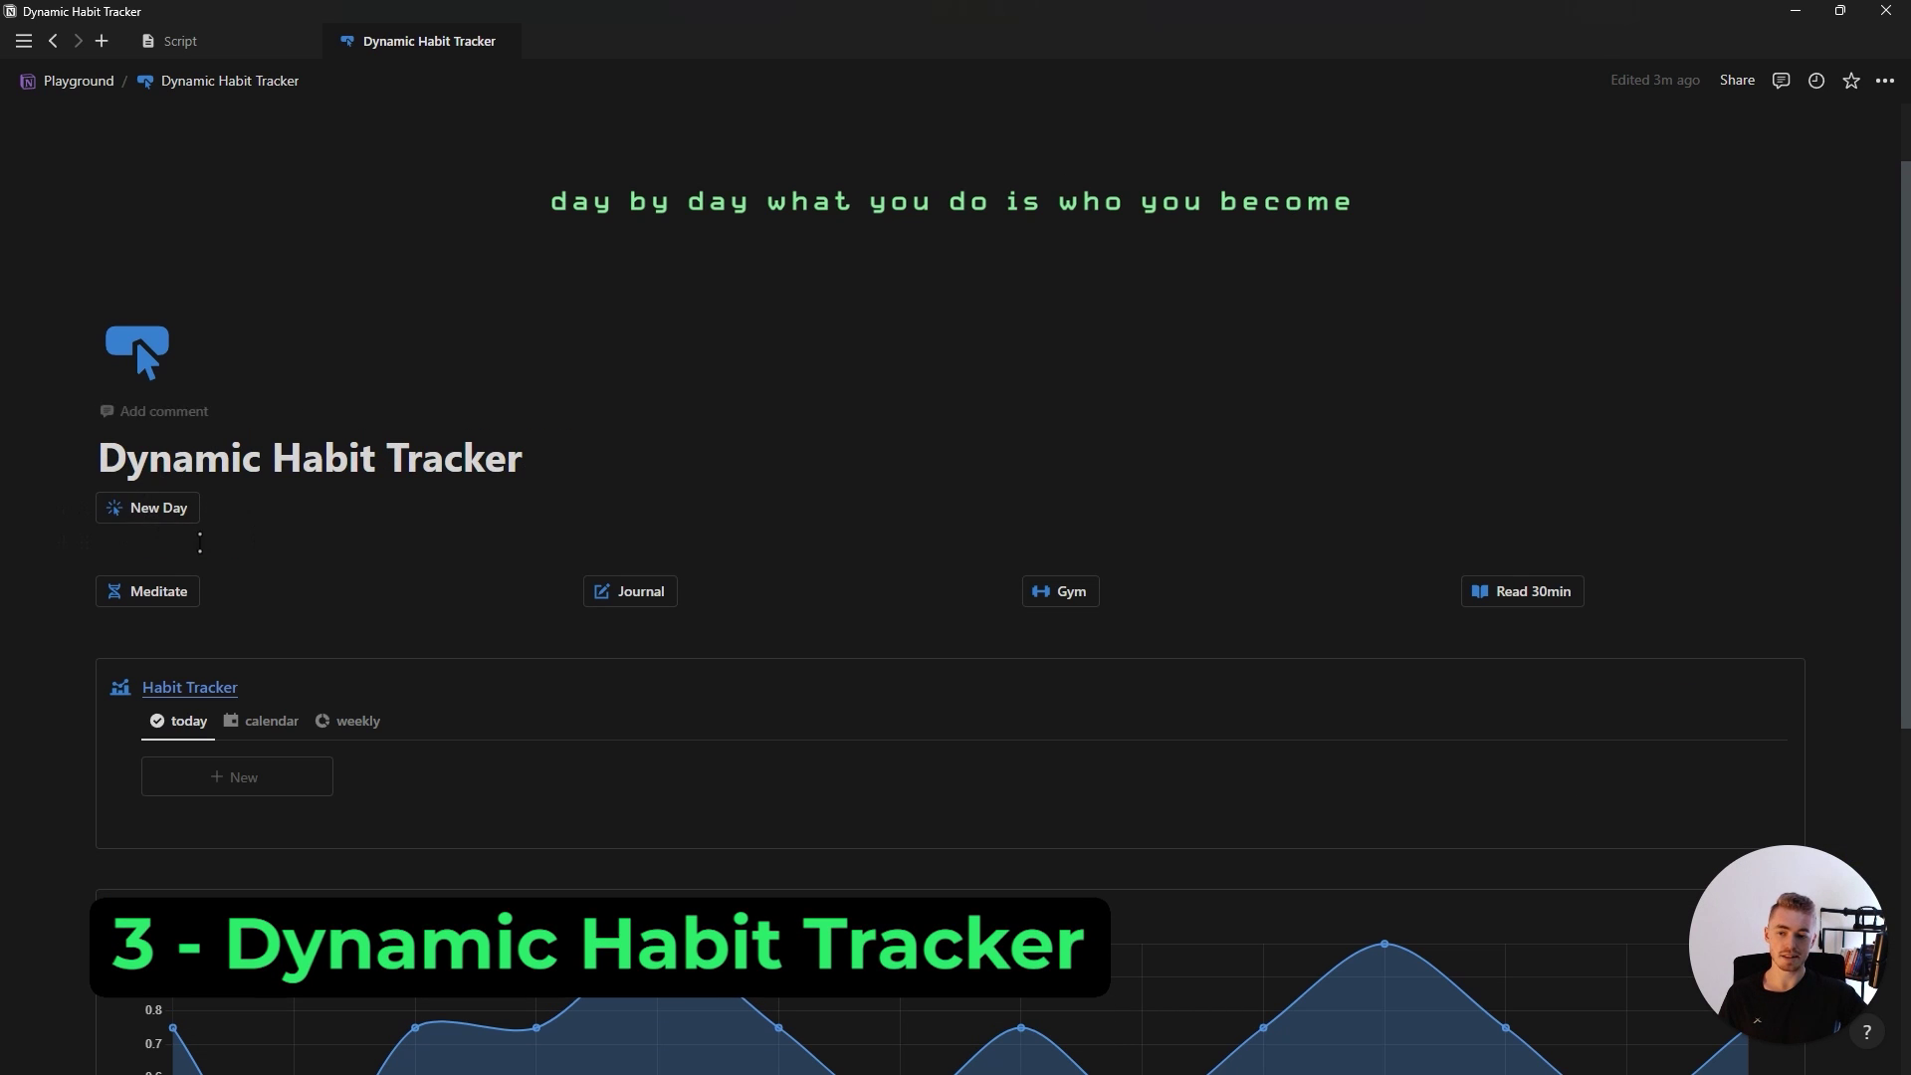
# Step: Create a new day card and mark Meditate, Journal, Gym and Read 30min done
pyautogui.click(140, 508)
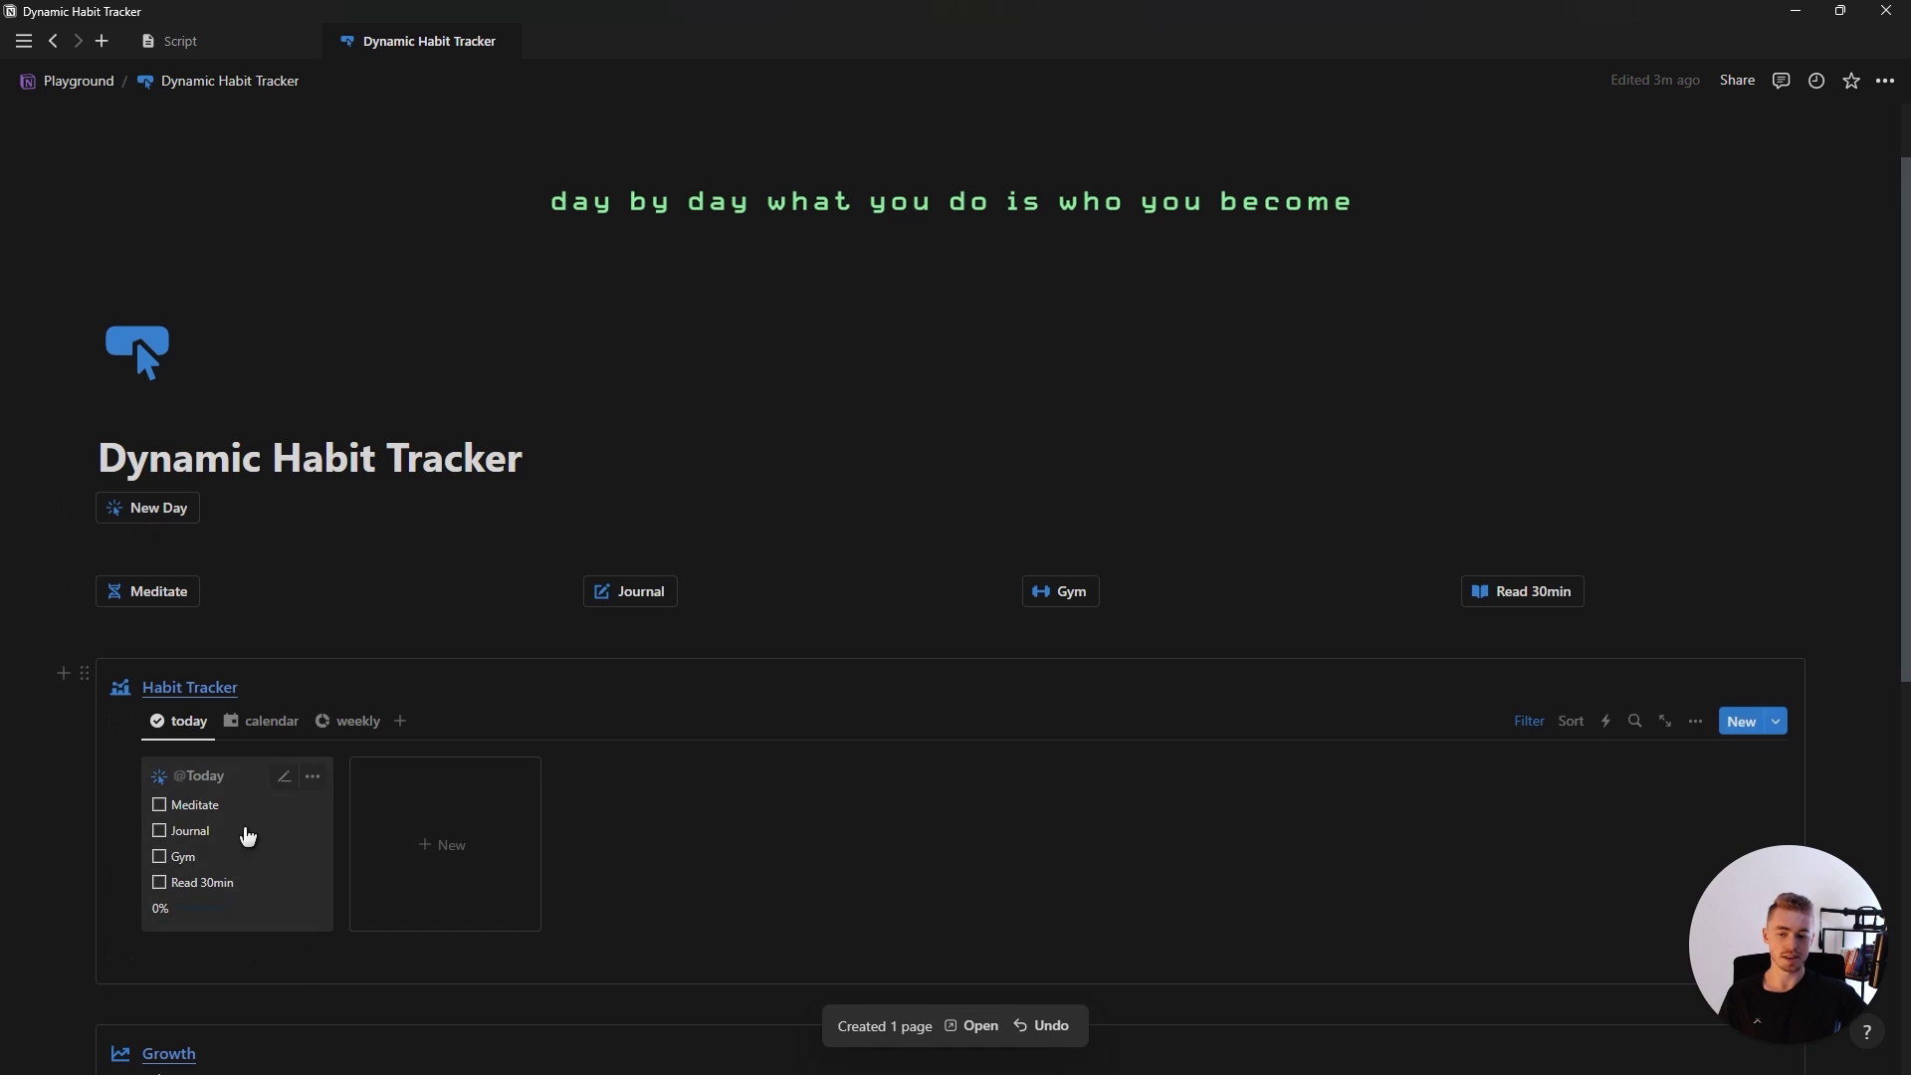
pyautogui.click(149, 591)
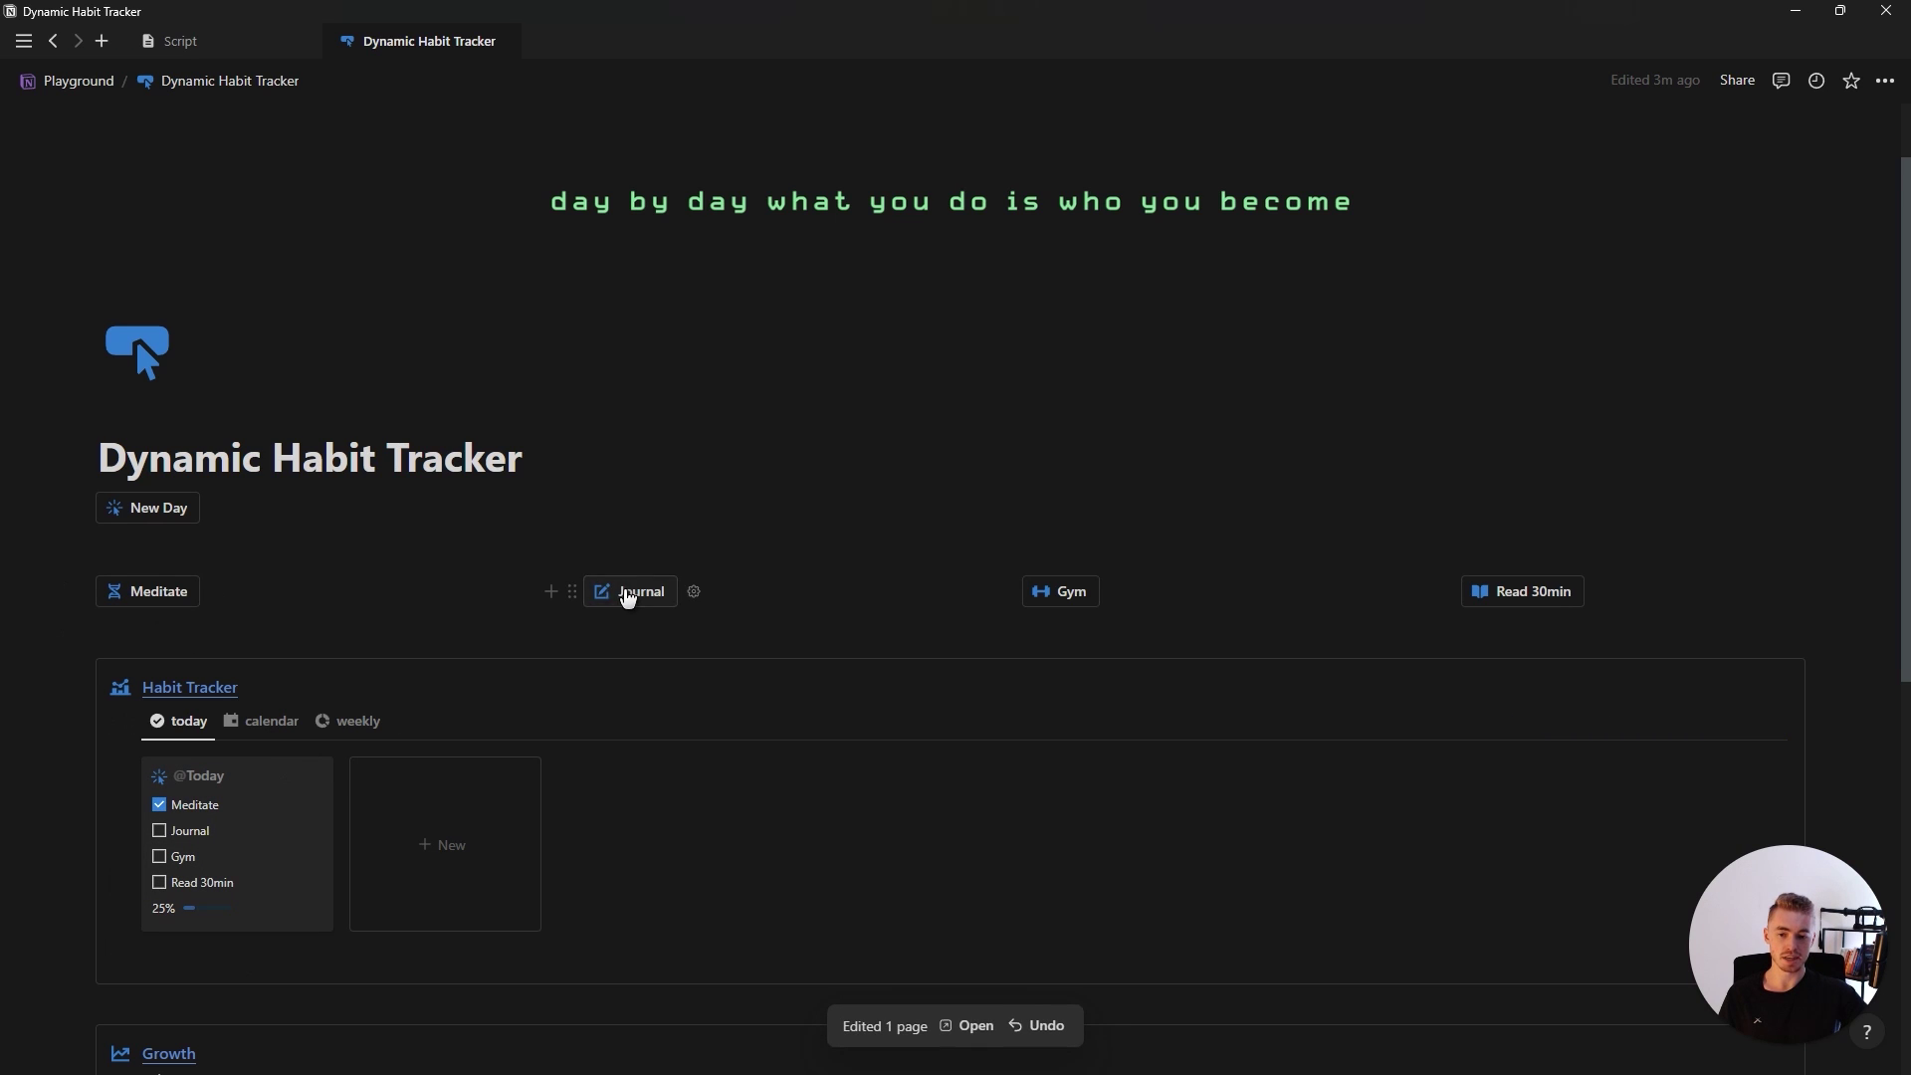
pyautogui.click(628, 594)
pyautogui.click(1092, 597)
pyautogui.click(1493, 597)
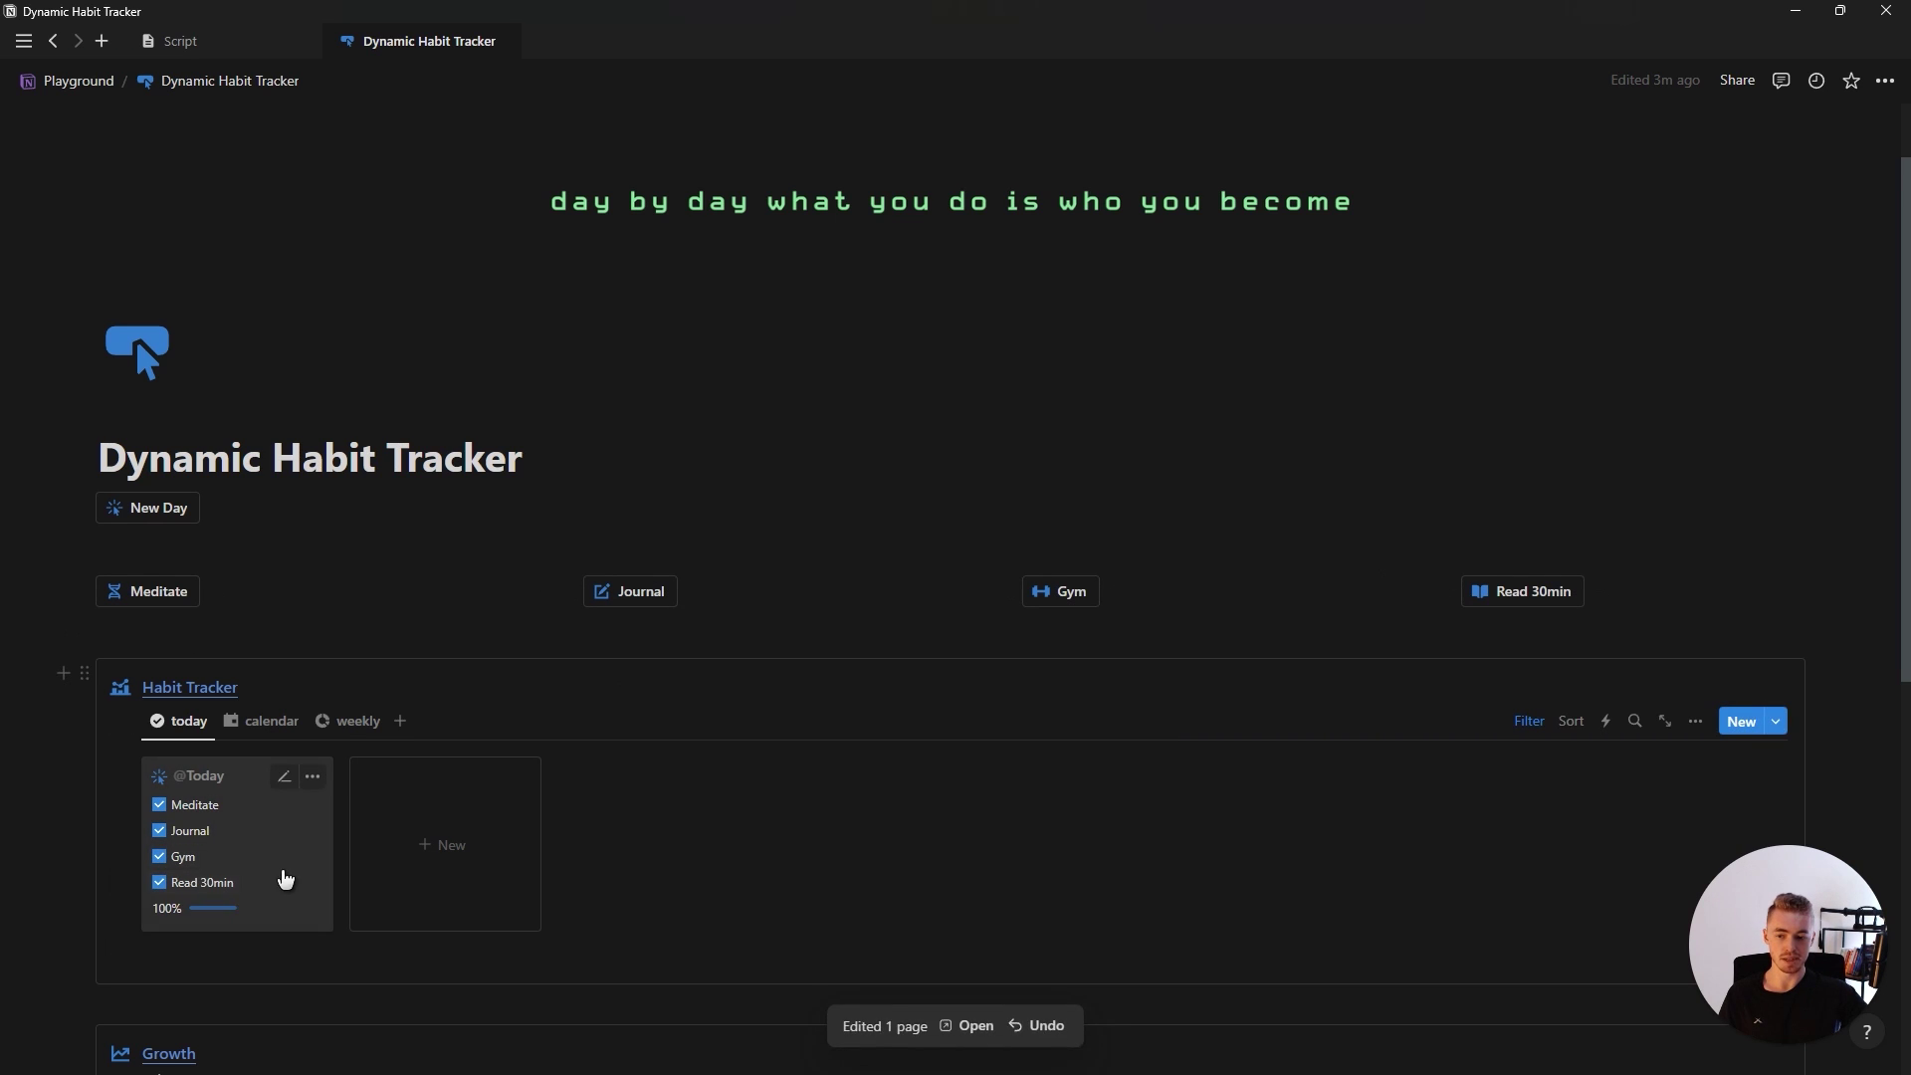
# Step: Show the habit tracker as a calendar, then in the weekly view, and scroll to the Growth chart
pyautogui.click(264, 723)
pyautogui.scroll(-2, 299, 657)
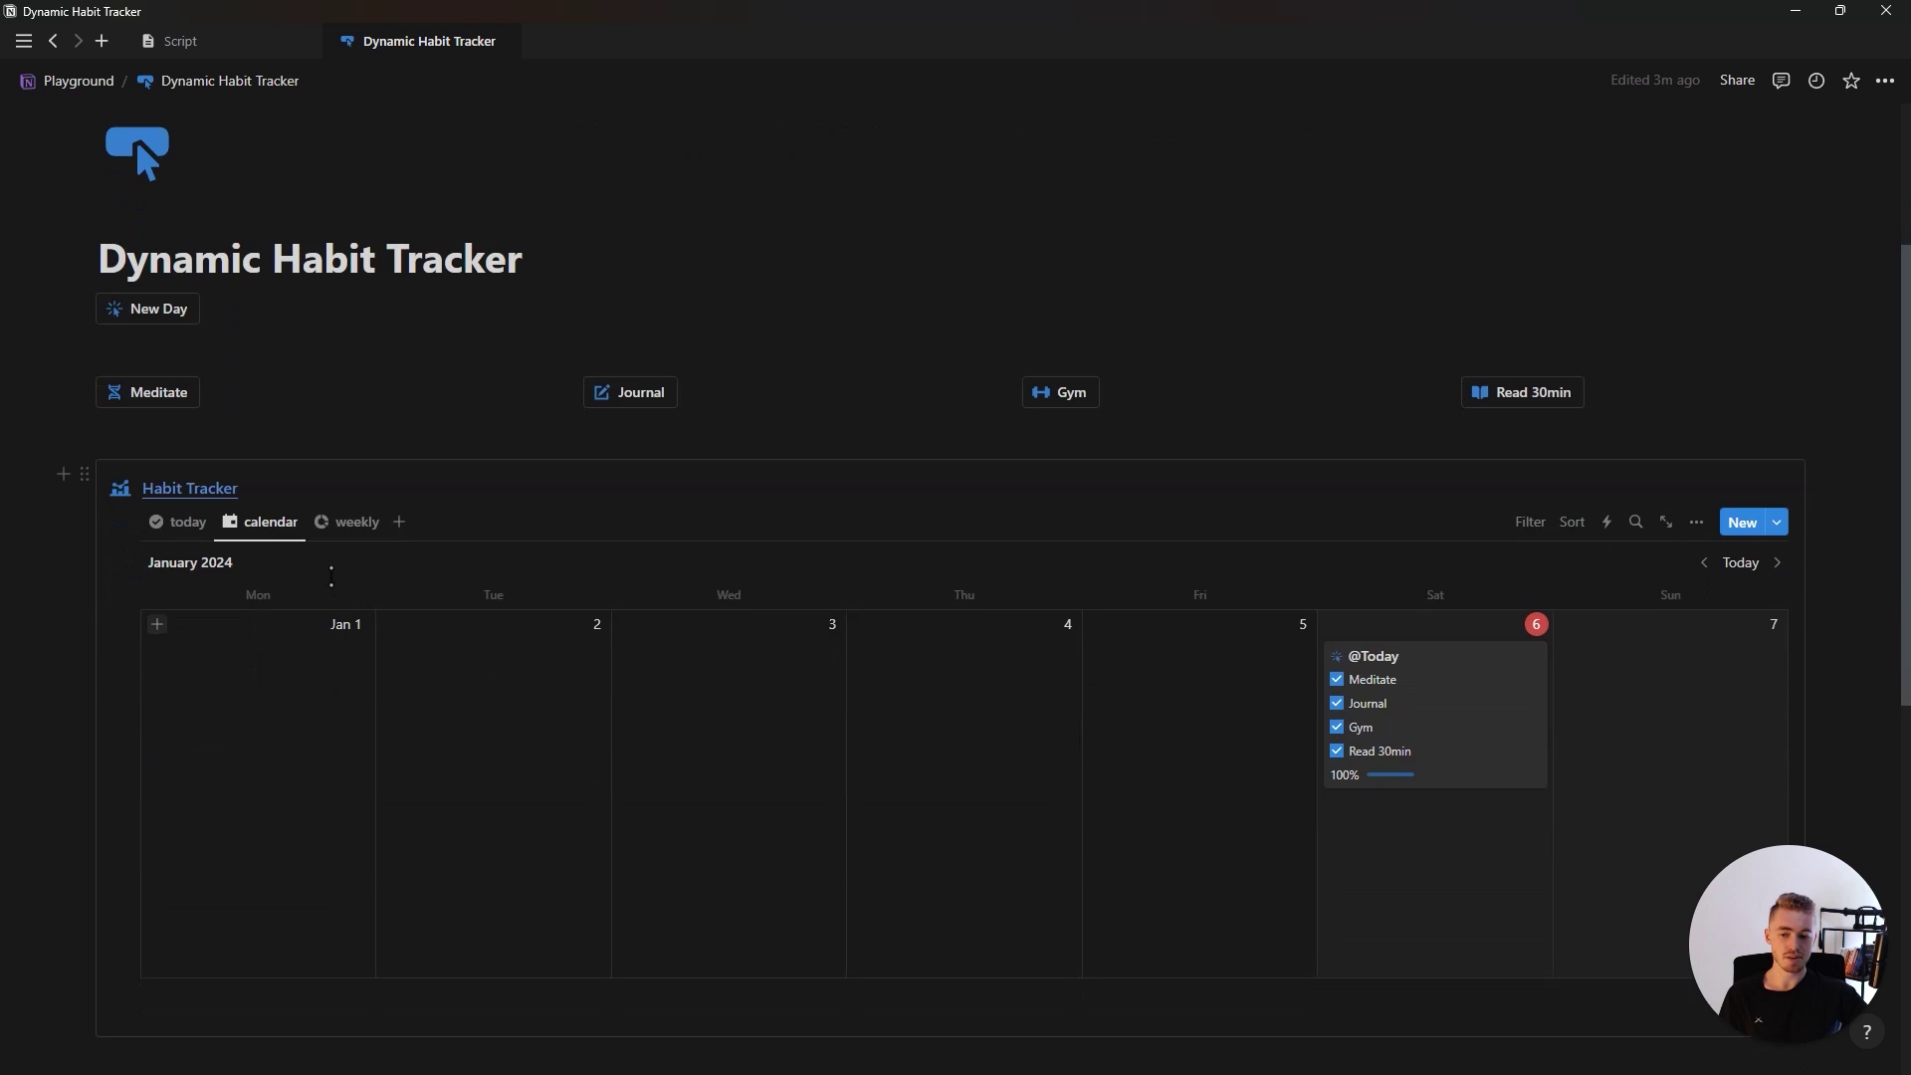
pyautogui.click(349, 521)
pyautogui.scroll(-1, 342, 557)
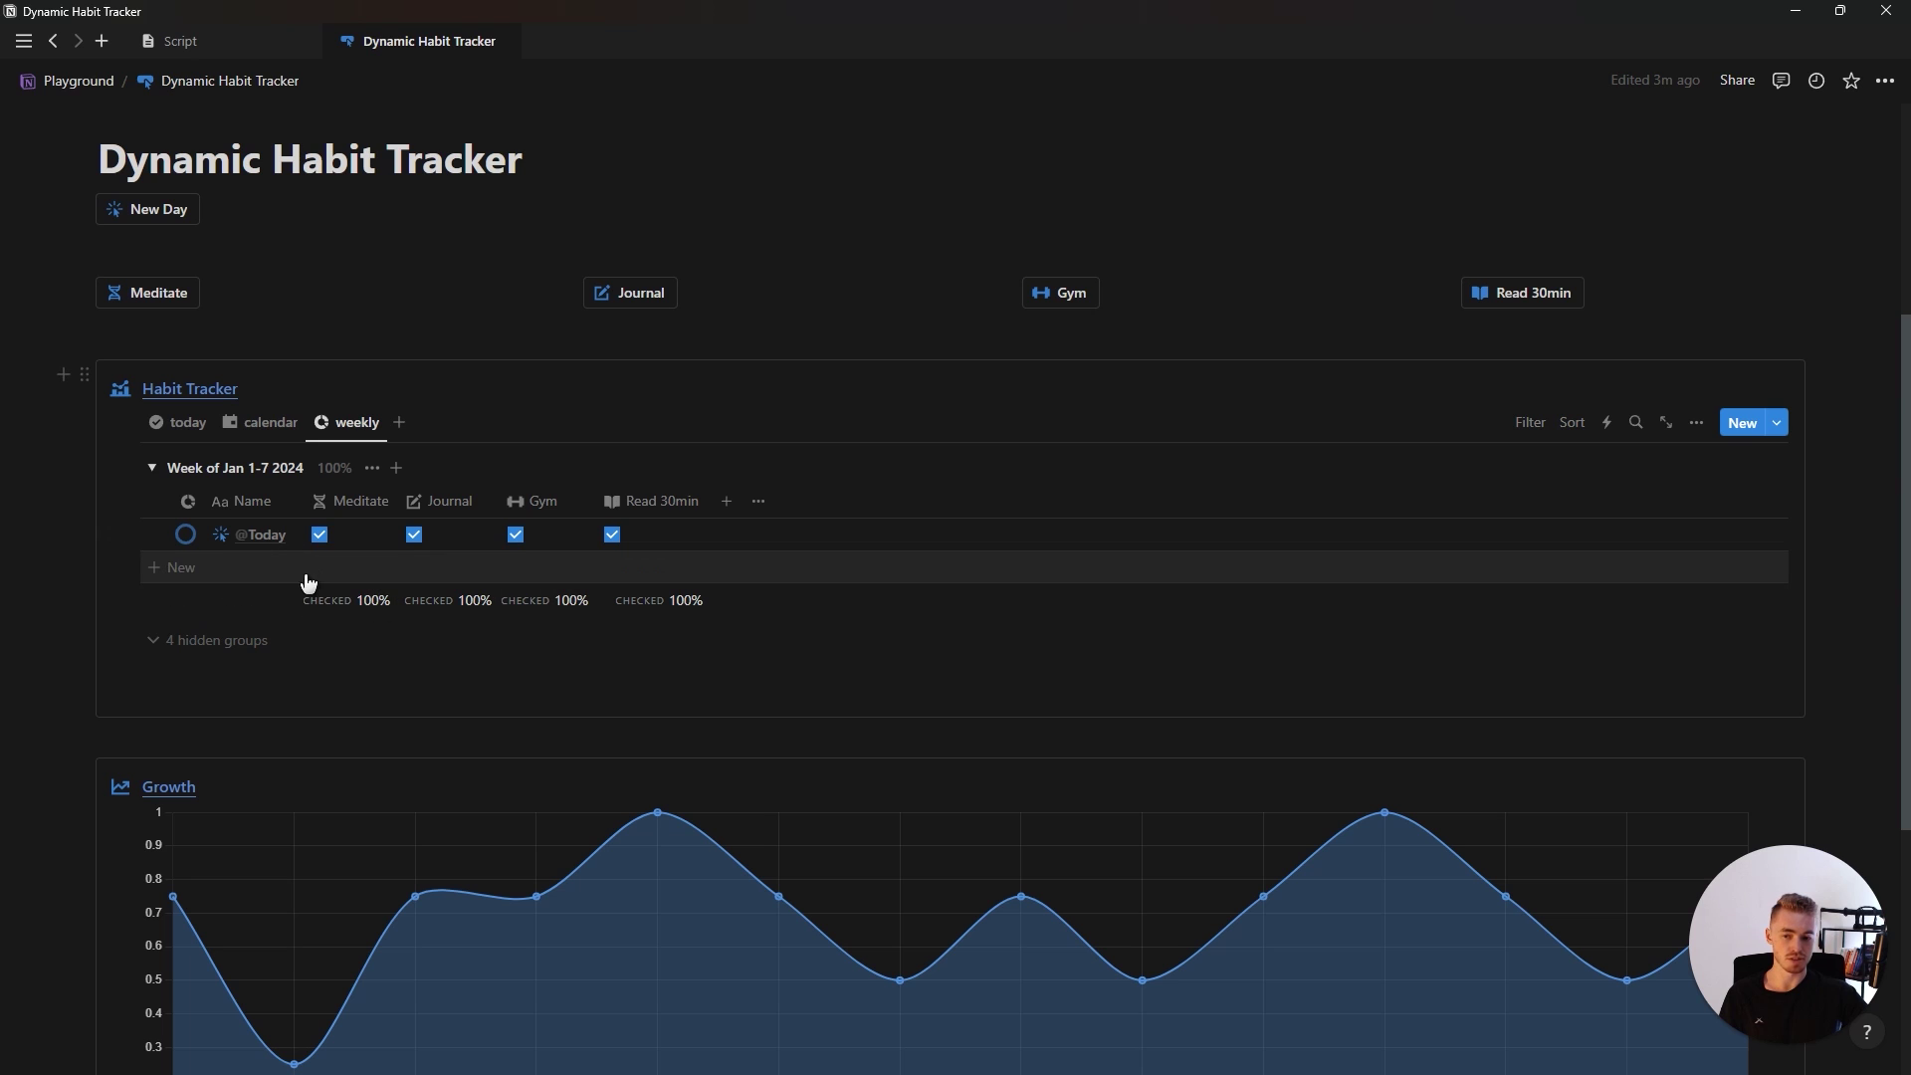
pyautogui.scroll(1, 368, 581)
pyautogui.scroll(-3, 448, 675)
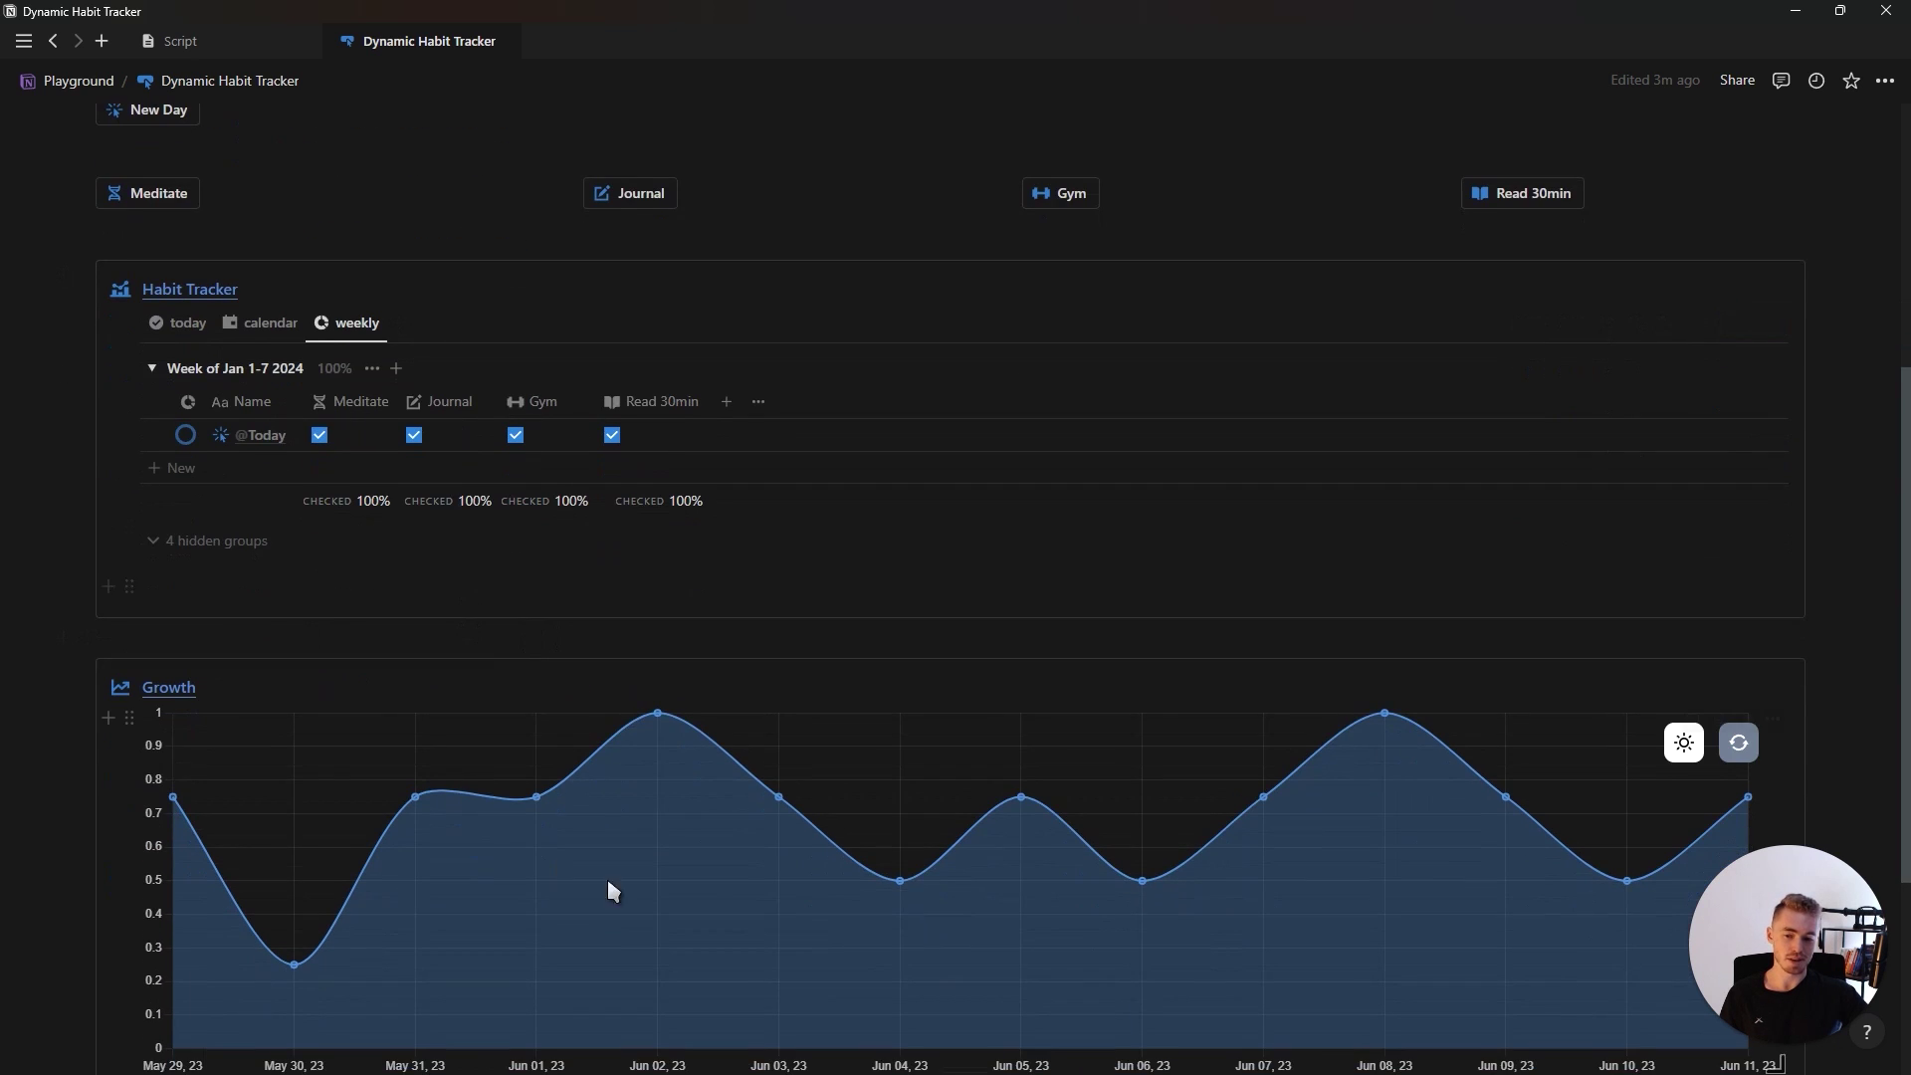
pyautogui.scroll(-1, 428, 707)
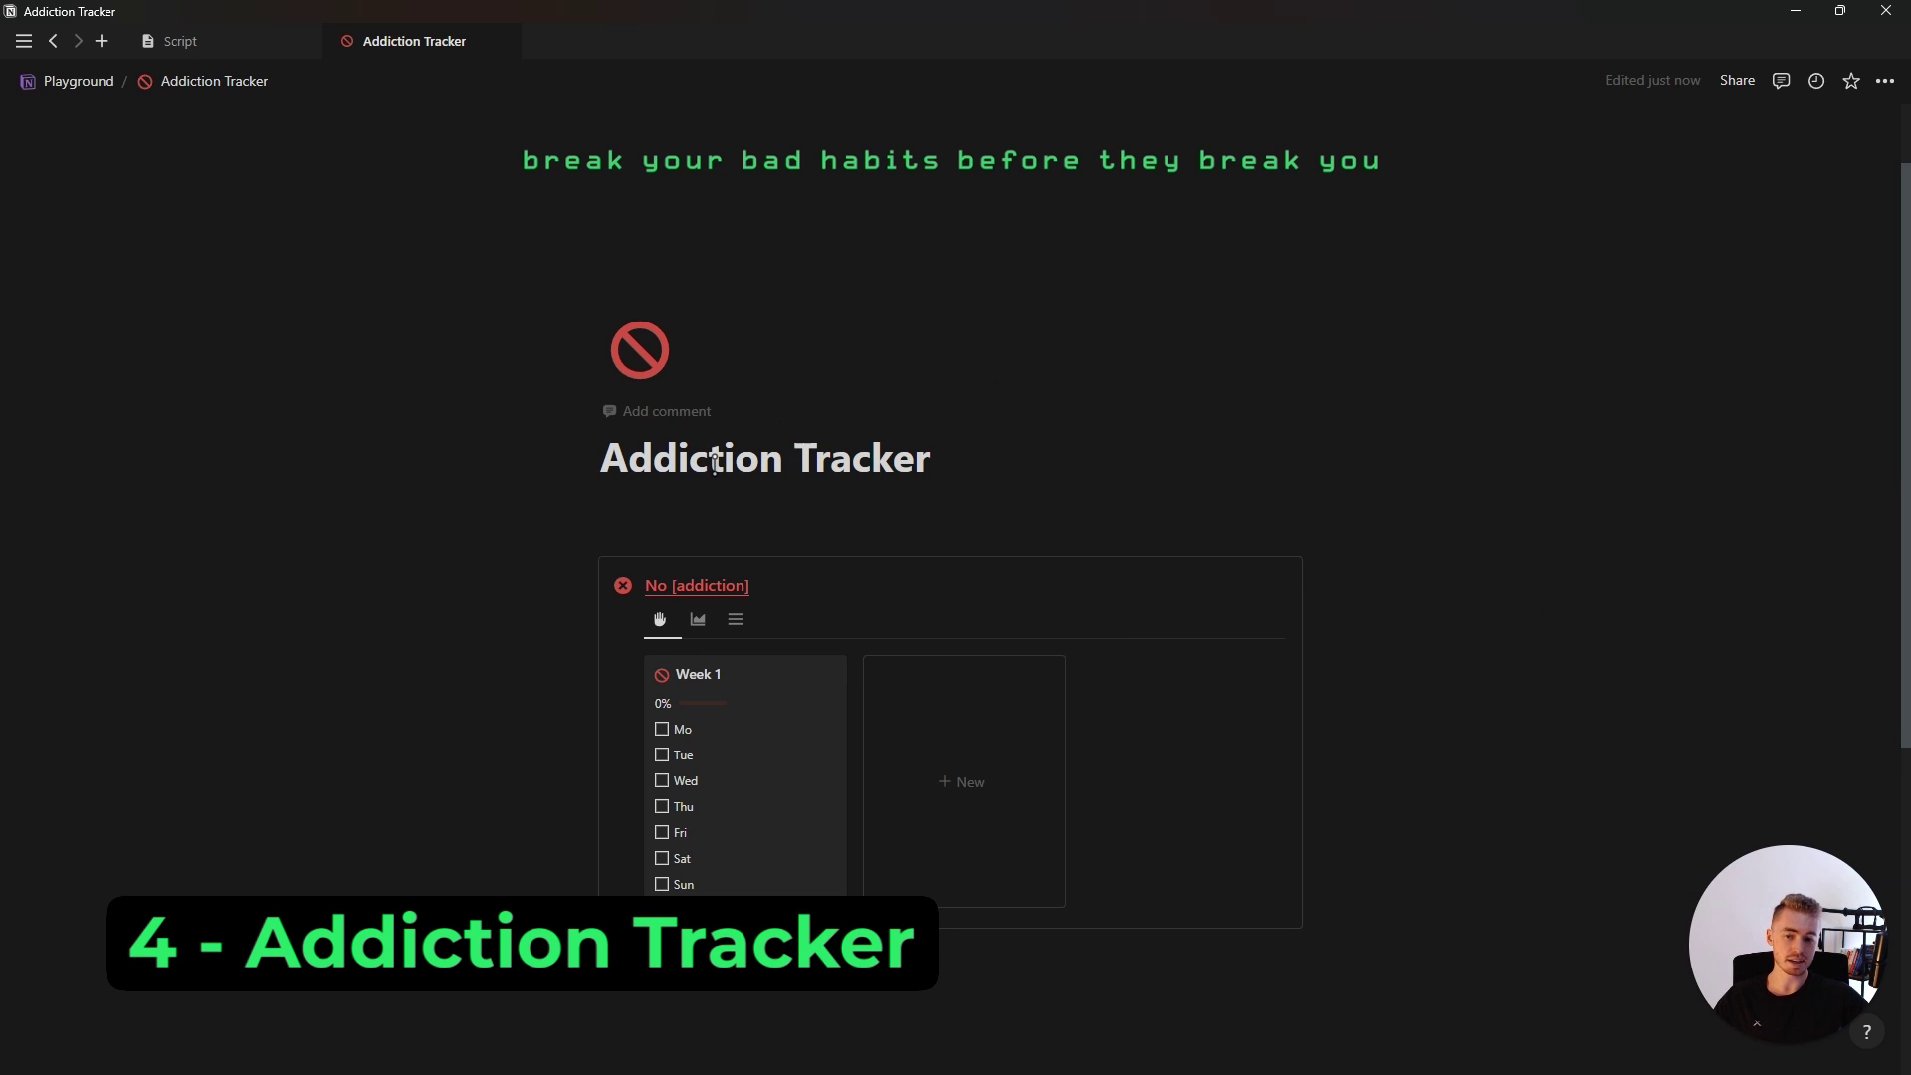
# Step: Retitle the callout to No Alcohol and tick Tuesday and Thursday in Week 1
pyautogui.moveTo(694, 582); pyautogui.dragTo(772, 589)
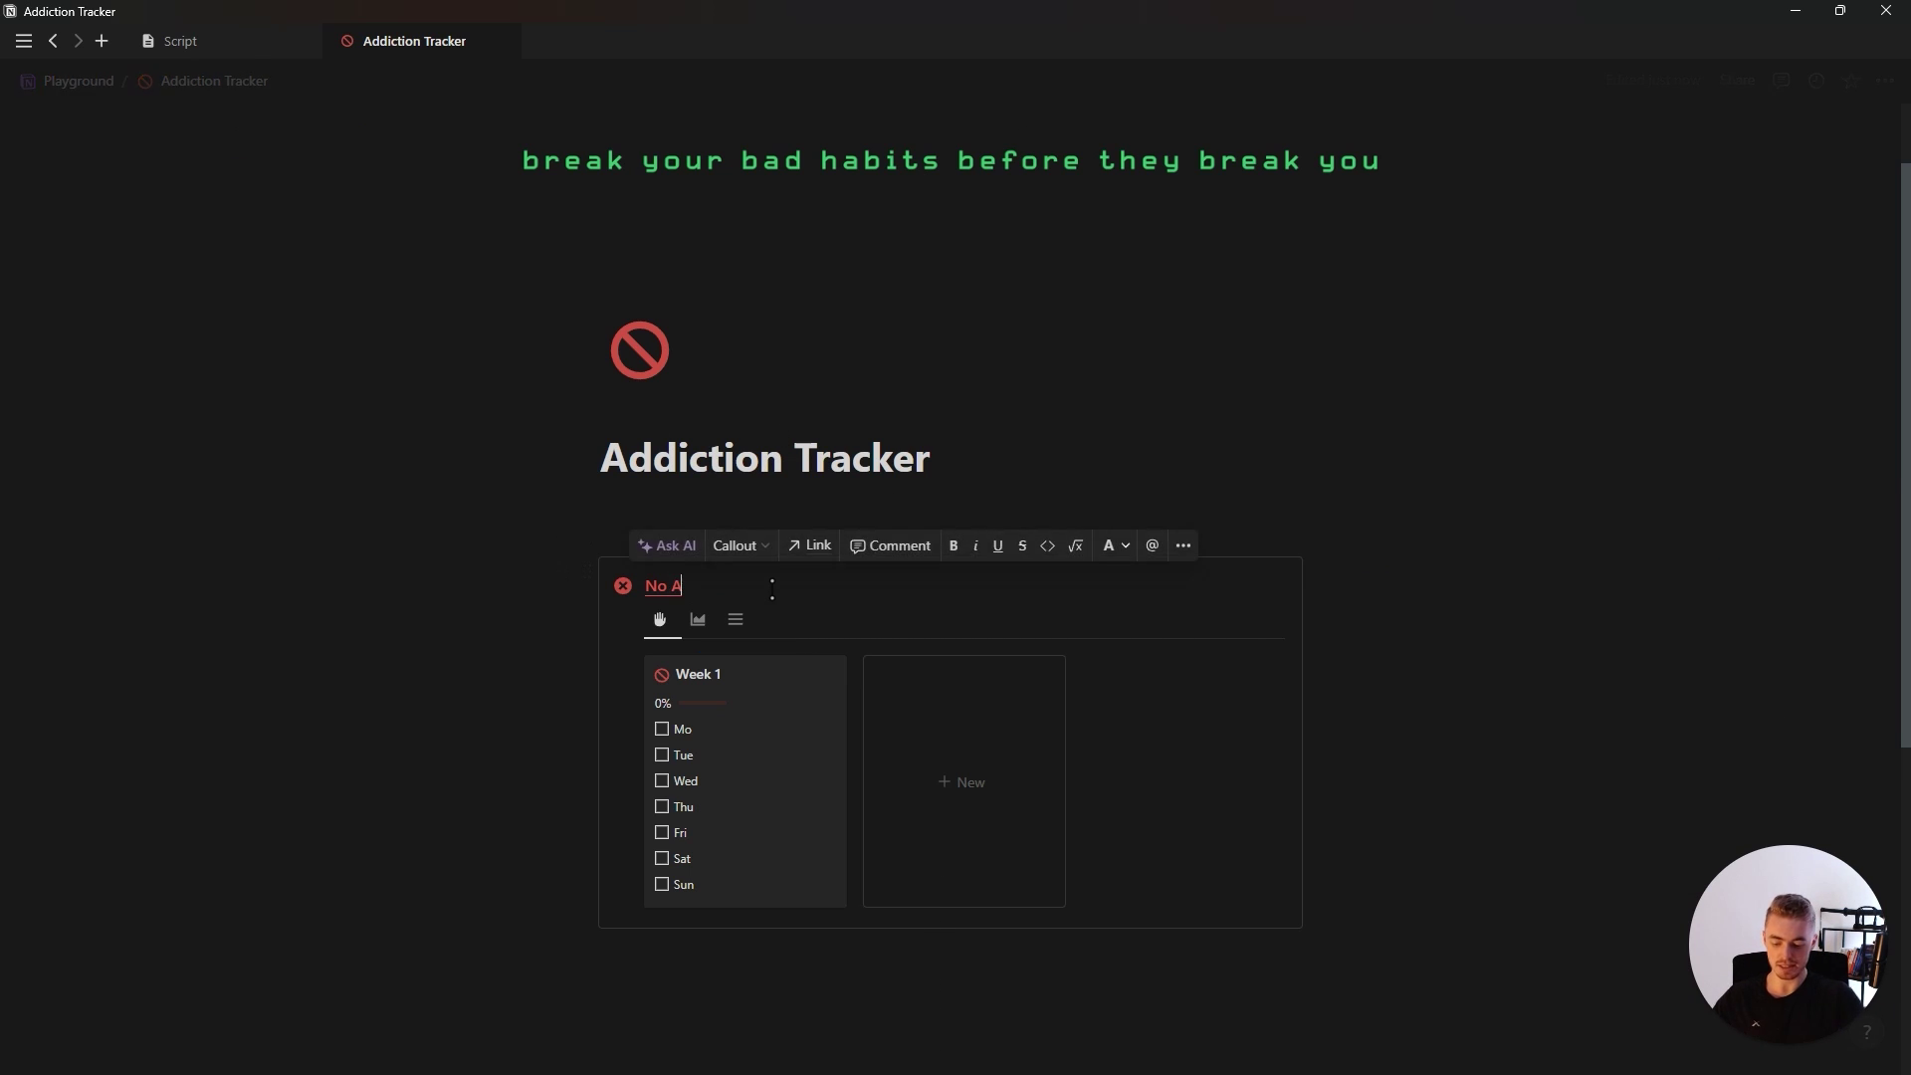
pyautogui.write('Alcohol')
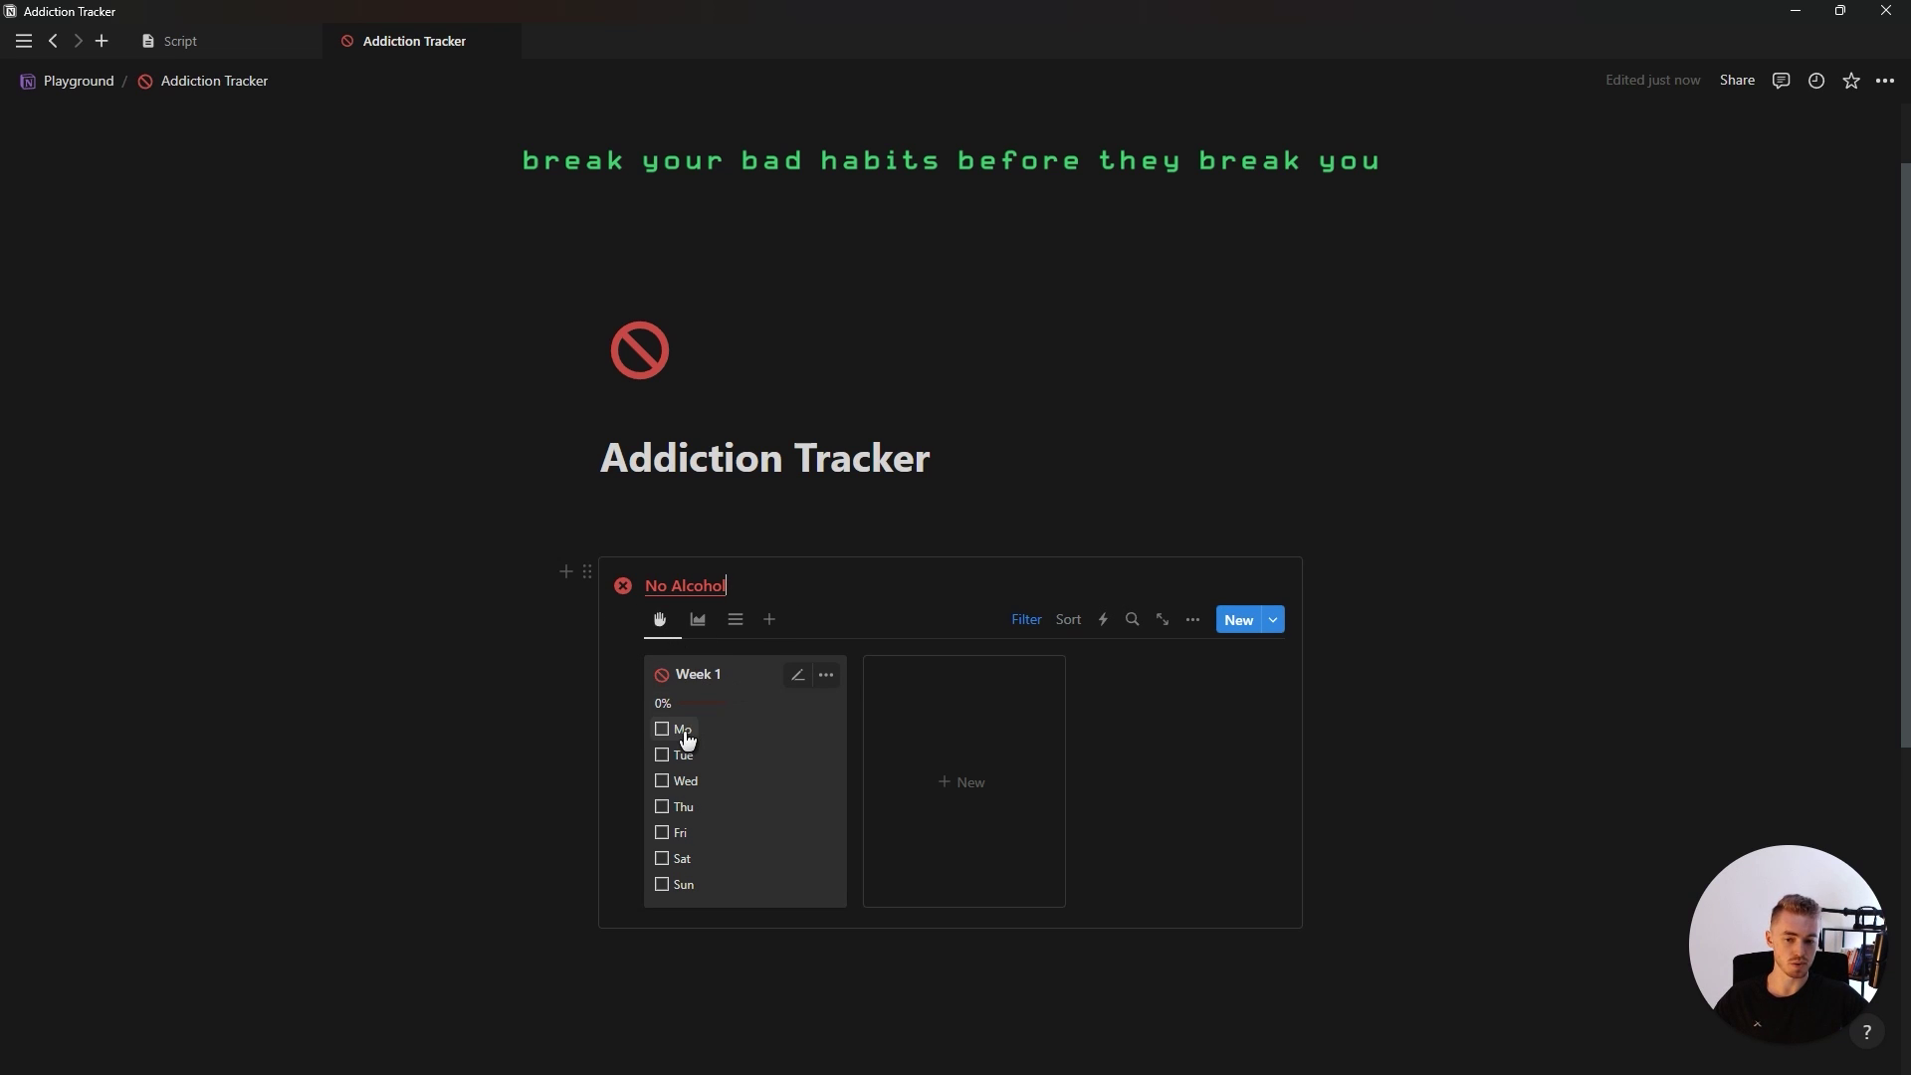
pyautogui.click(685, 760)
pyautogui.click(686, 808)
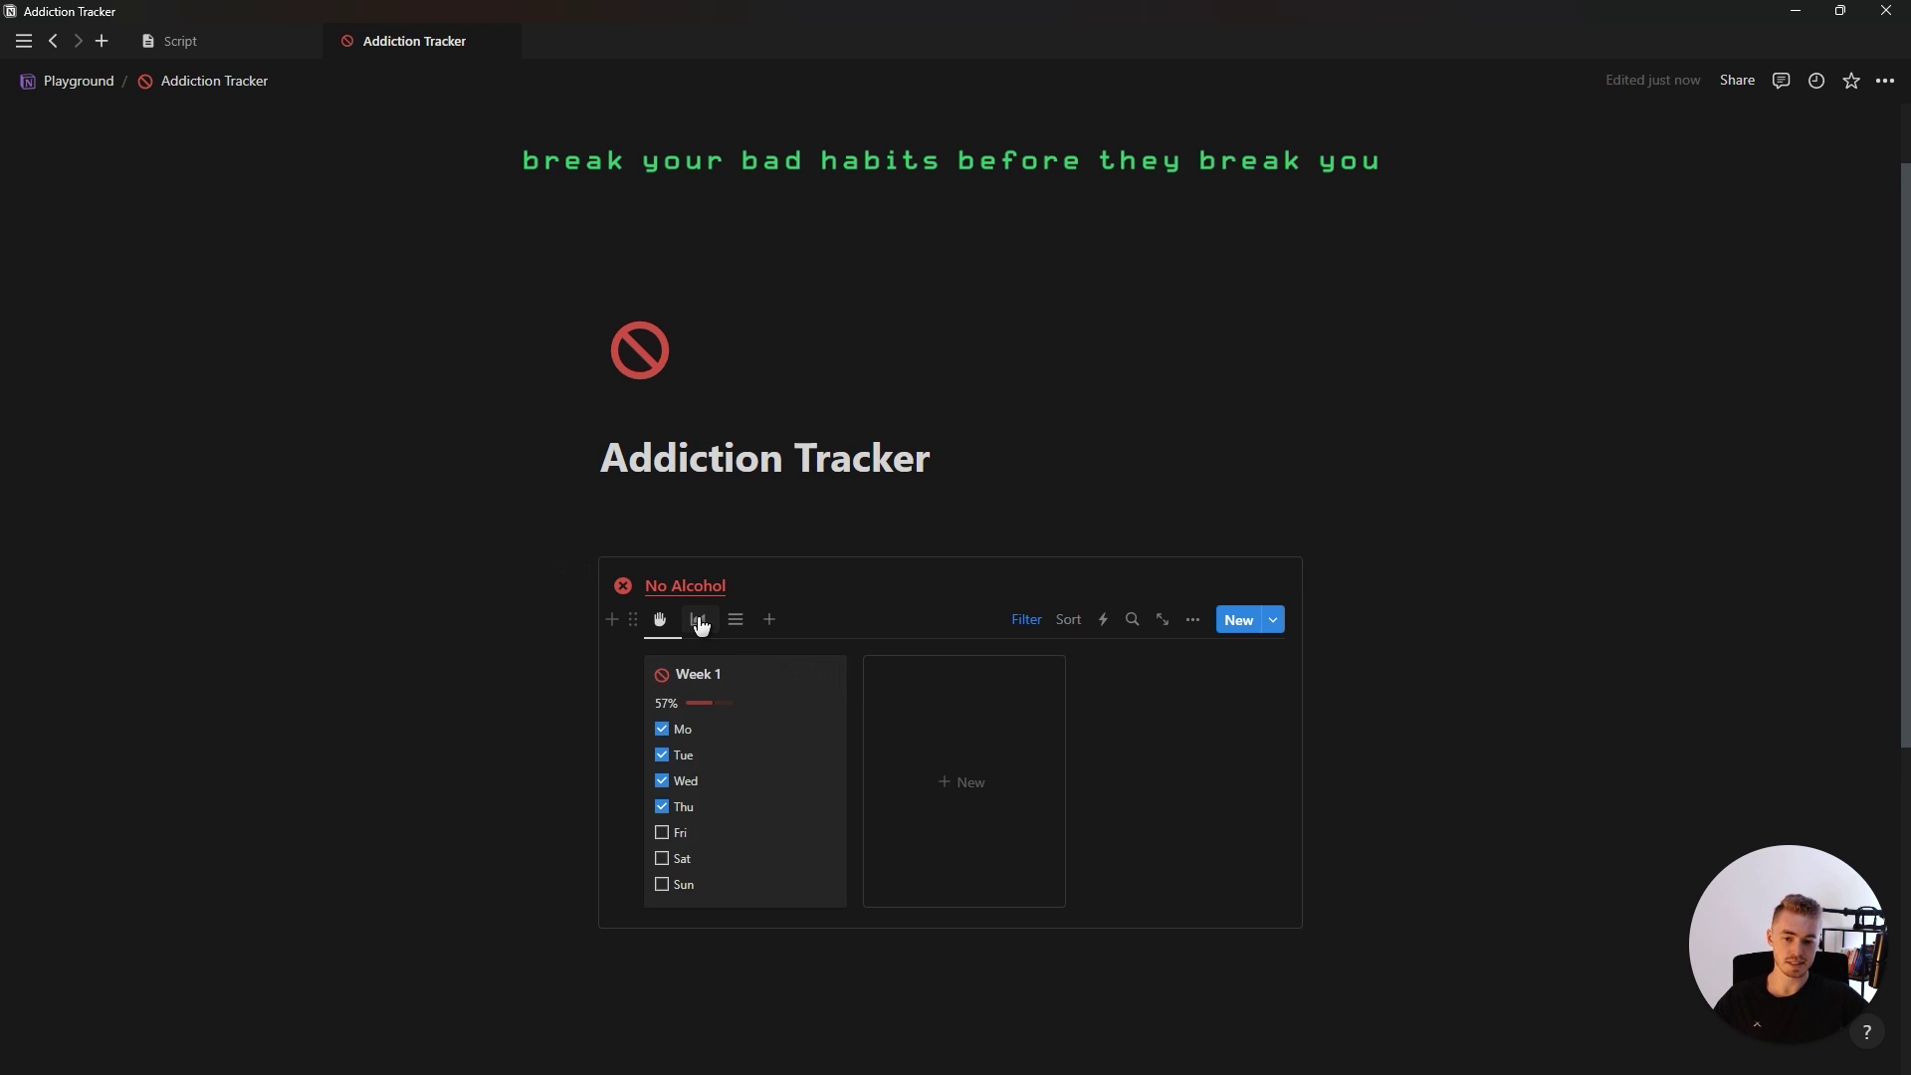
# Step: Switch among the monthly cards, Weeks 1–12 list and week board, previewing Week 1's details
pyautogui.click(697, 619)
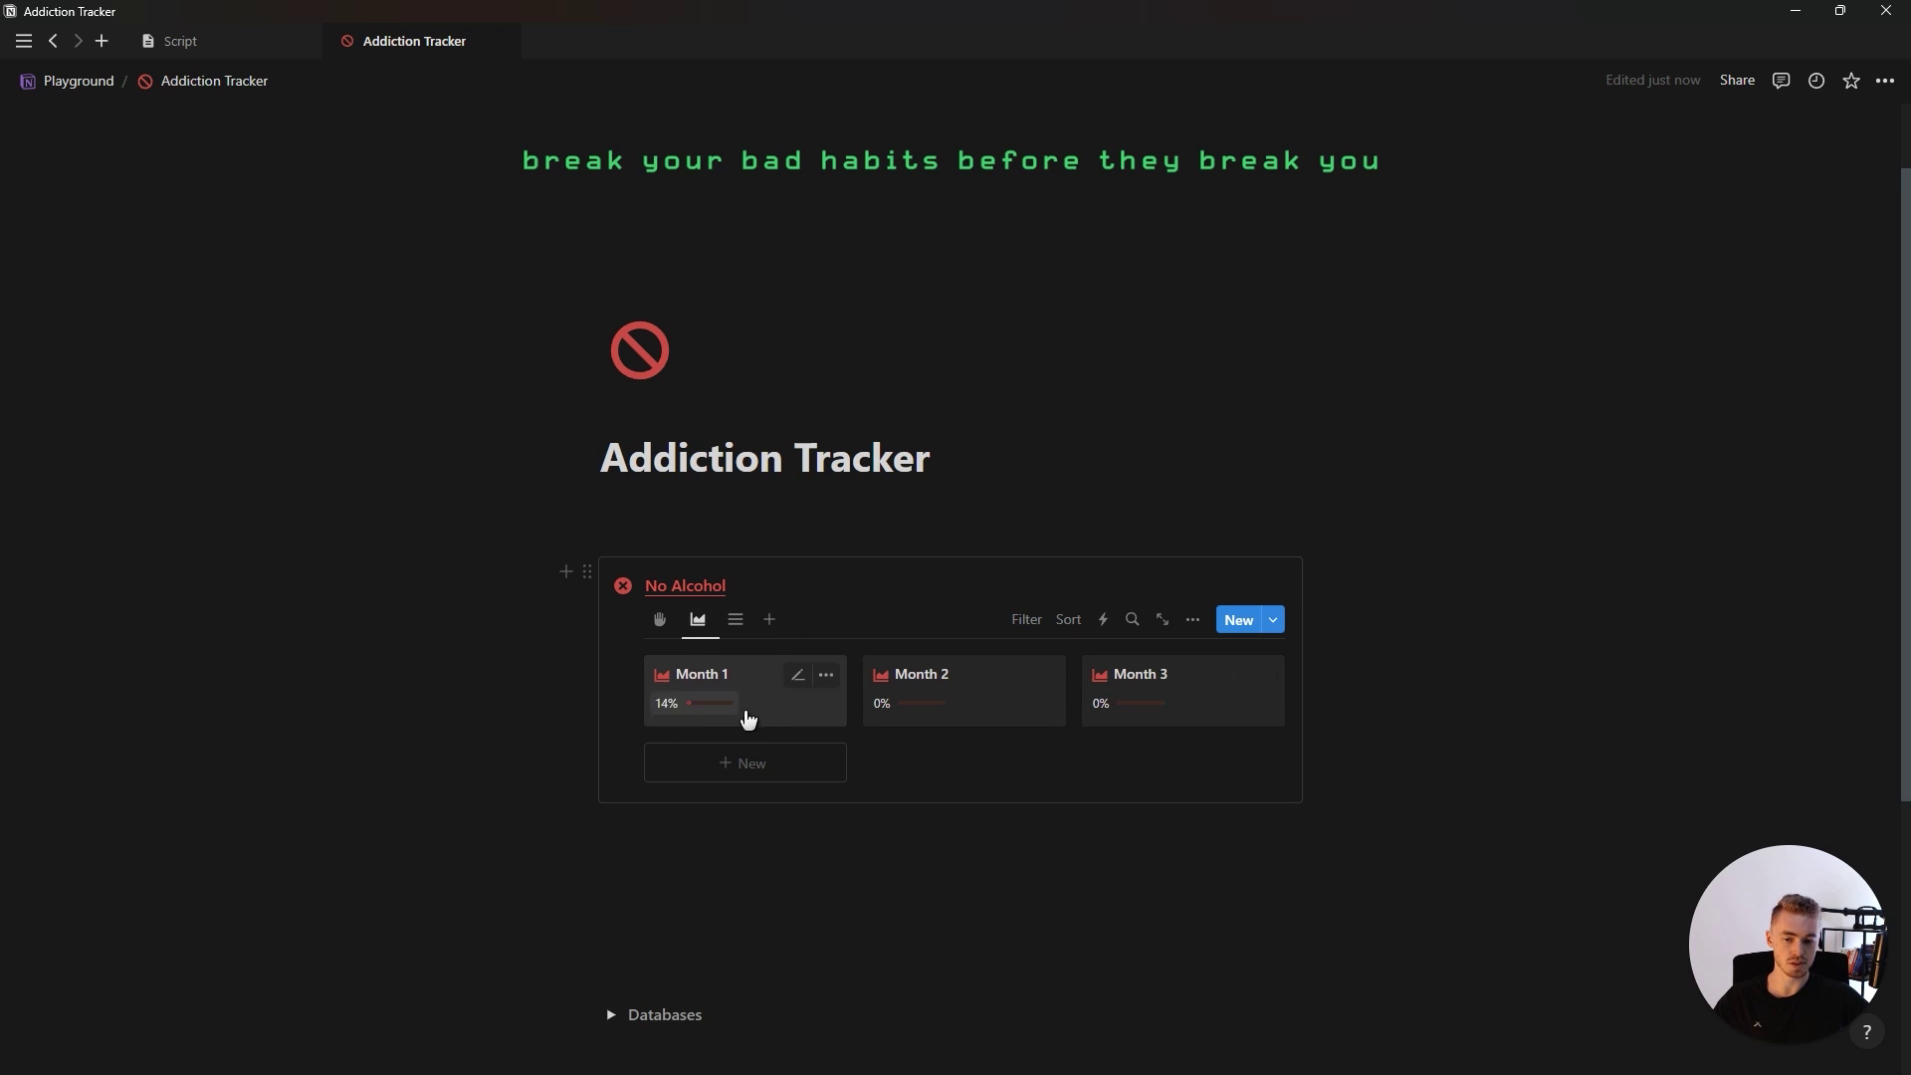
pyautogui.click(735, 619)
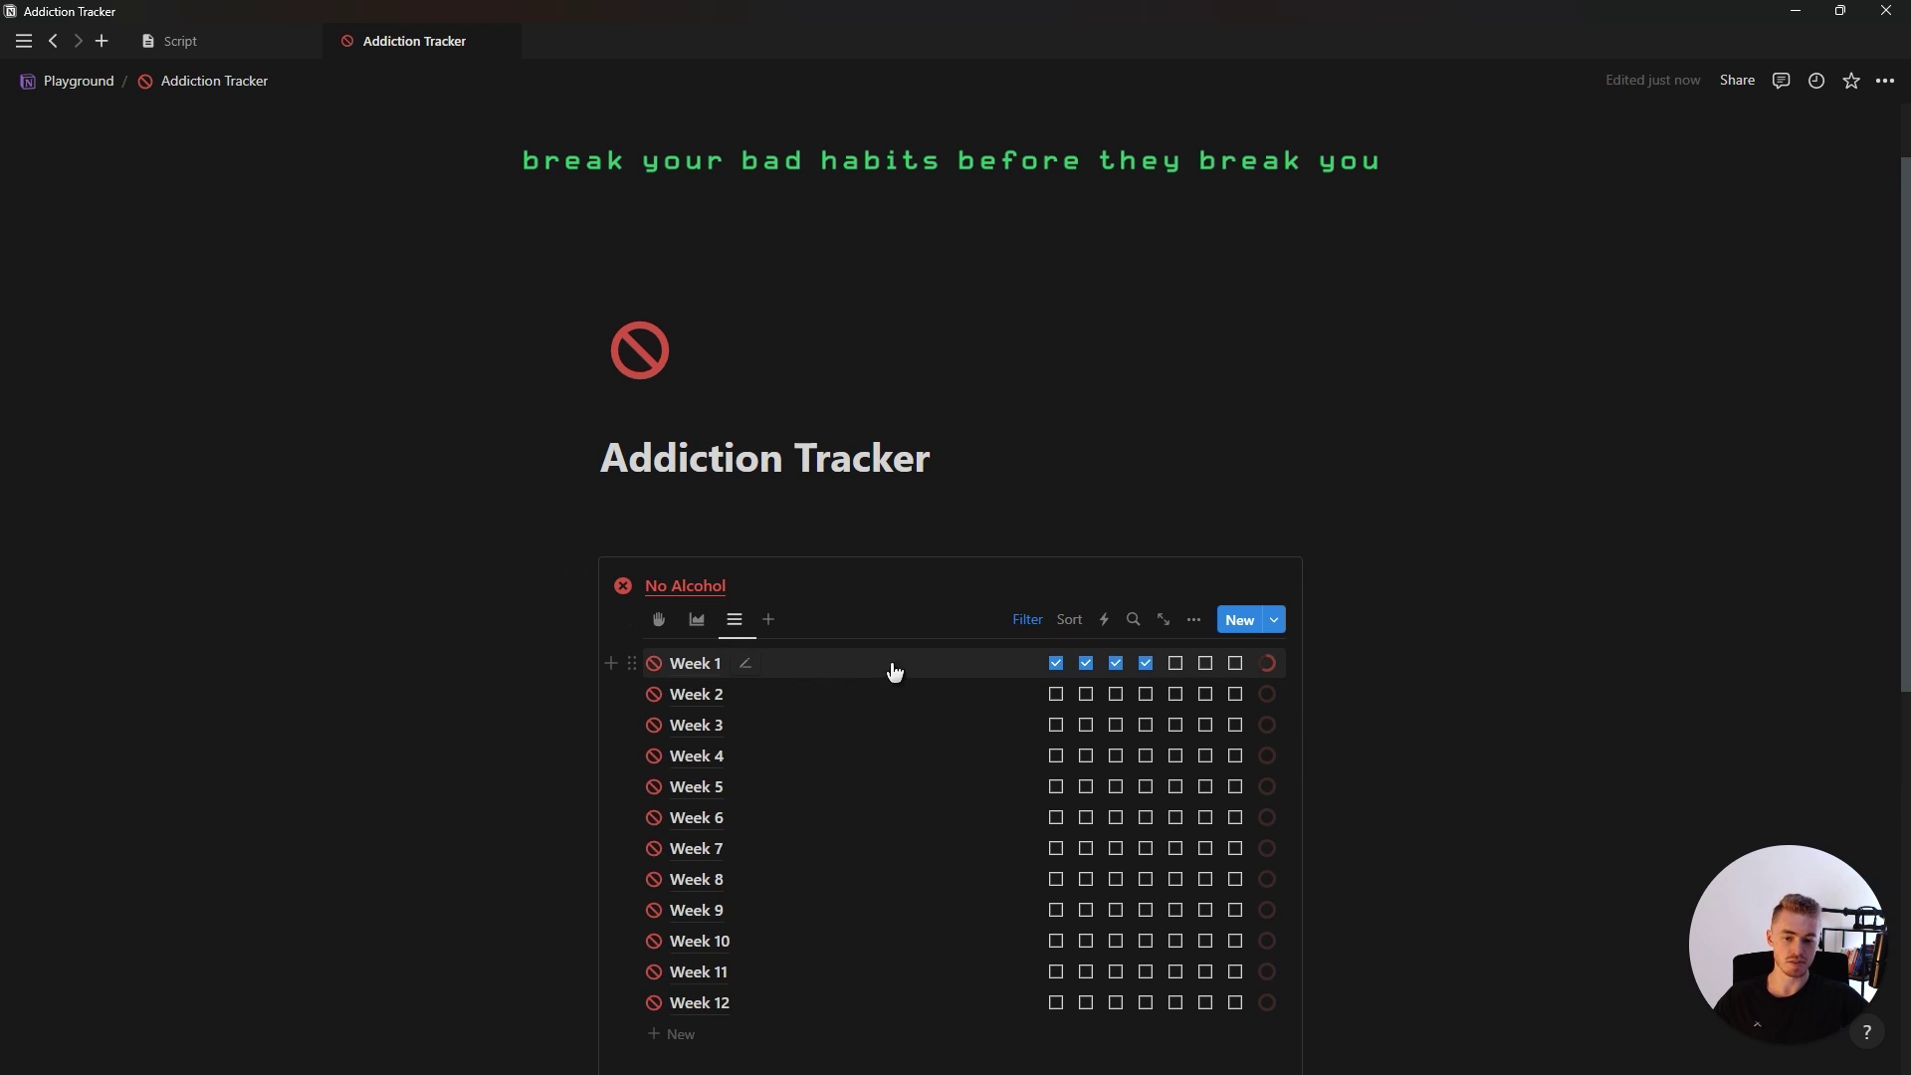
pyautogui.scroll(-2, 888, 597)
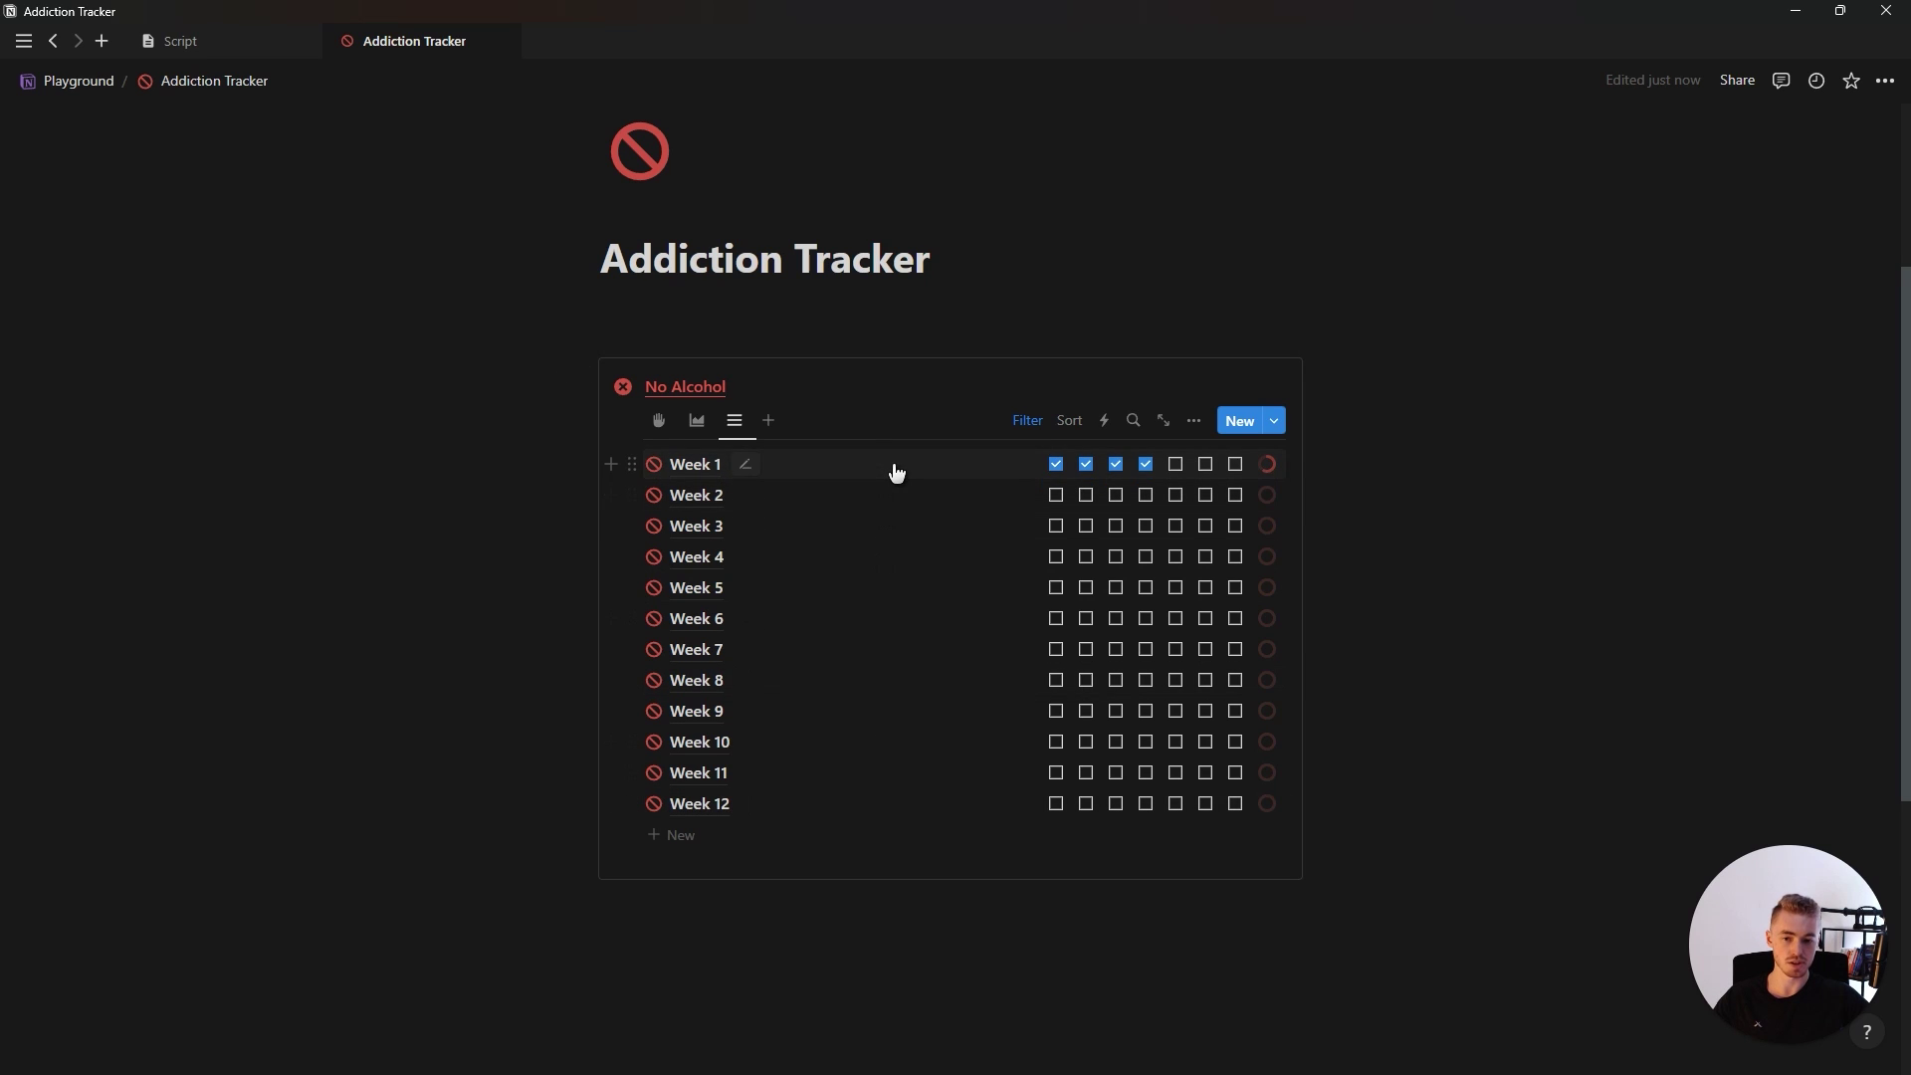
pyautogui.click(896, 466)
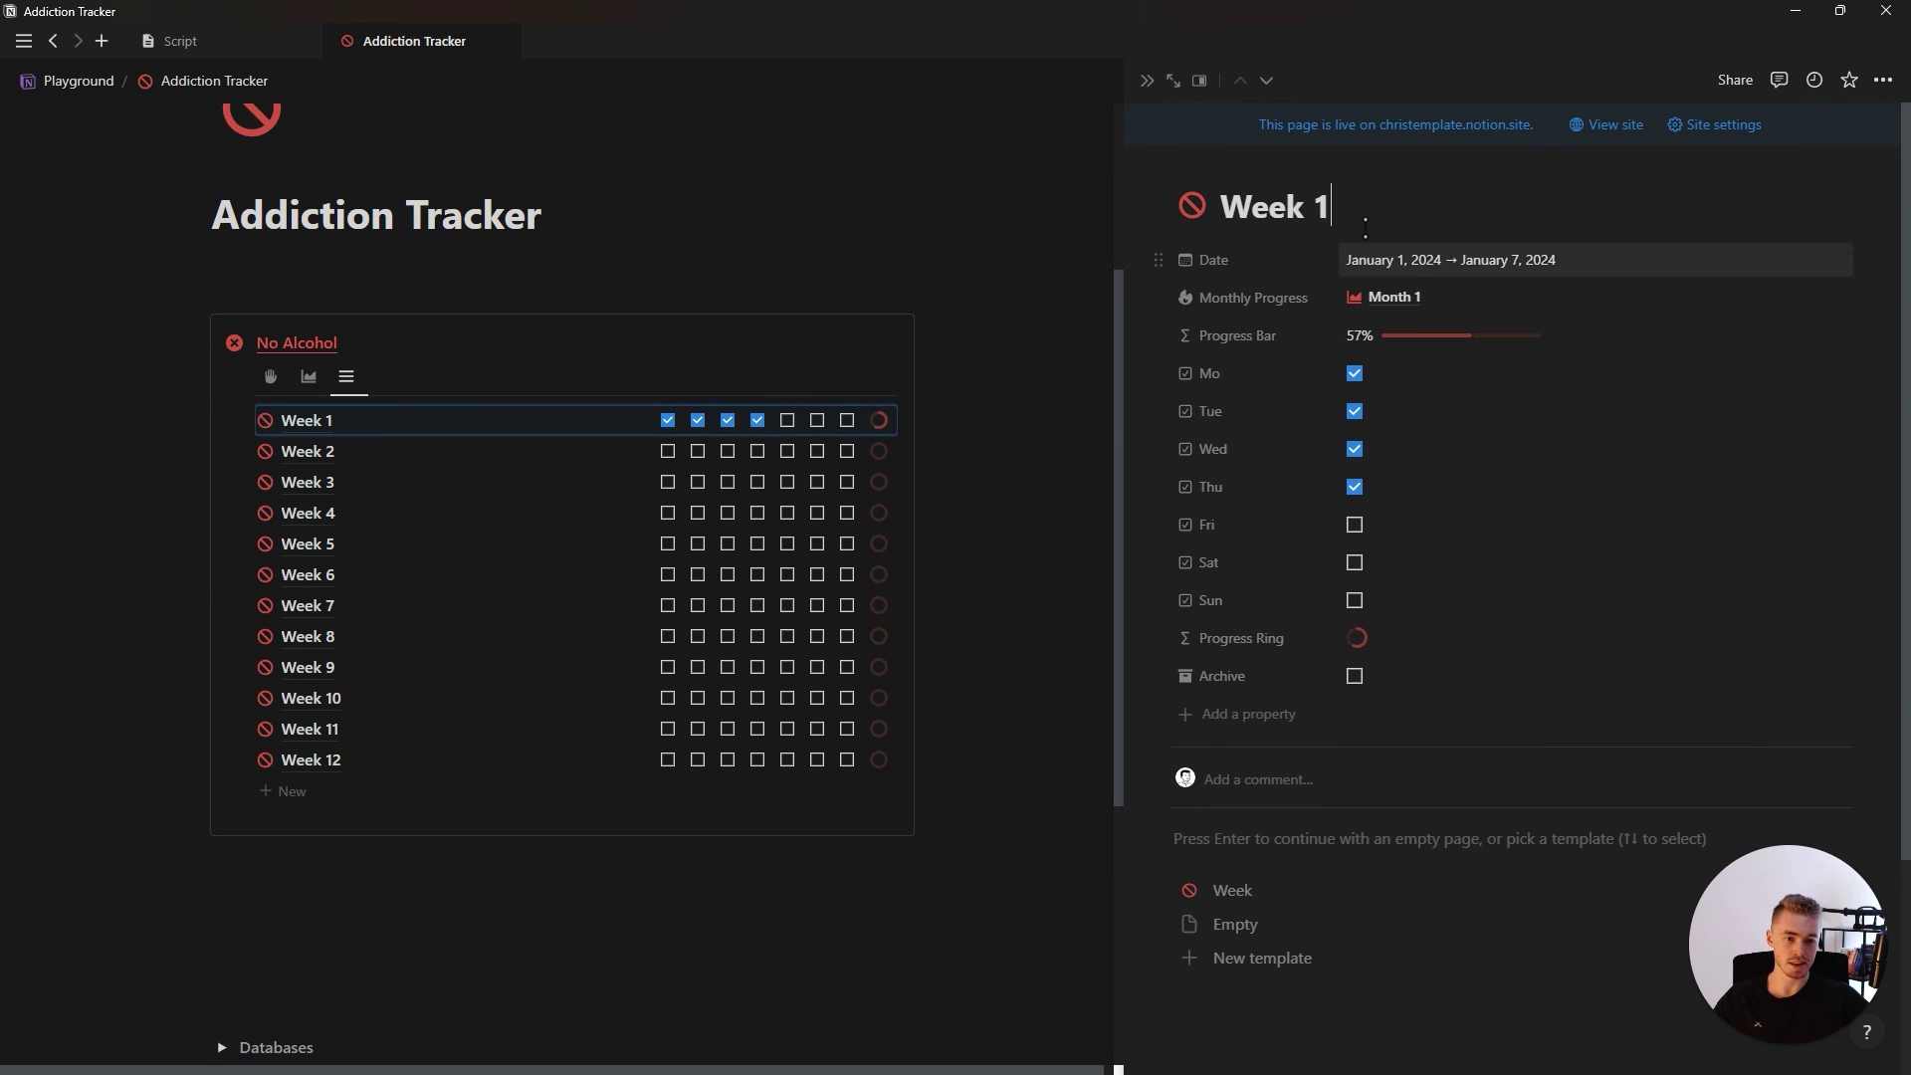
pyautogui.click(1147, 79)
pyautogui.click(660, 420)
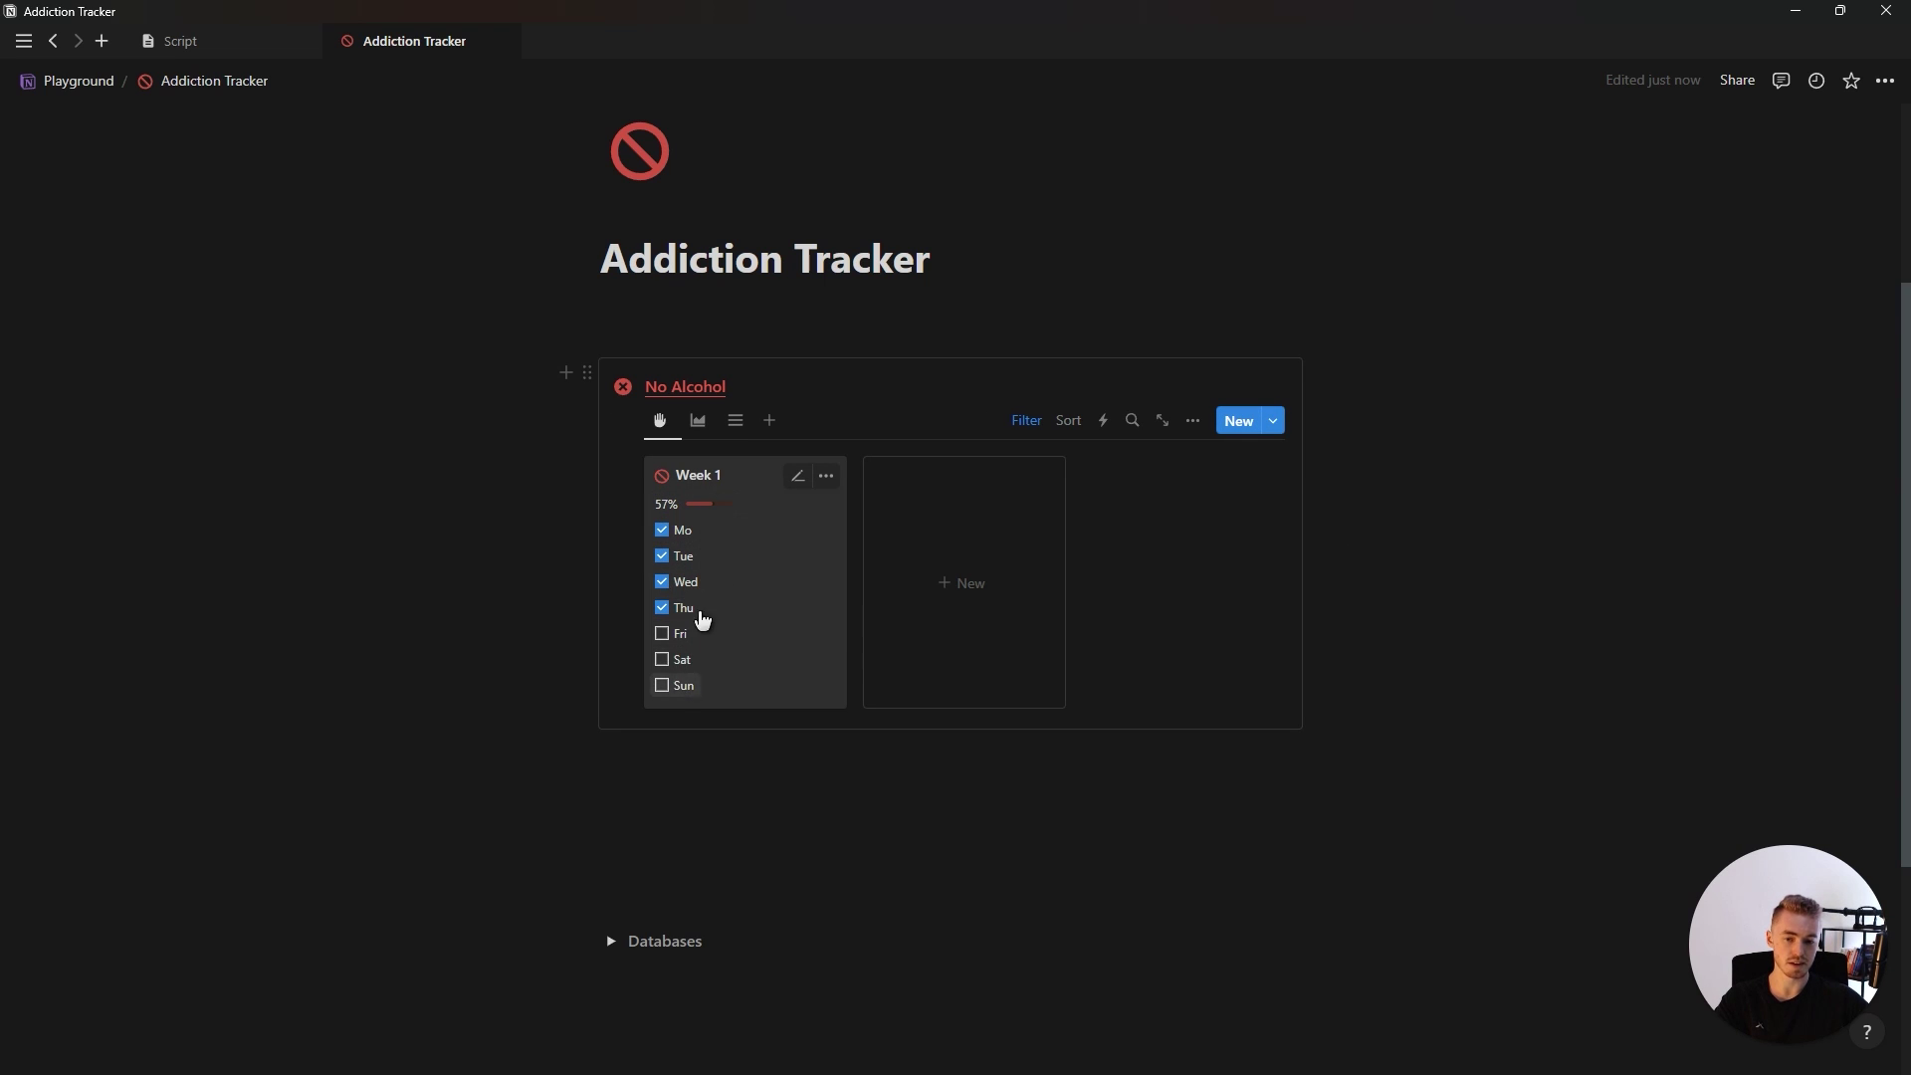
pyautogui.click(736, 420)
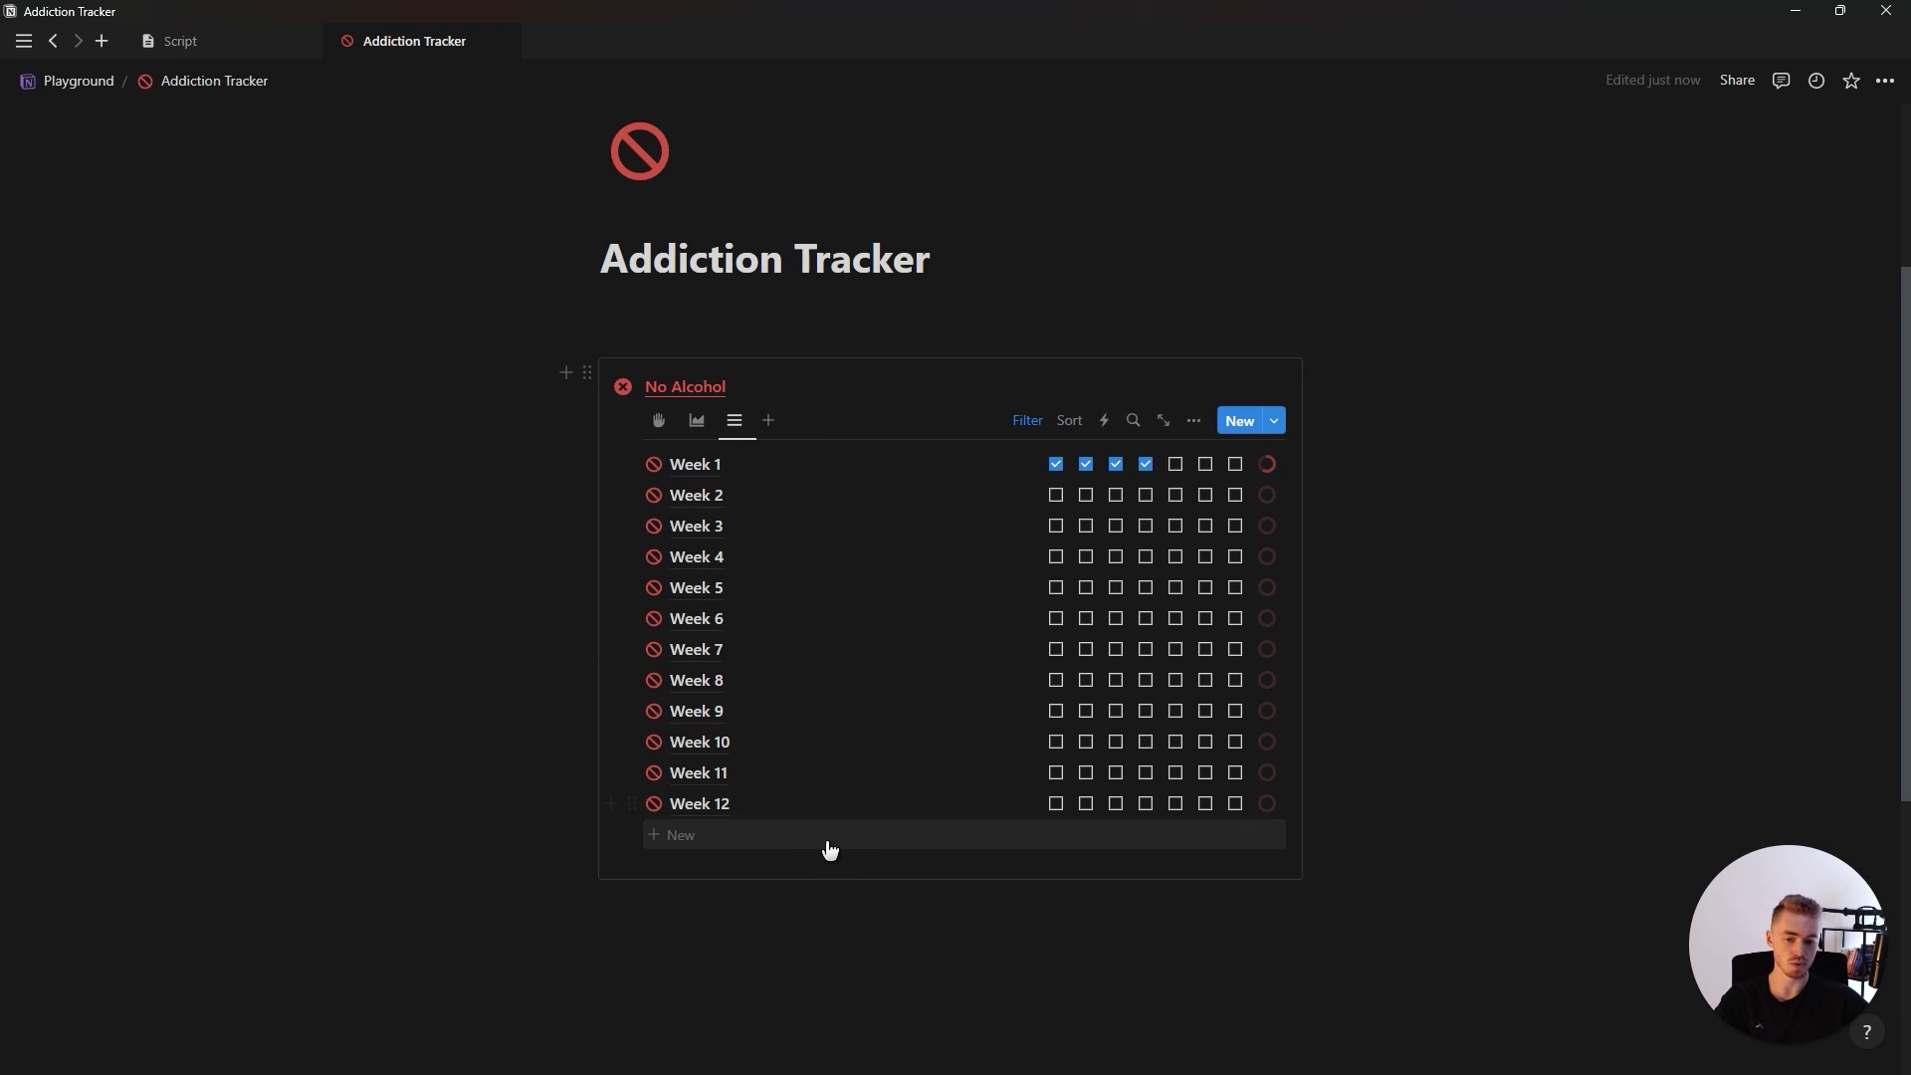
pyautogui.click(698, 420)
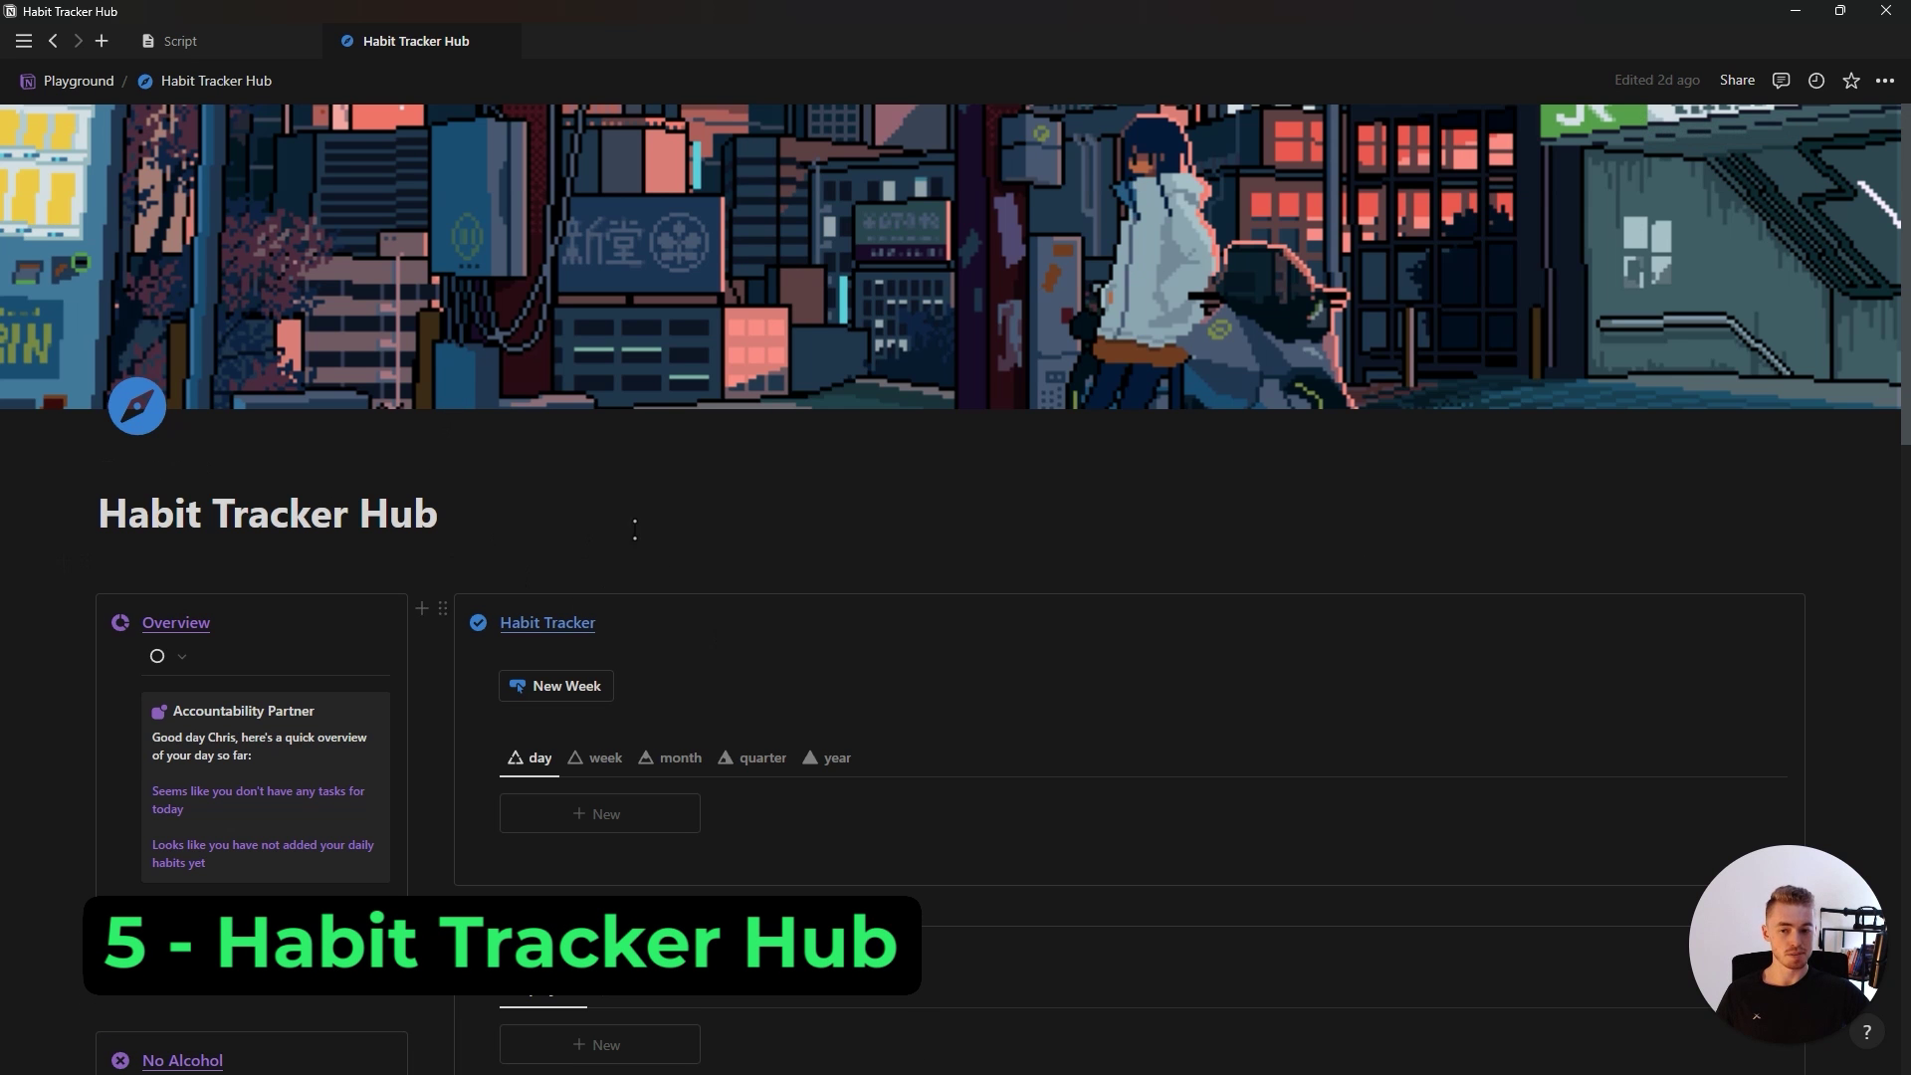
# Step: Scroll through the Hub, generate a new Monday–Sunday week, and open Friday's day page
pyautogui.scroll(-3, 635, 529)
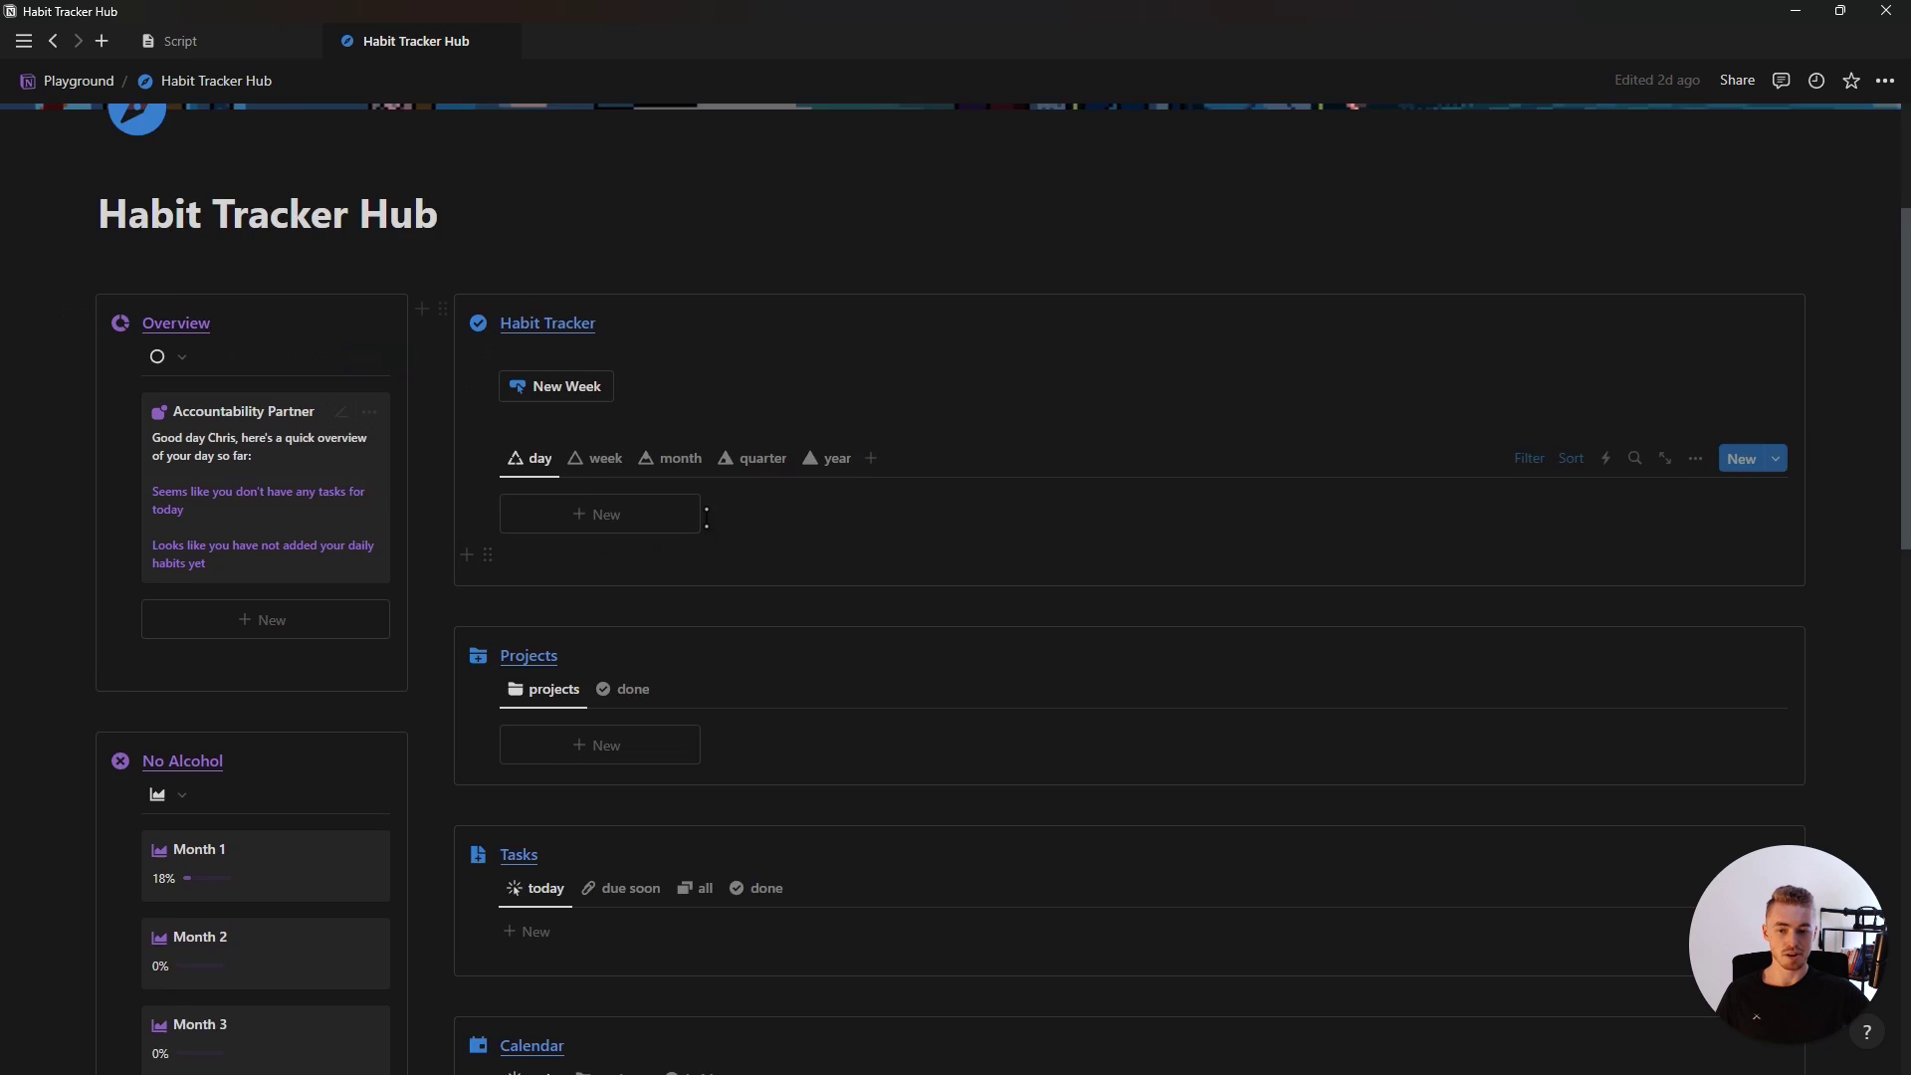
pyautogui.scroll(-10, 627, 492)
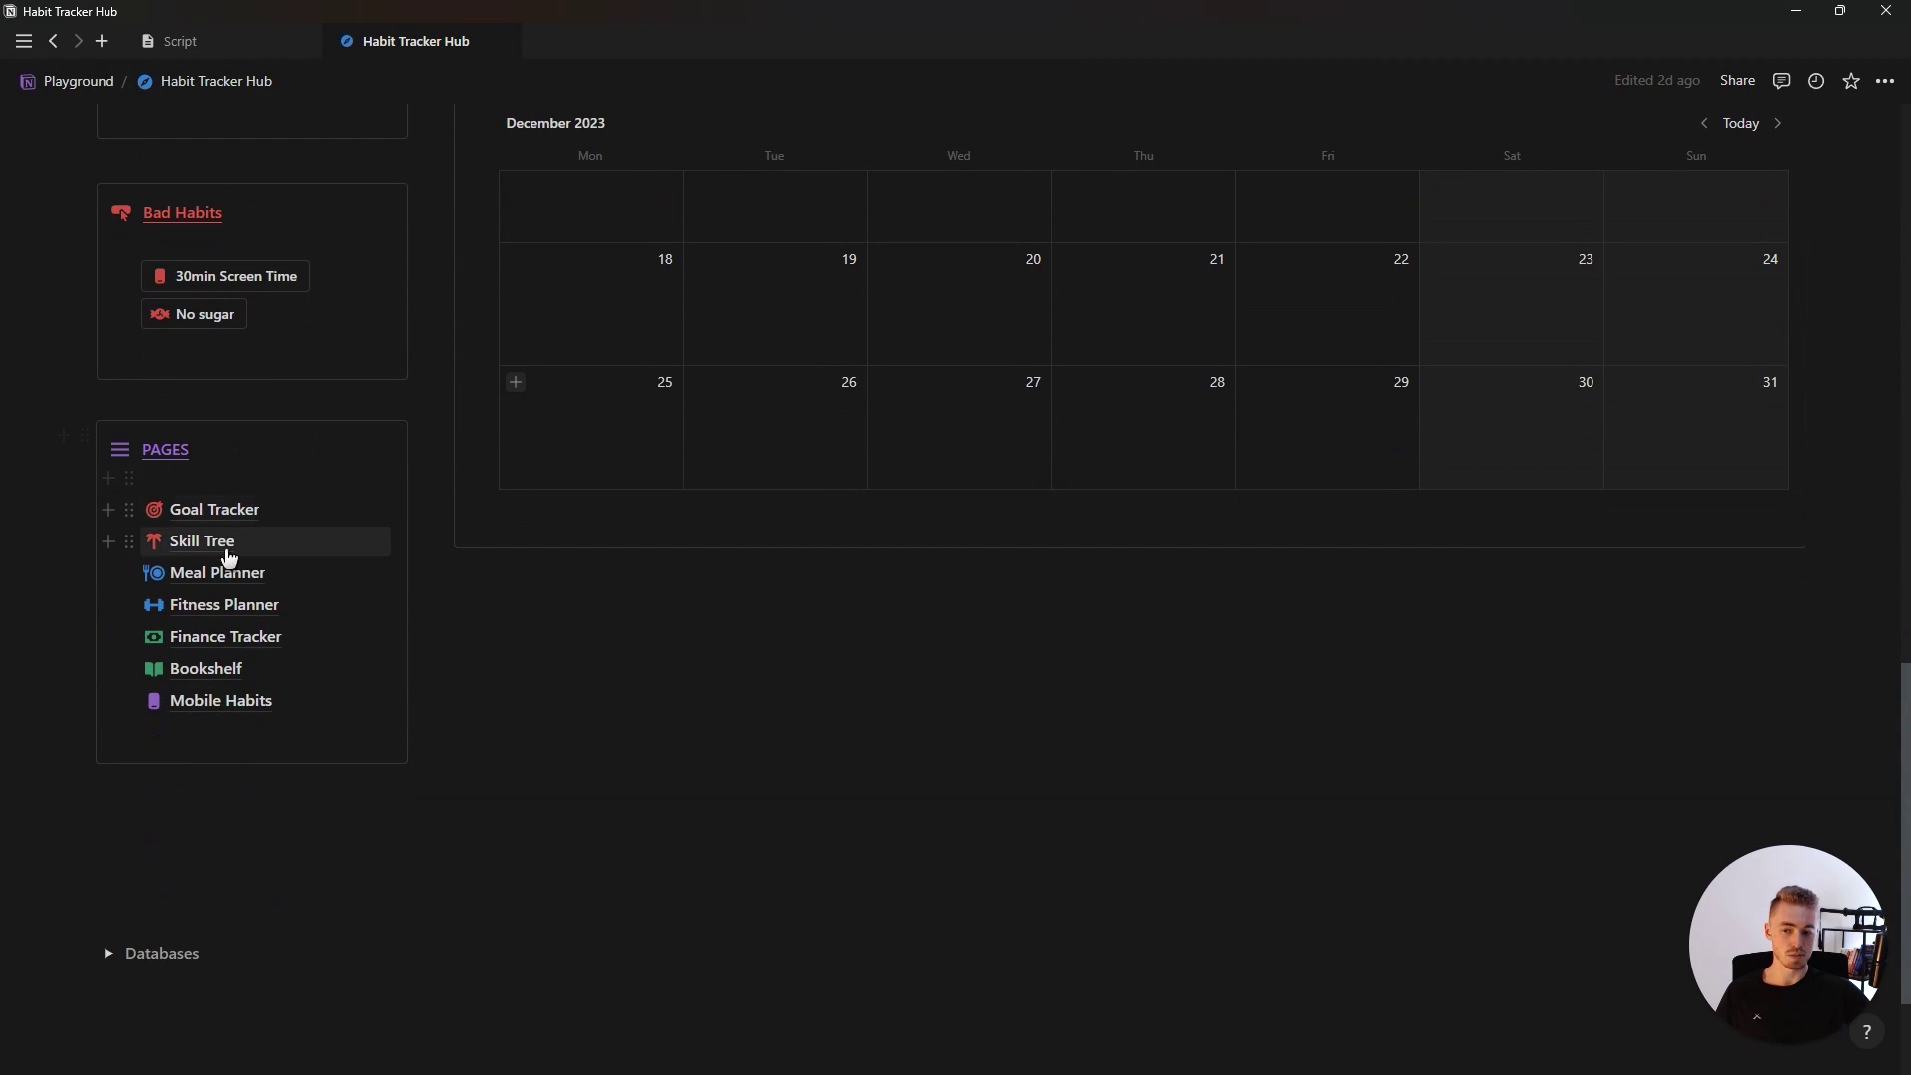
pyautogui.scroll(8, 709, 573)
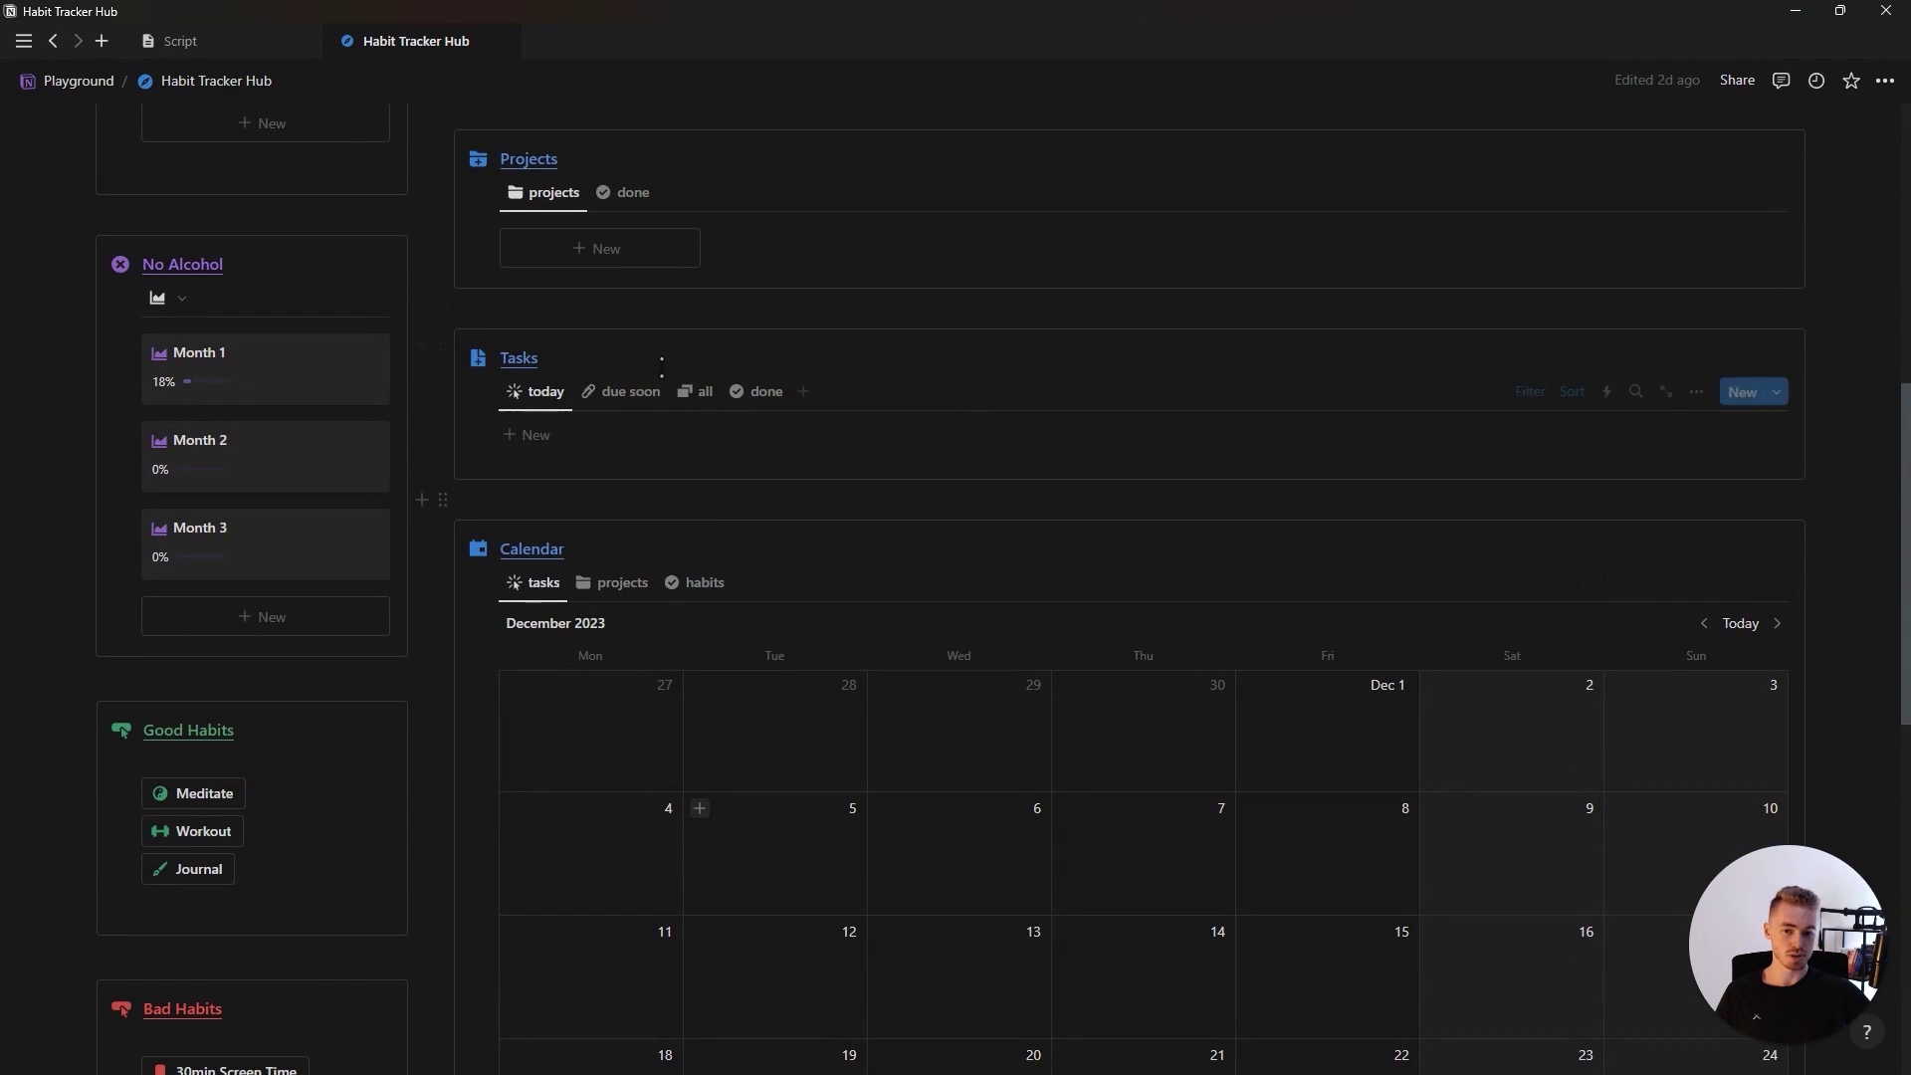
pyautogui.scroll(8, 661, 367)
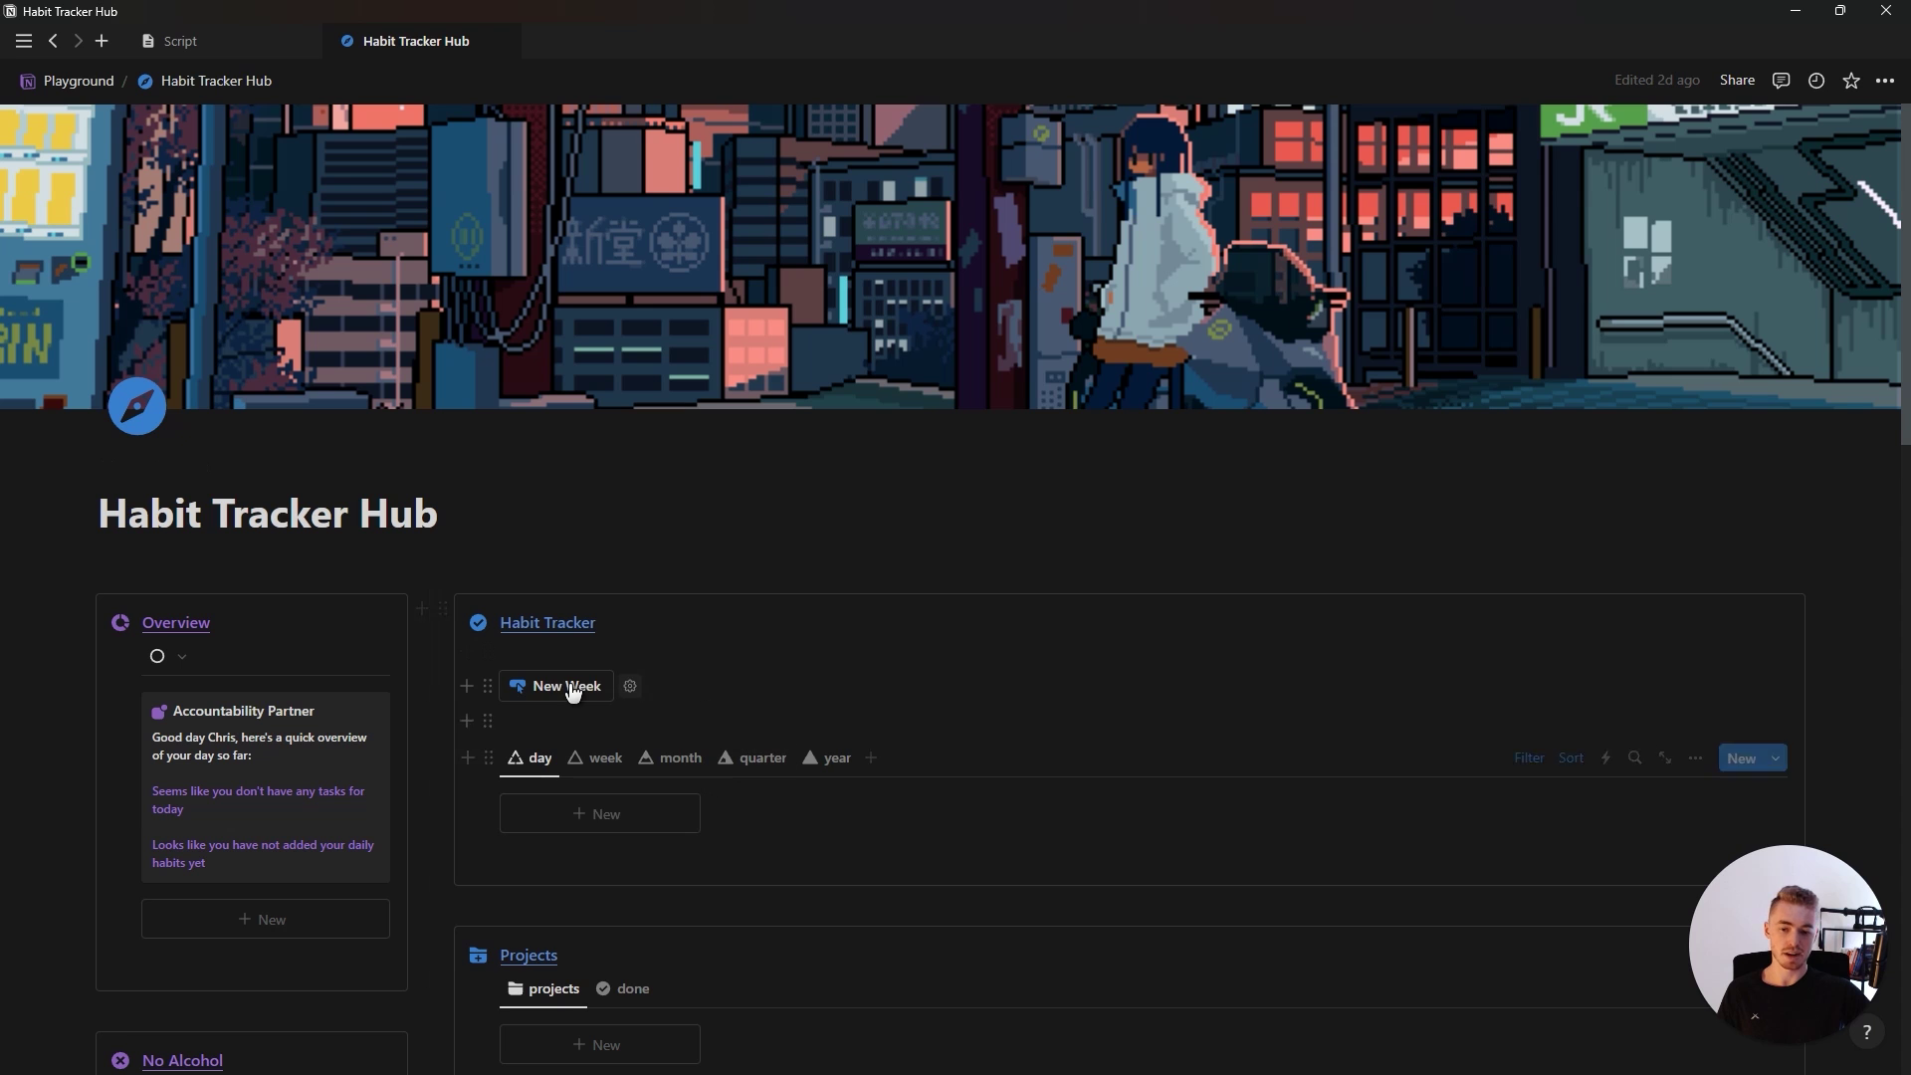
pyautogui.click(573, 689)
pyautogui.scroll(-3, 1723, 708)
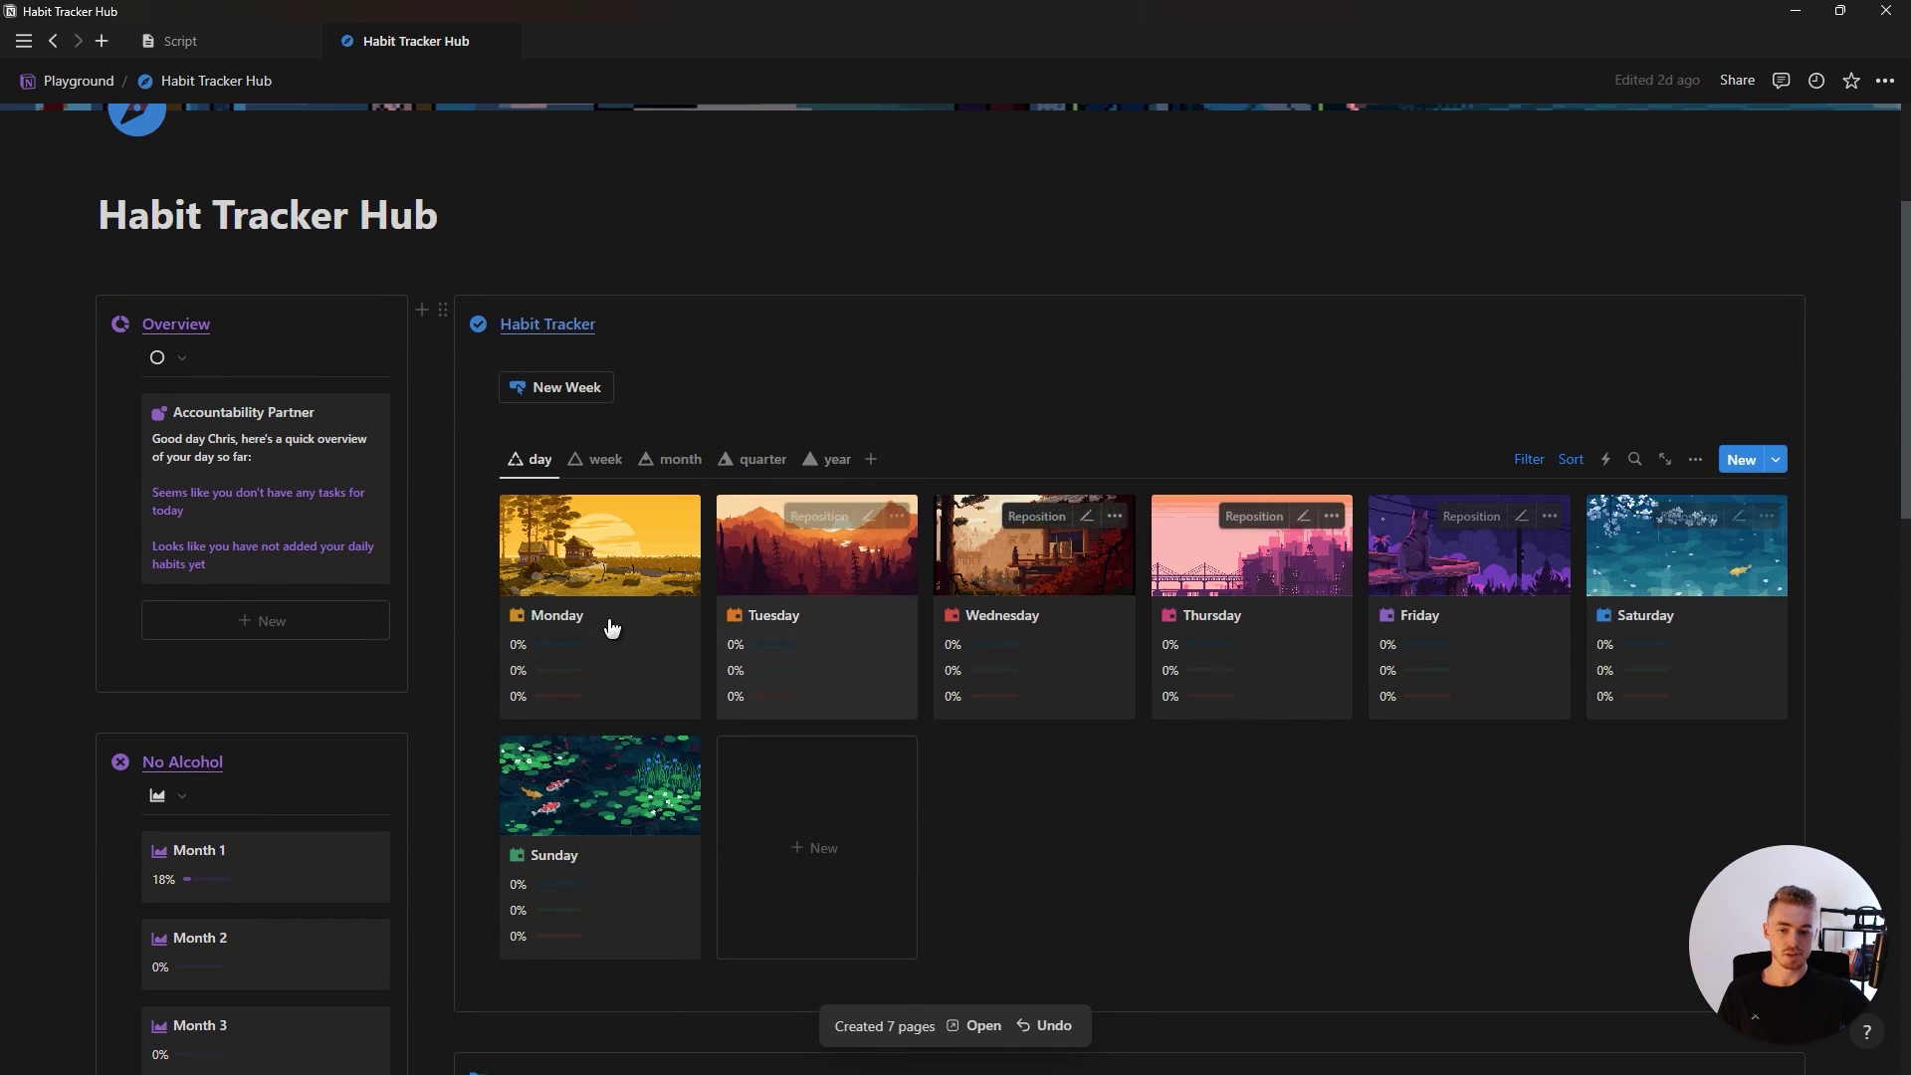
pyautogui.click(1523, 598)
# Step: Date Friday's page January 6, 2024, link it to Week 1, and add its bad habits
pyautogui.scroll(-2, 1322, 582)
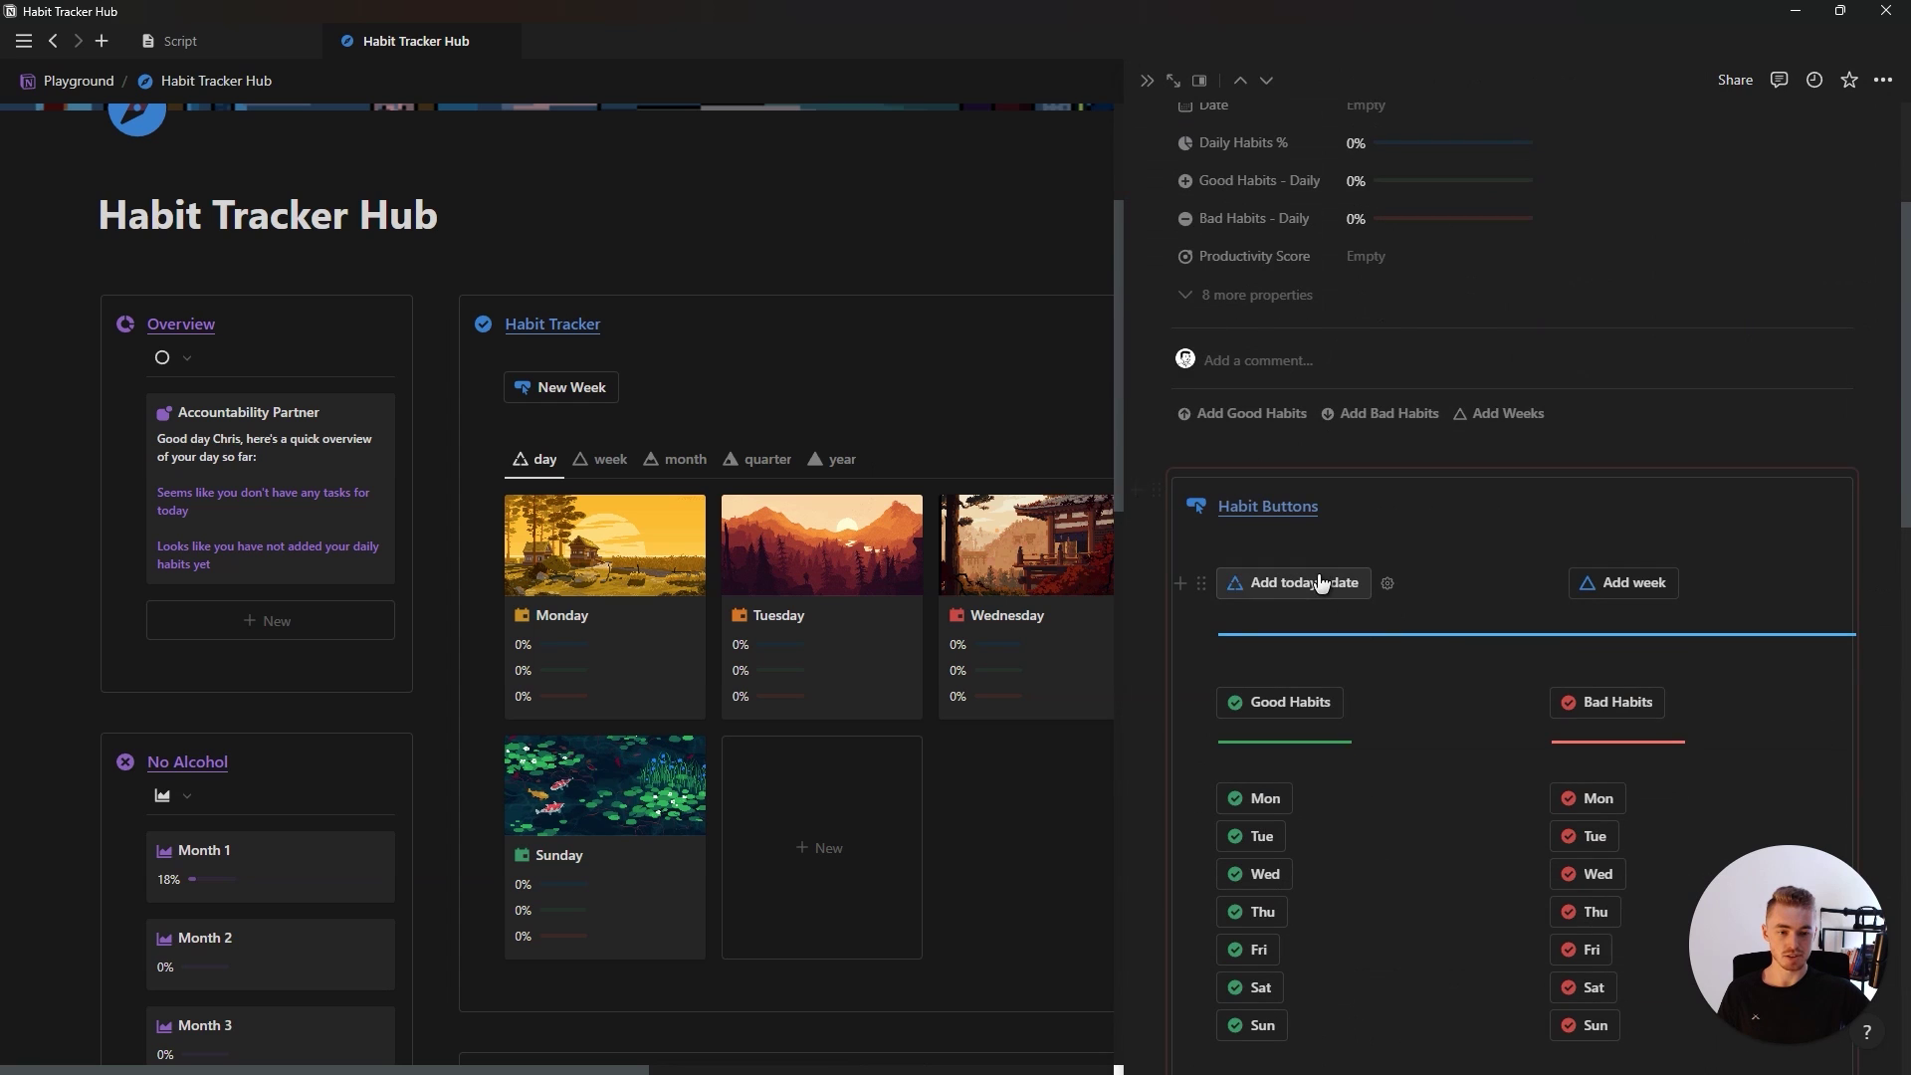
pyautogui.click(1321, 582)
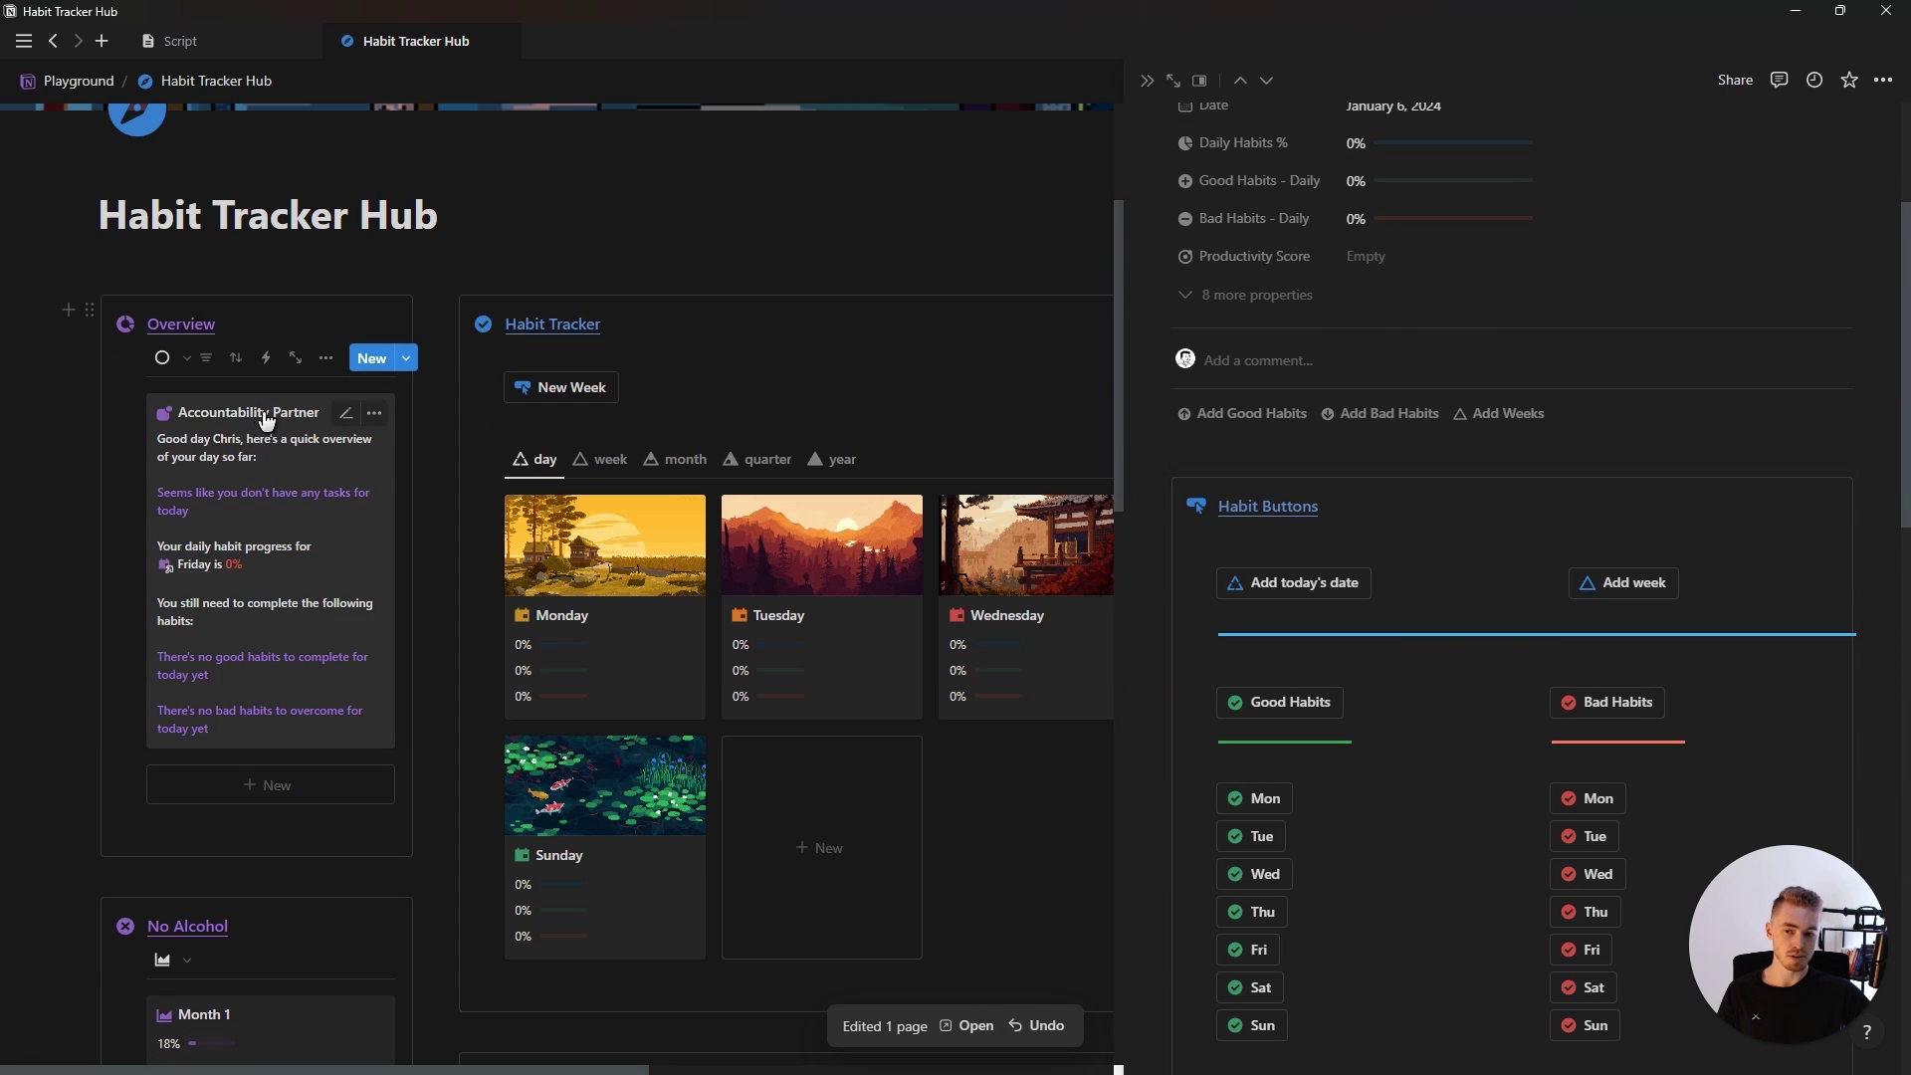
pyautogui.click(1628, 582)
pyautogui.scroll(-1, 1443, 595)
pyautogui.scroll(-1, 1443, 596)
pyautogui.click(1632, 645)
pyautogui.scroll(5, 1456, 652)
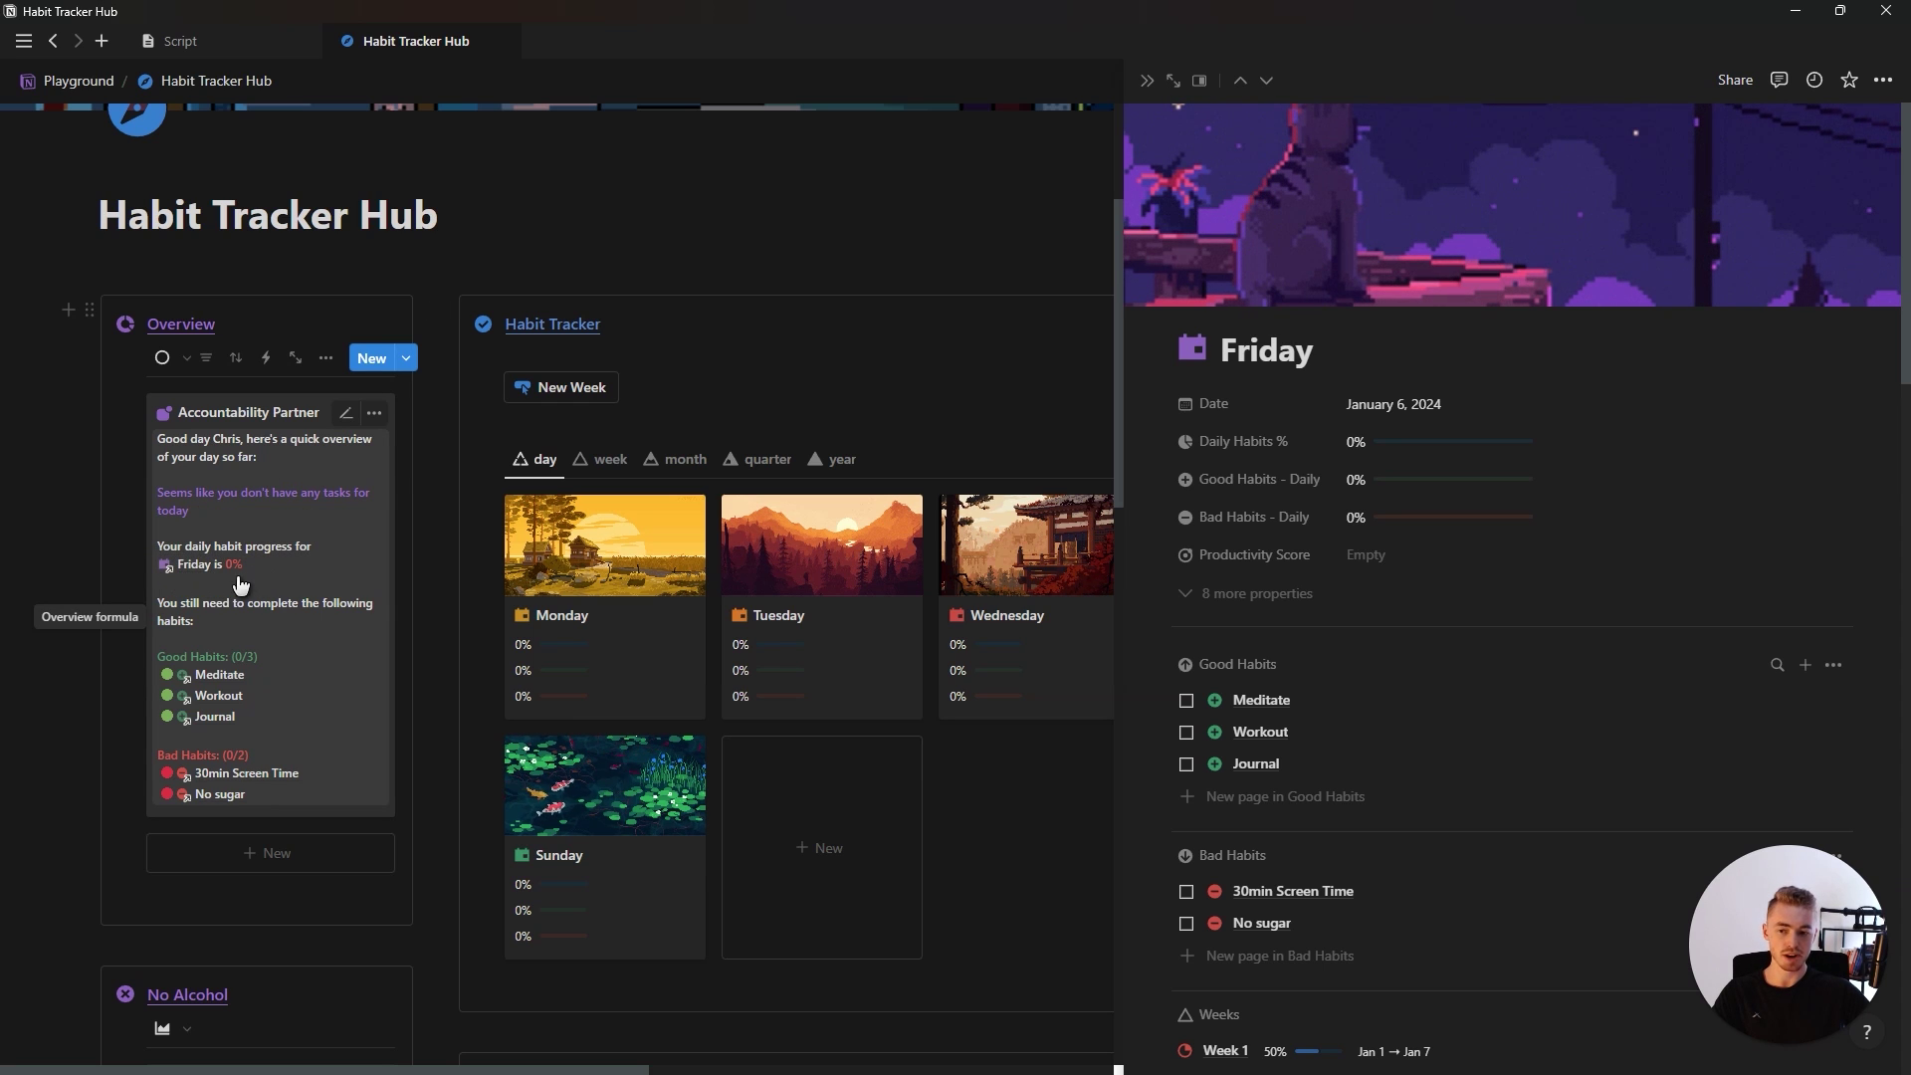
# Step: Tick Meditate, Workout, Journal, 30min Screen Time and No sugar for Friday, reaching 100%
pyautogui.scroll(-1, 269, 579)
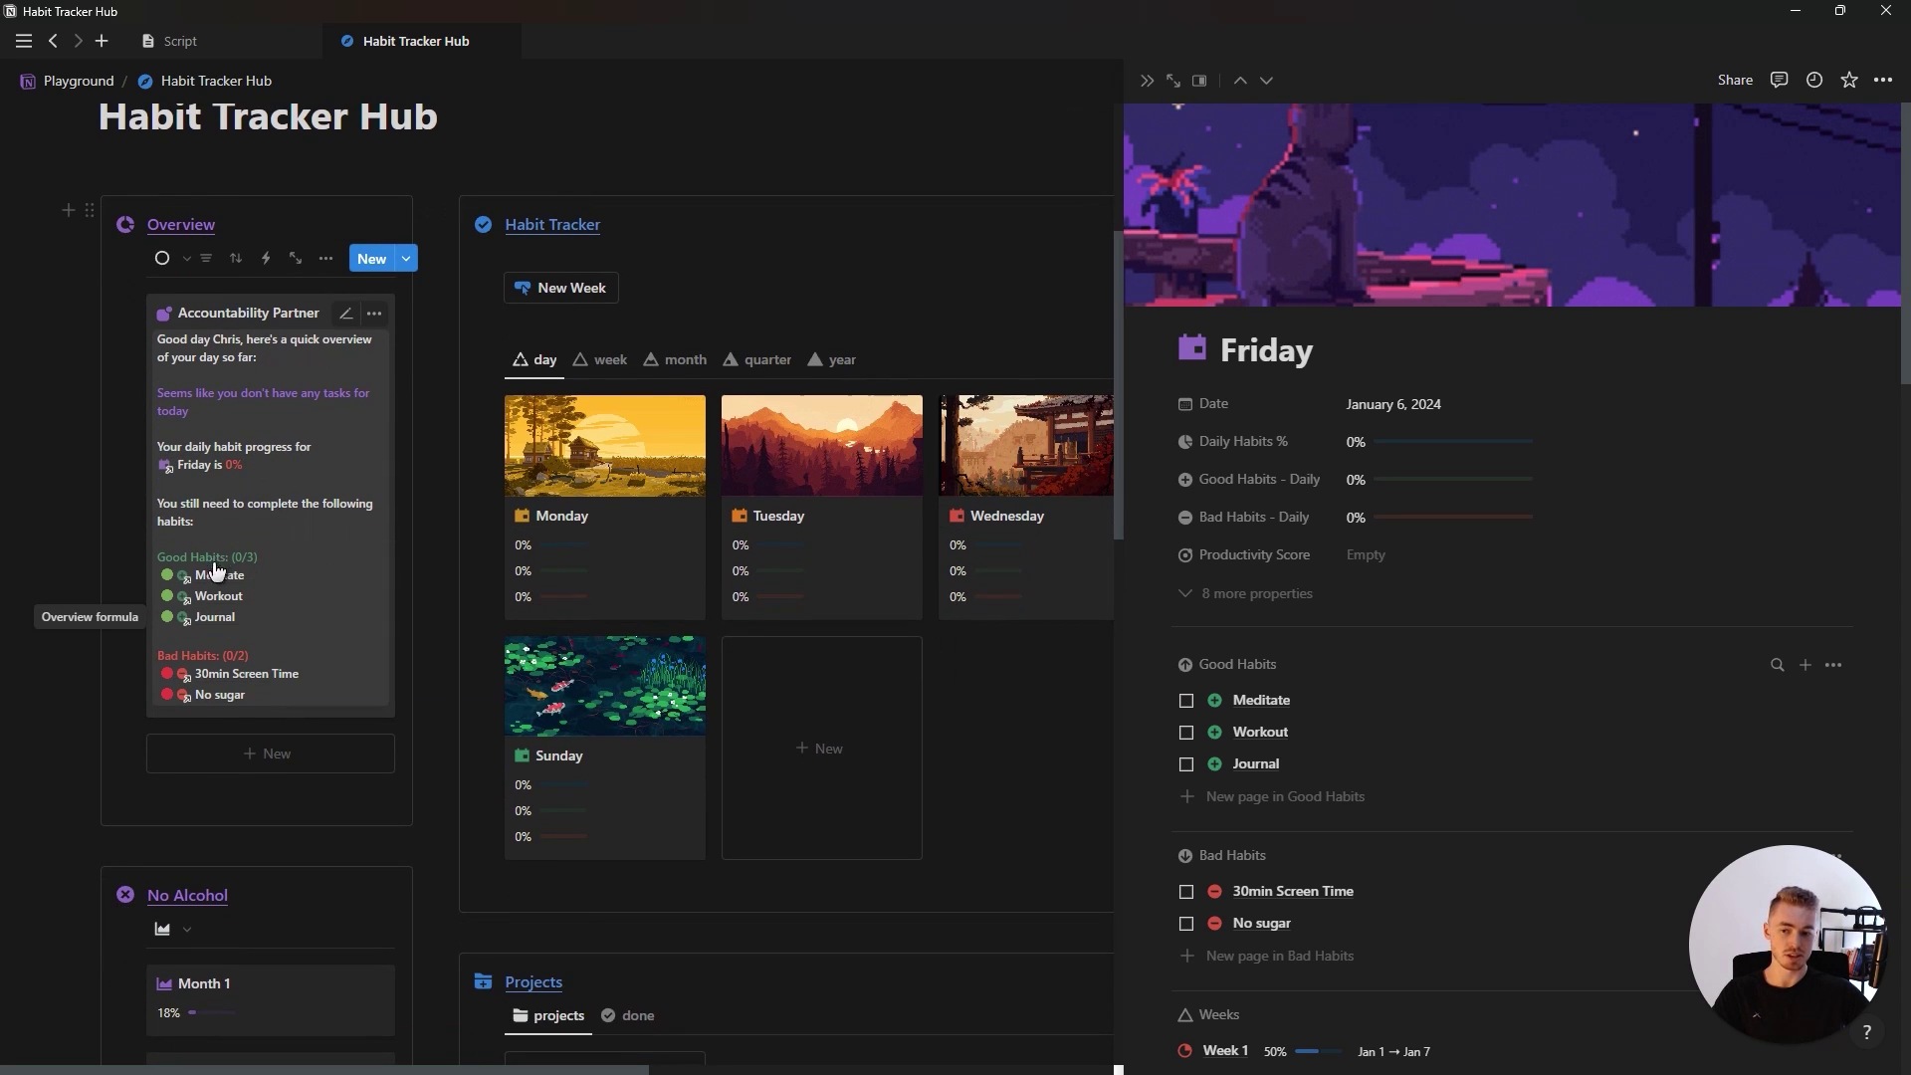
pyautogui.click(1185, 700)
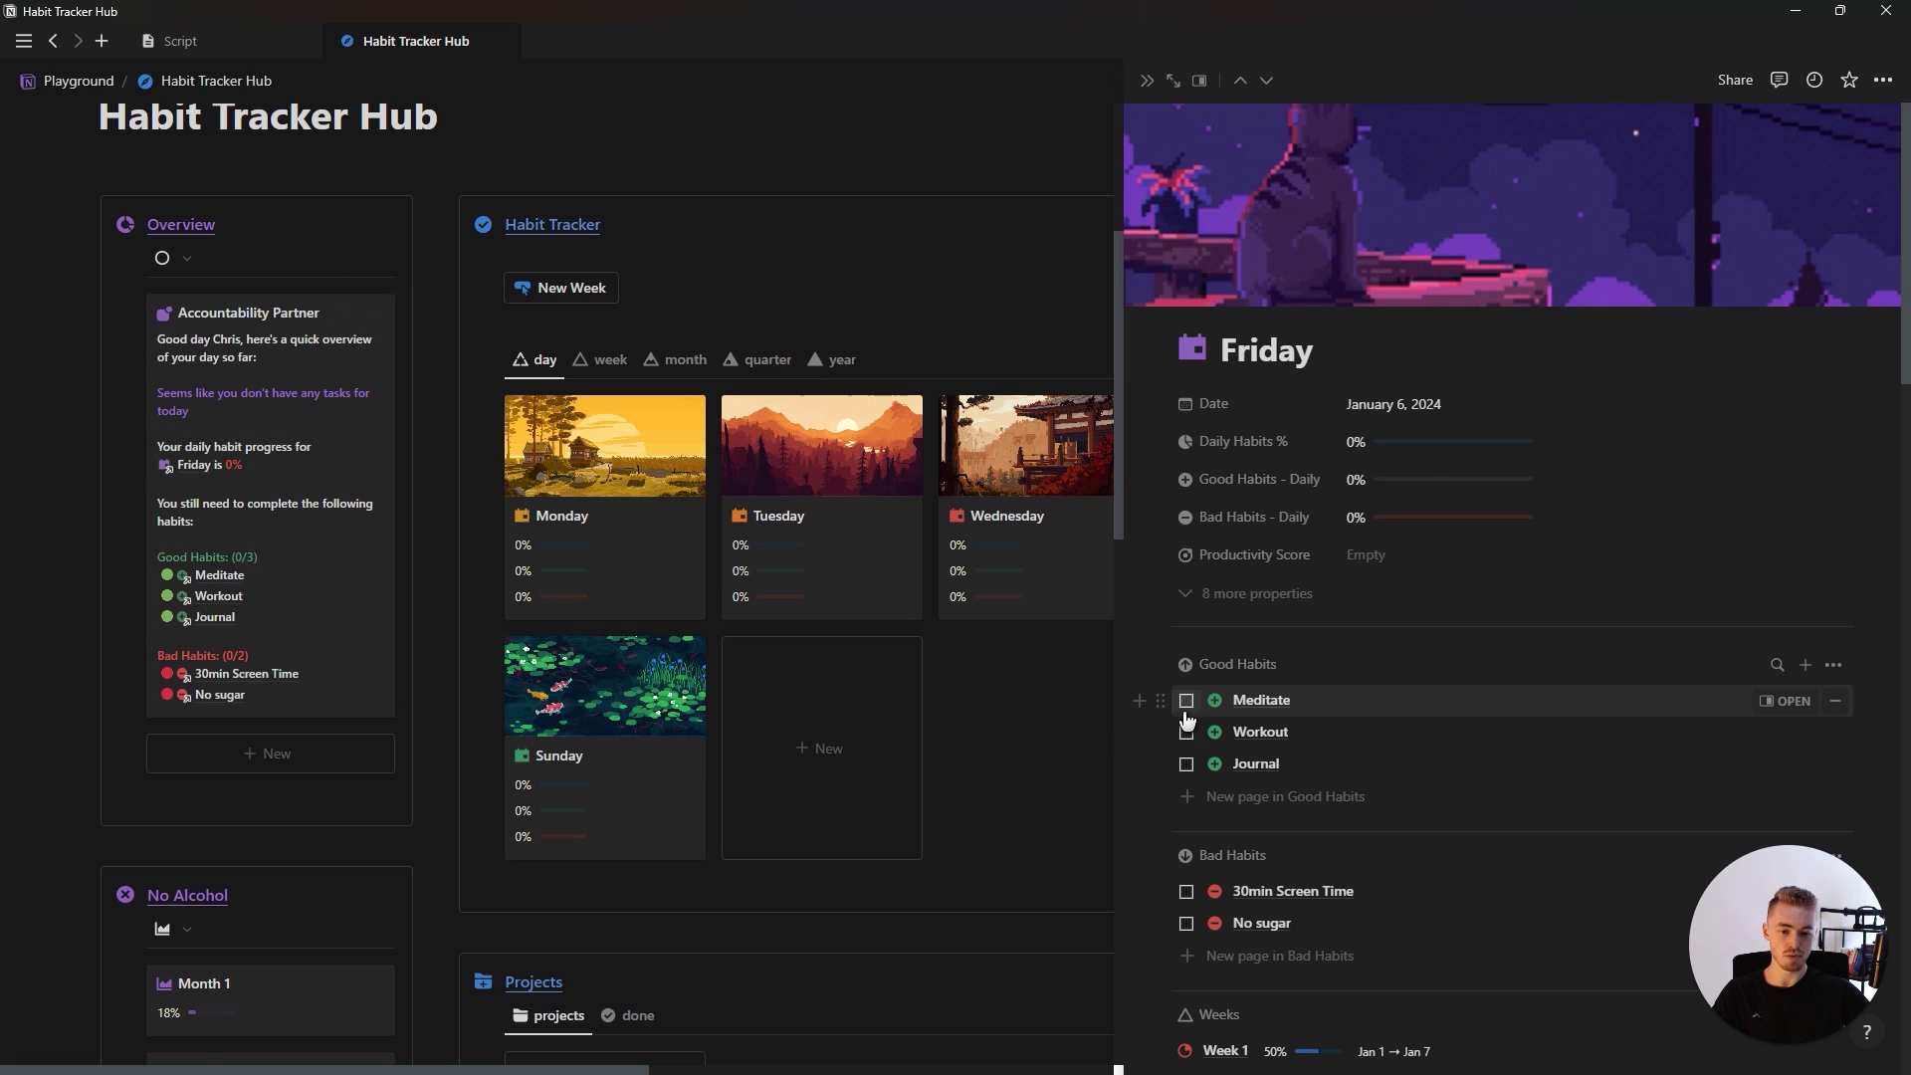
pyautogui.click(1185, 731)
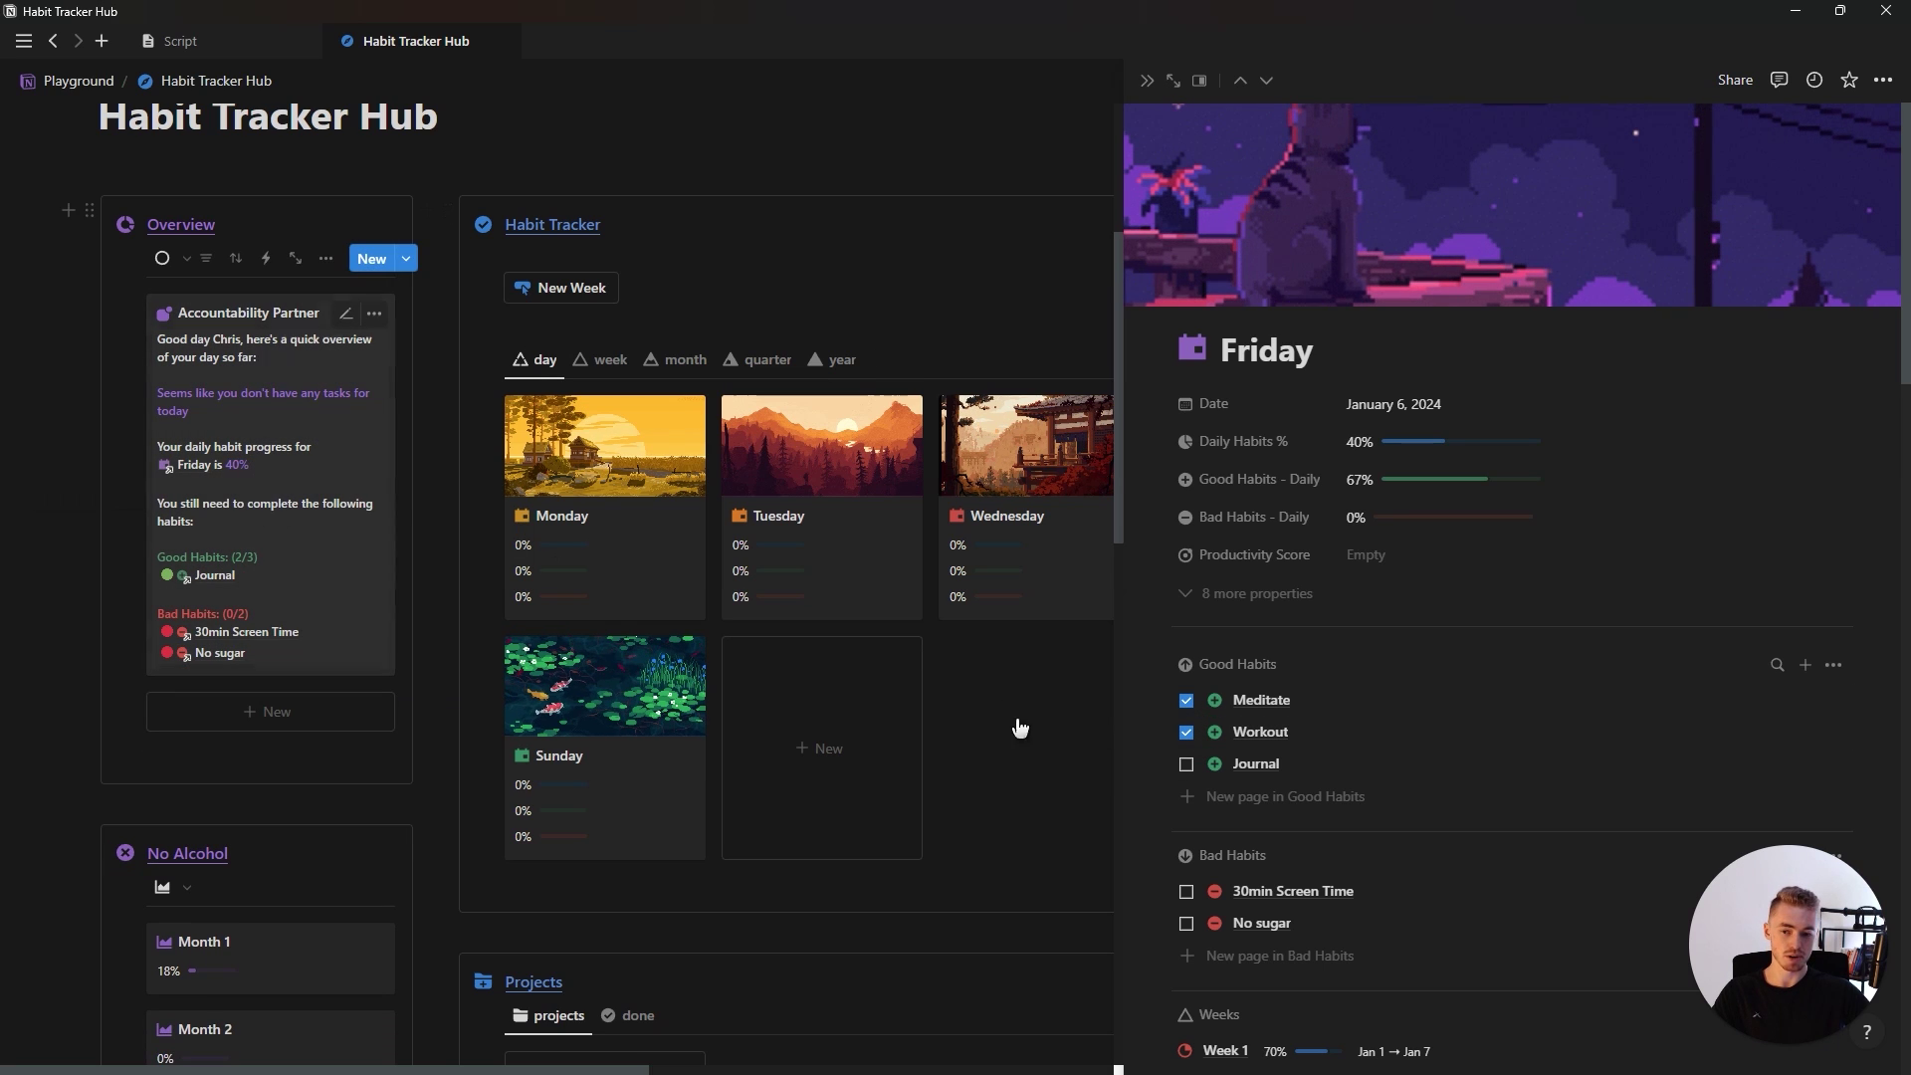
pyautogui.click(1186, 891)
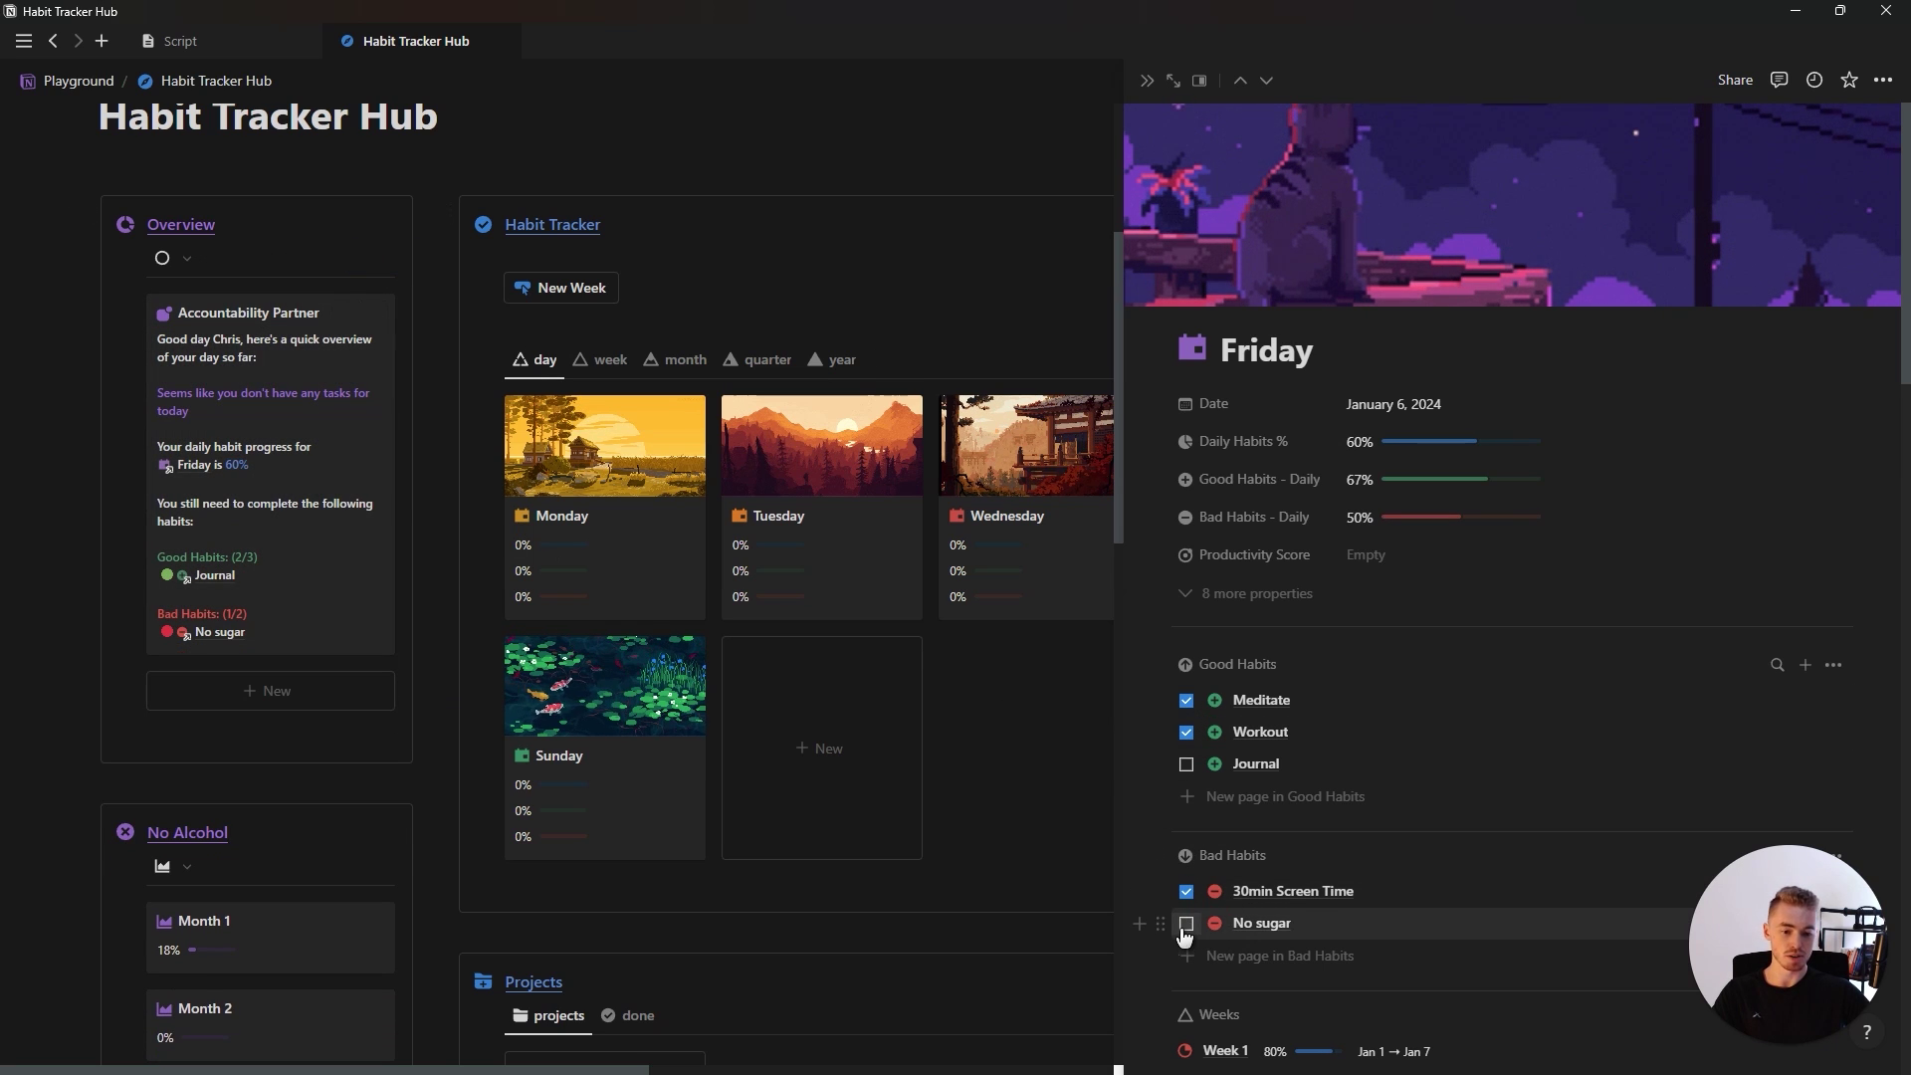
pyautogui.click(1185, 924)
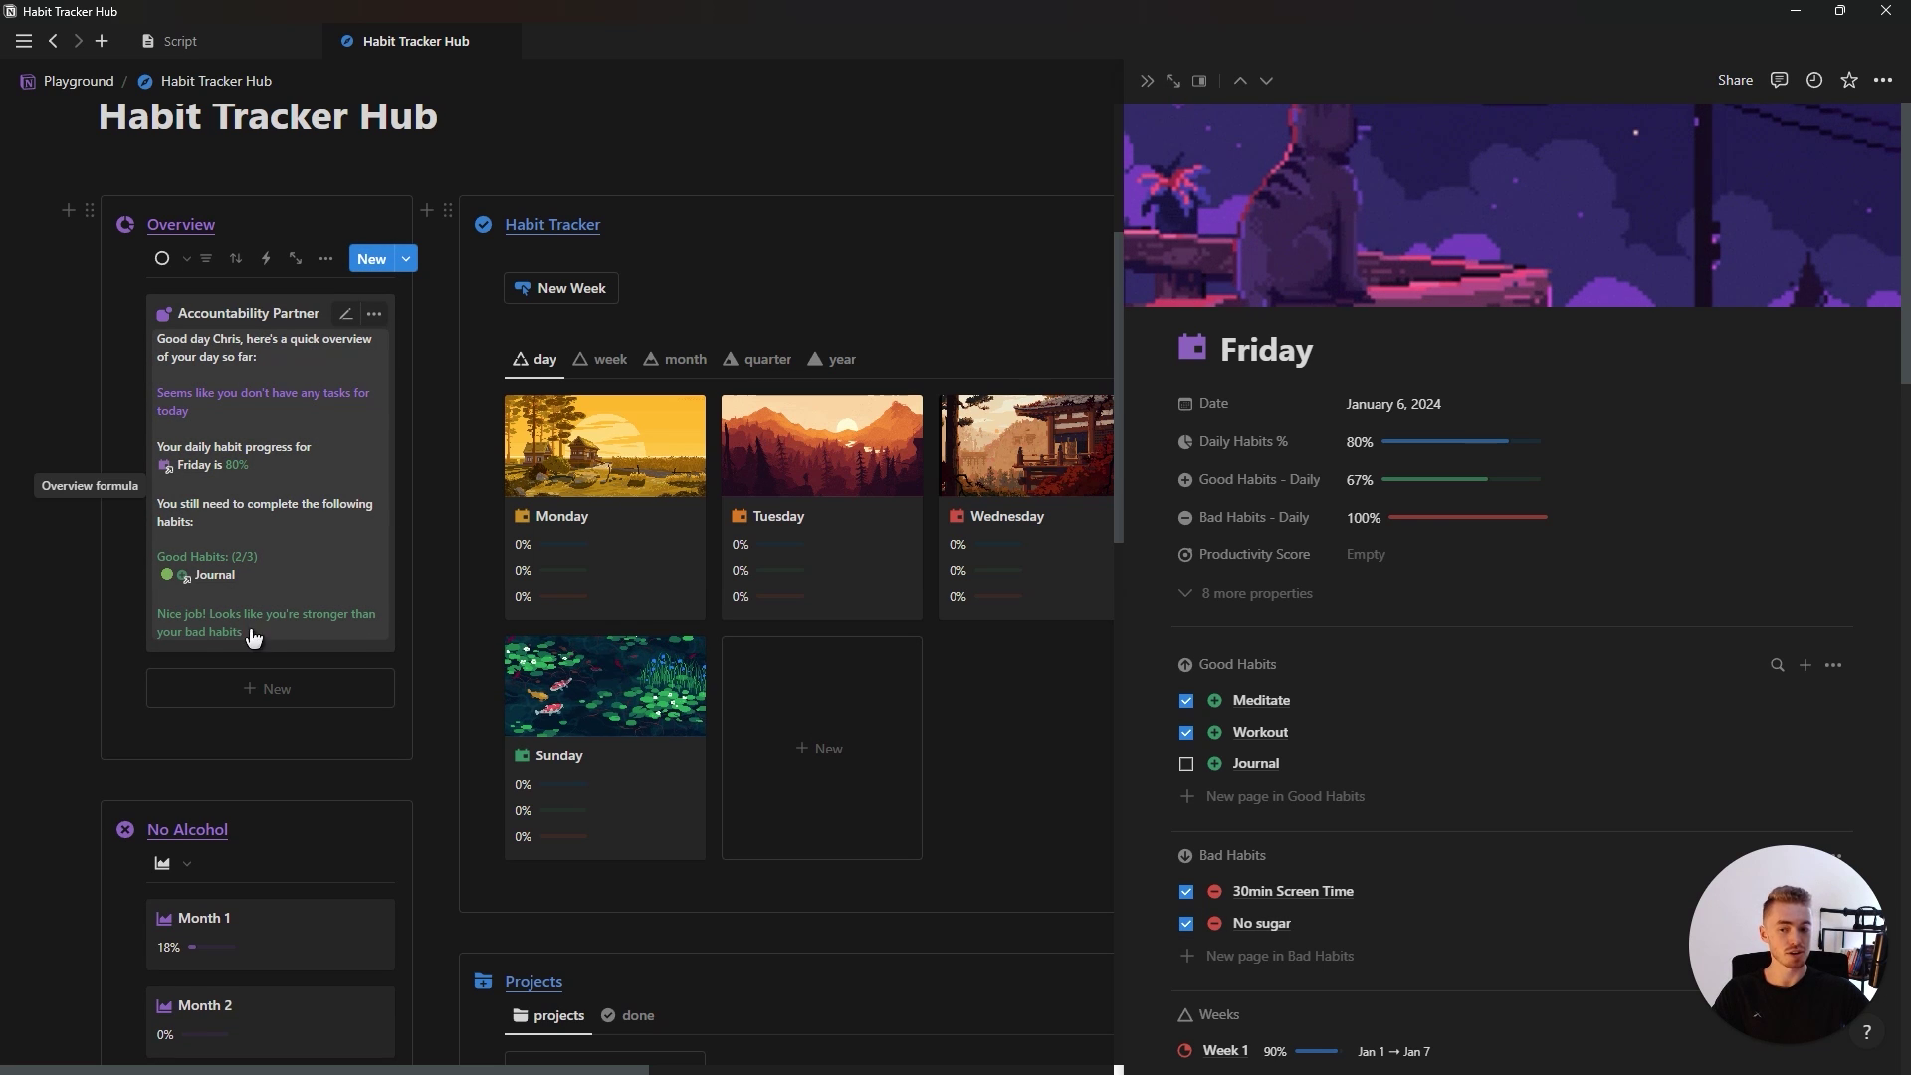
pyautogui.click(1186, 924)
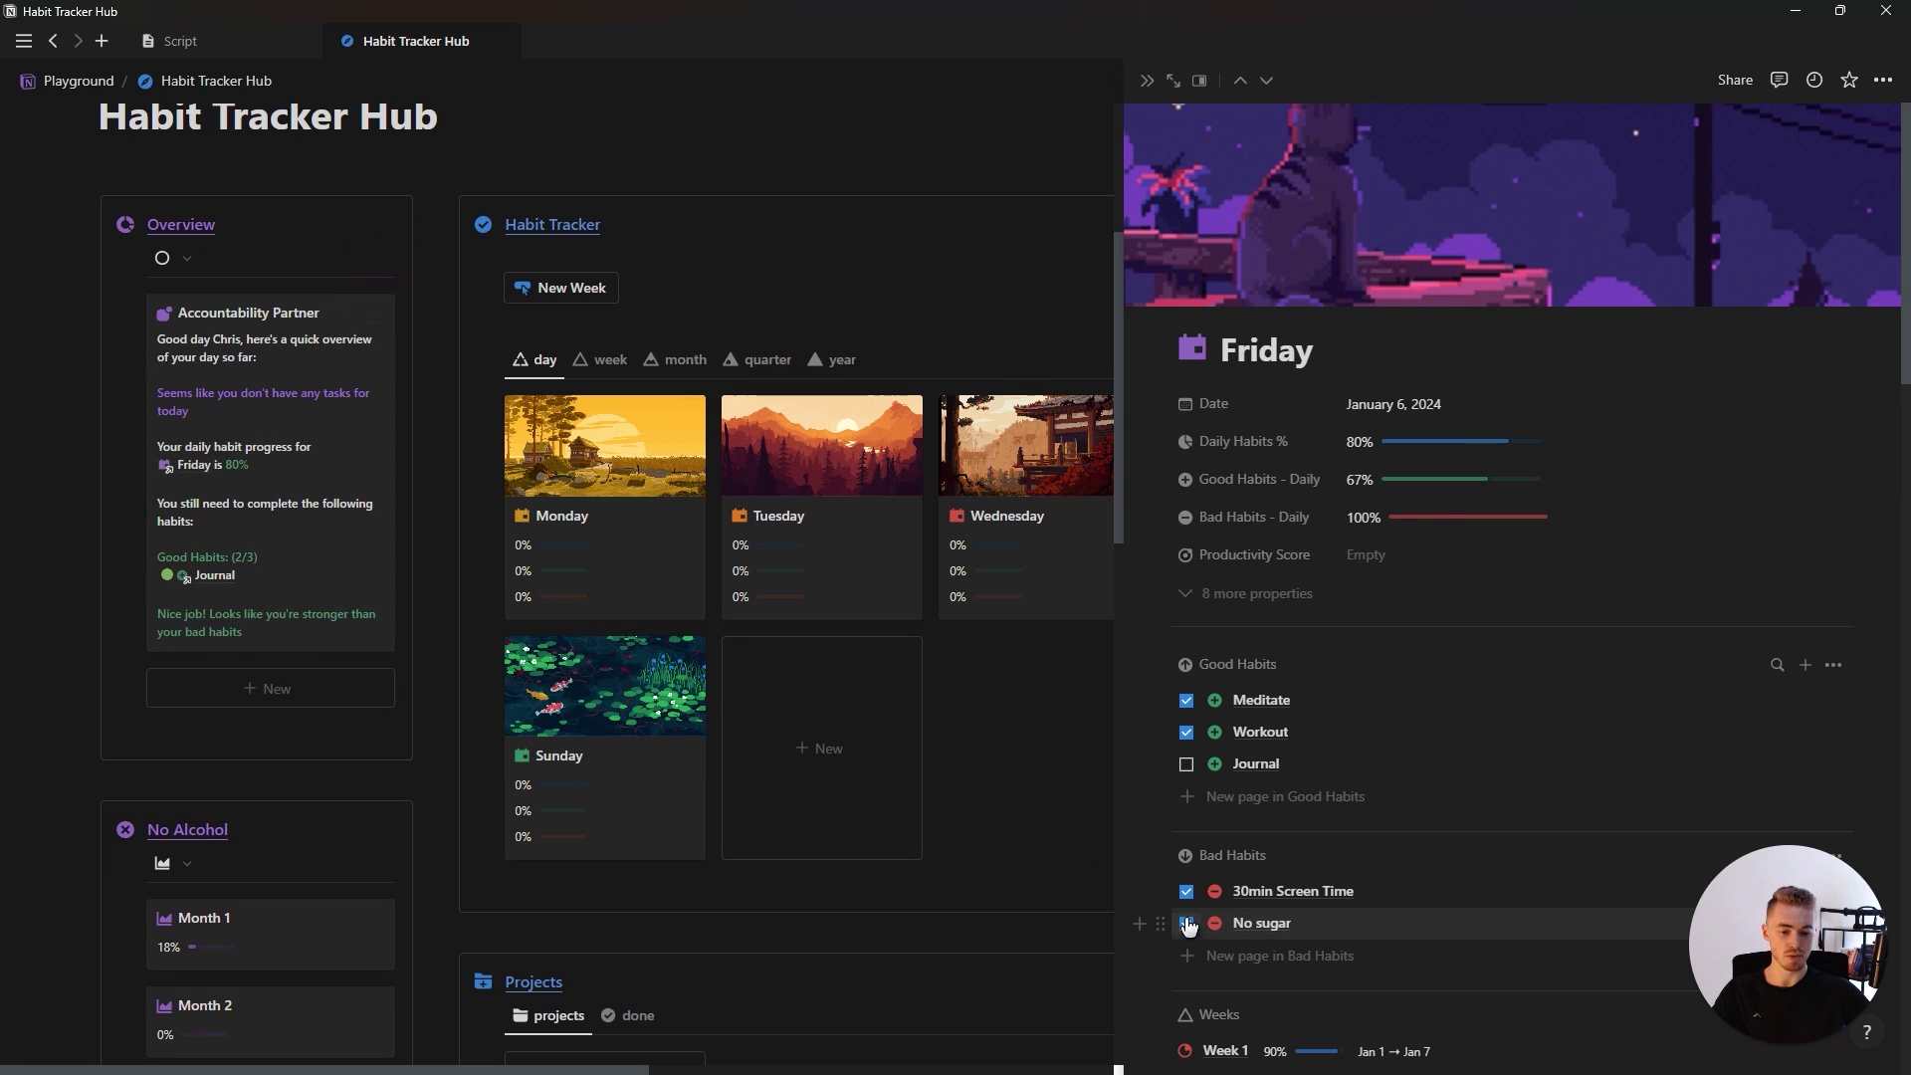
pyautogui.click(1187, 764)
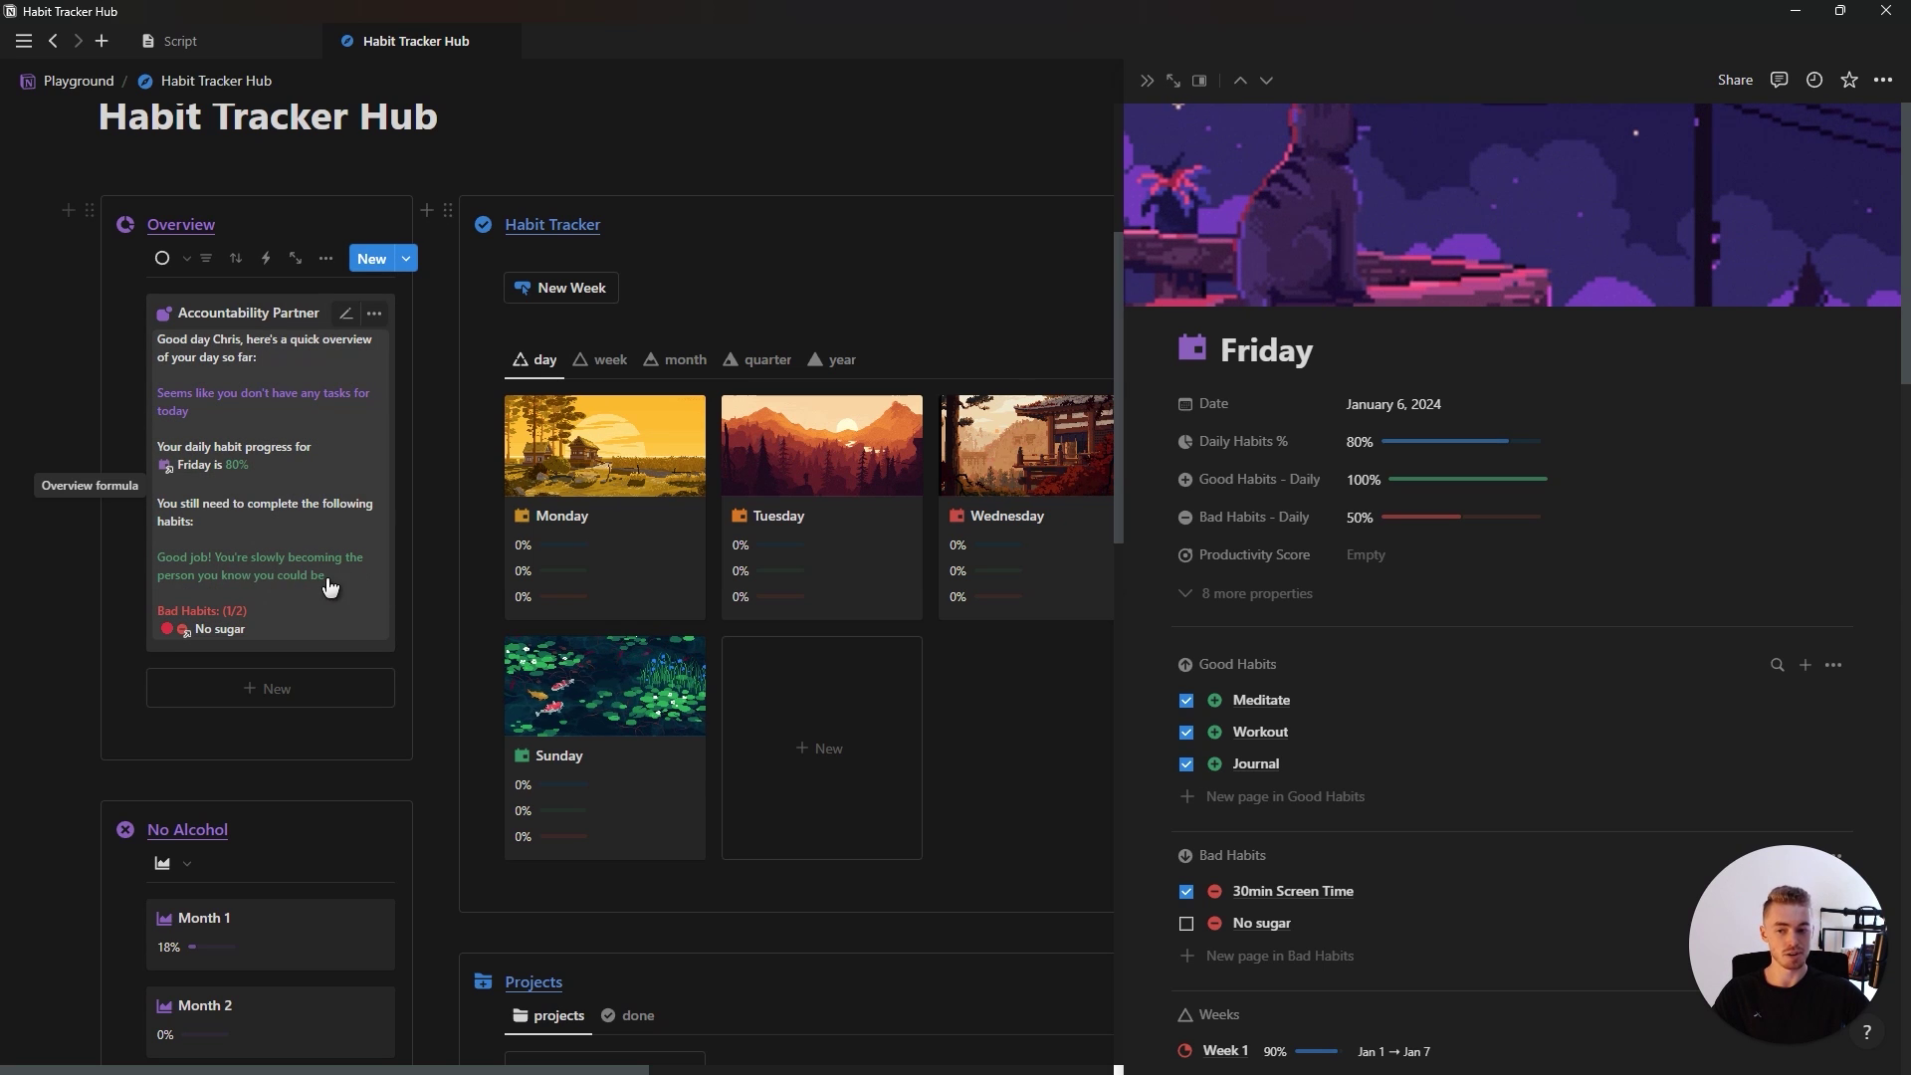
pyautogui.click(1186, 923)
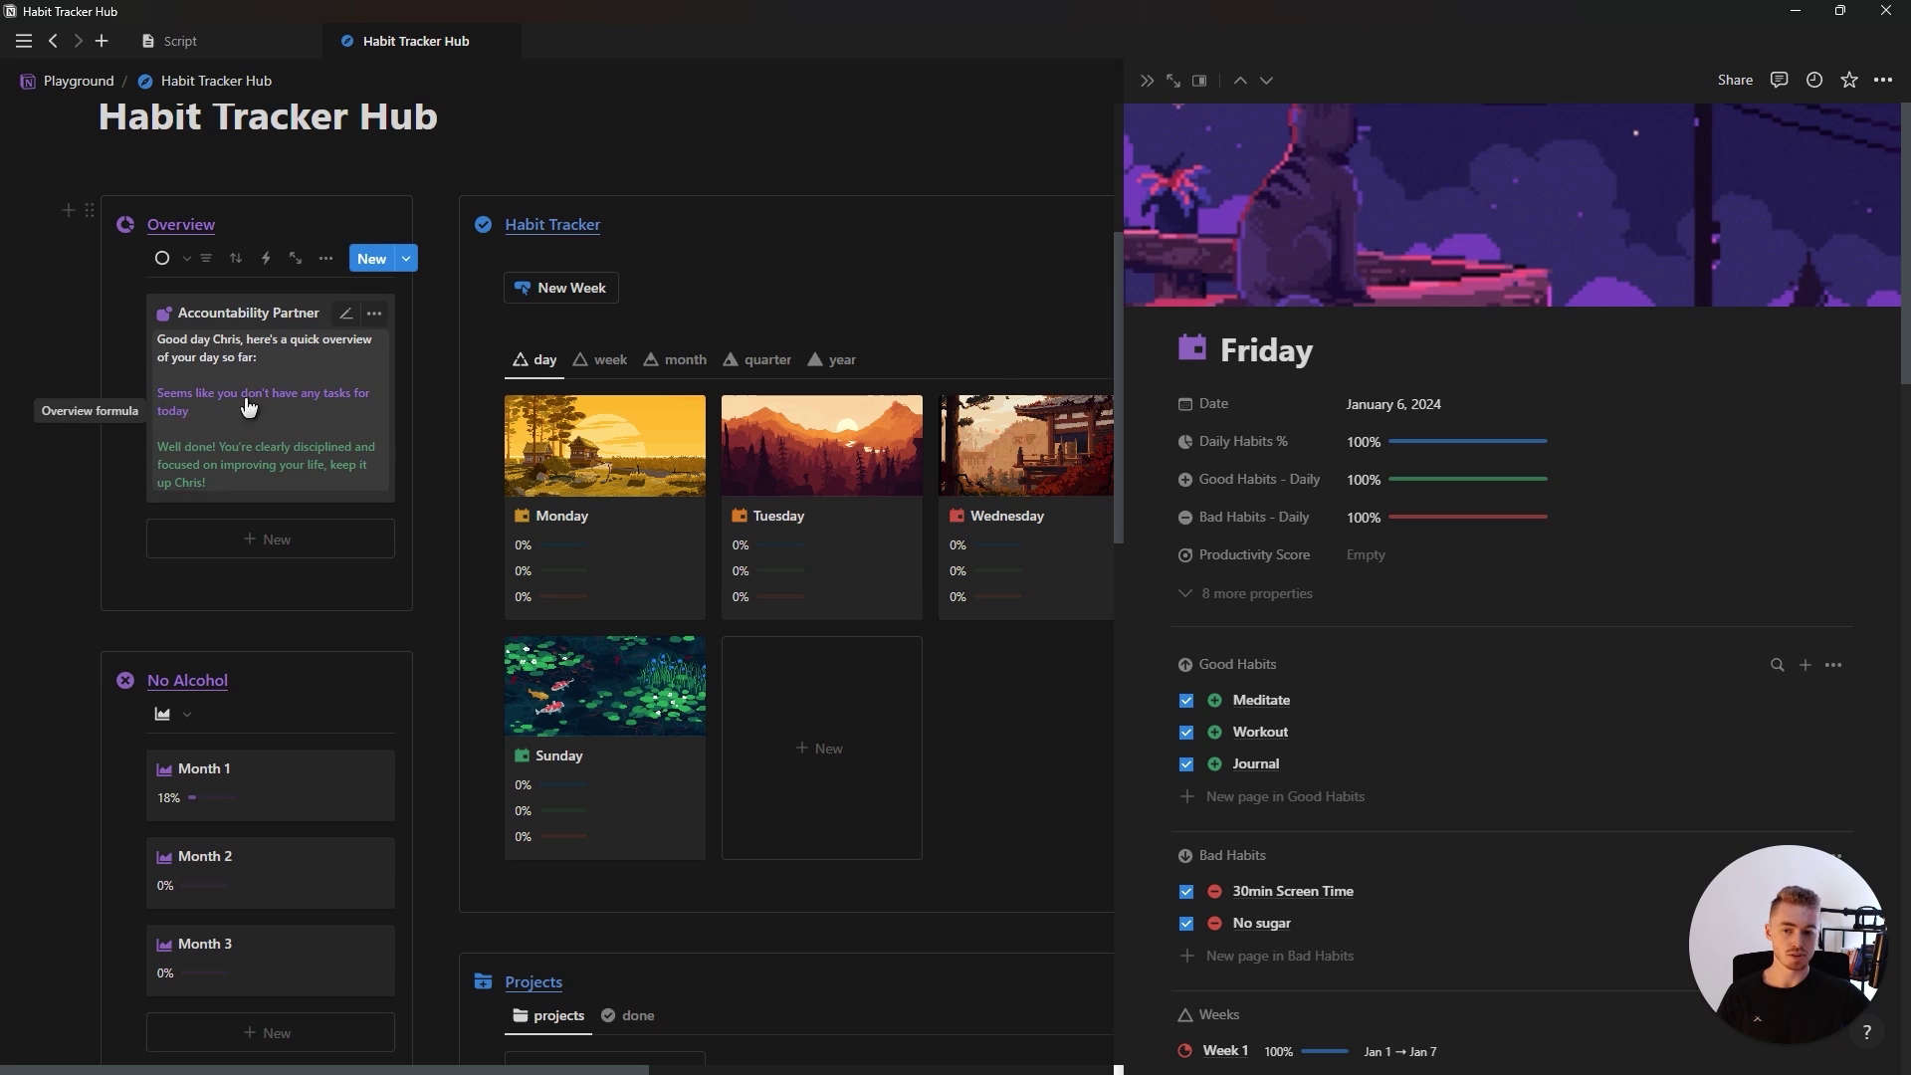
pyautogui.scroll(-15, 1357, 512)
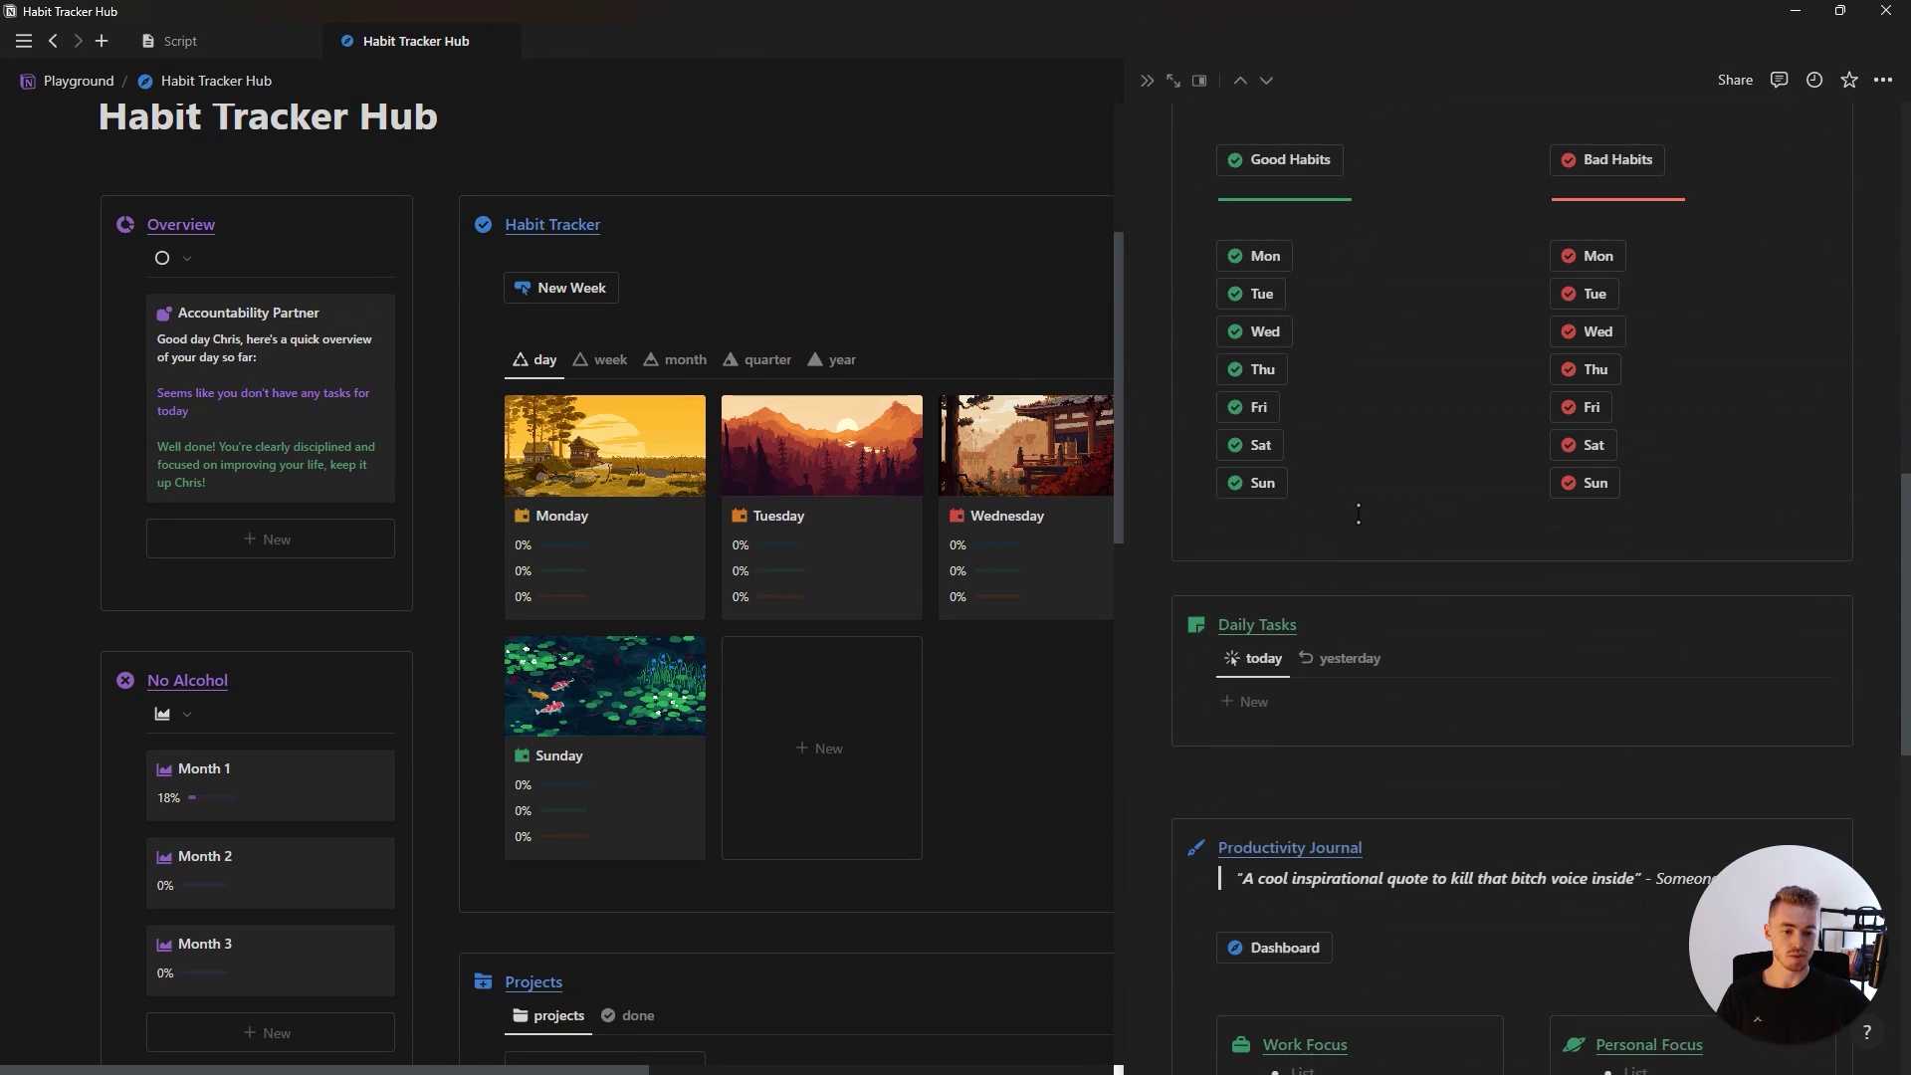
# Step: Add a Daily Task named '123', mark it done, and close Friday's side peek
pyautogui.click(1315, 709)
pyautogui.write('123')
pyautogui.press('Return')
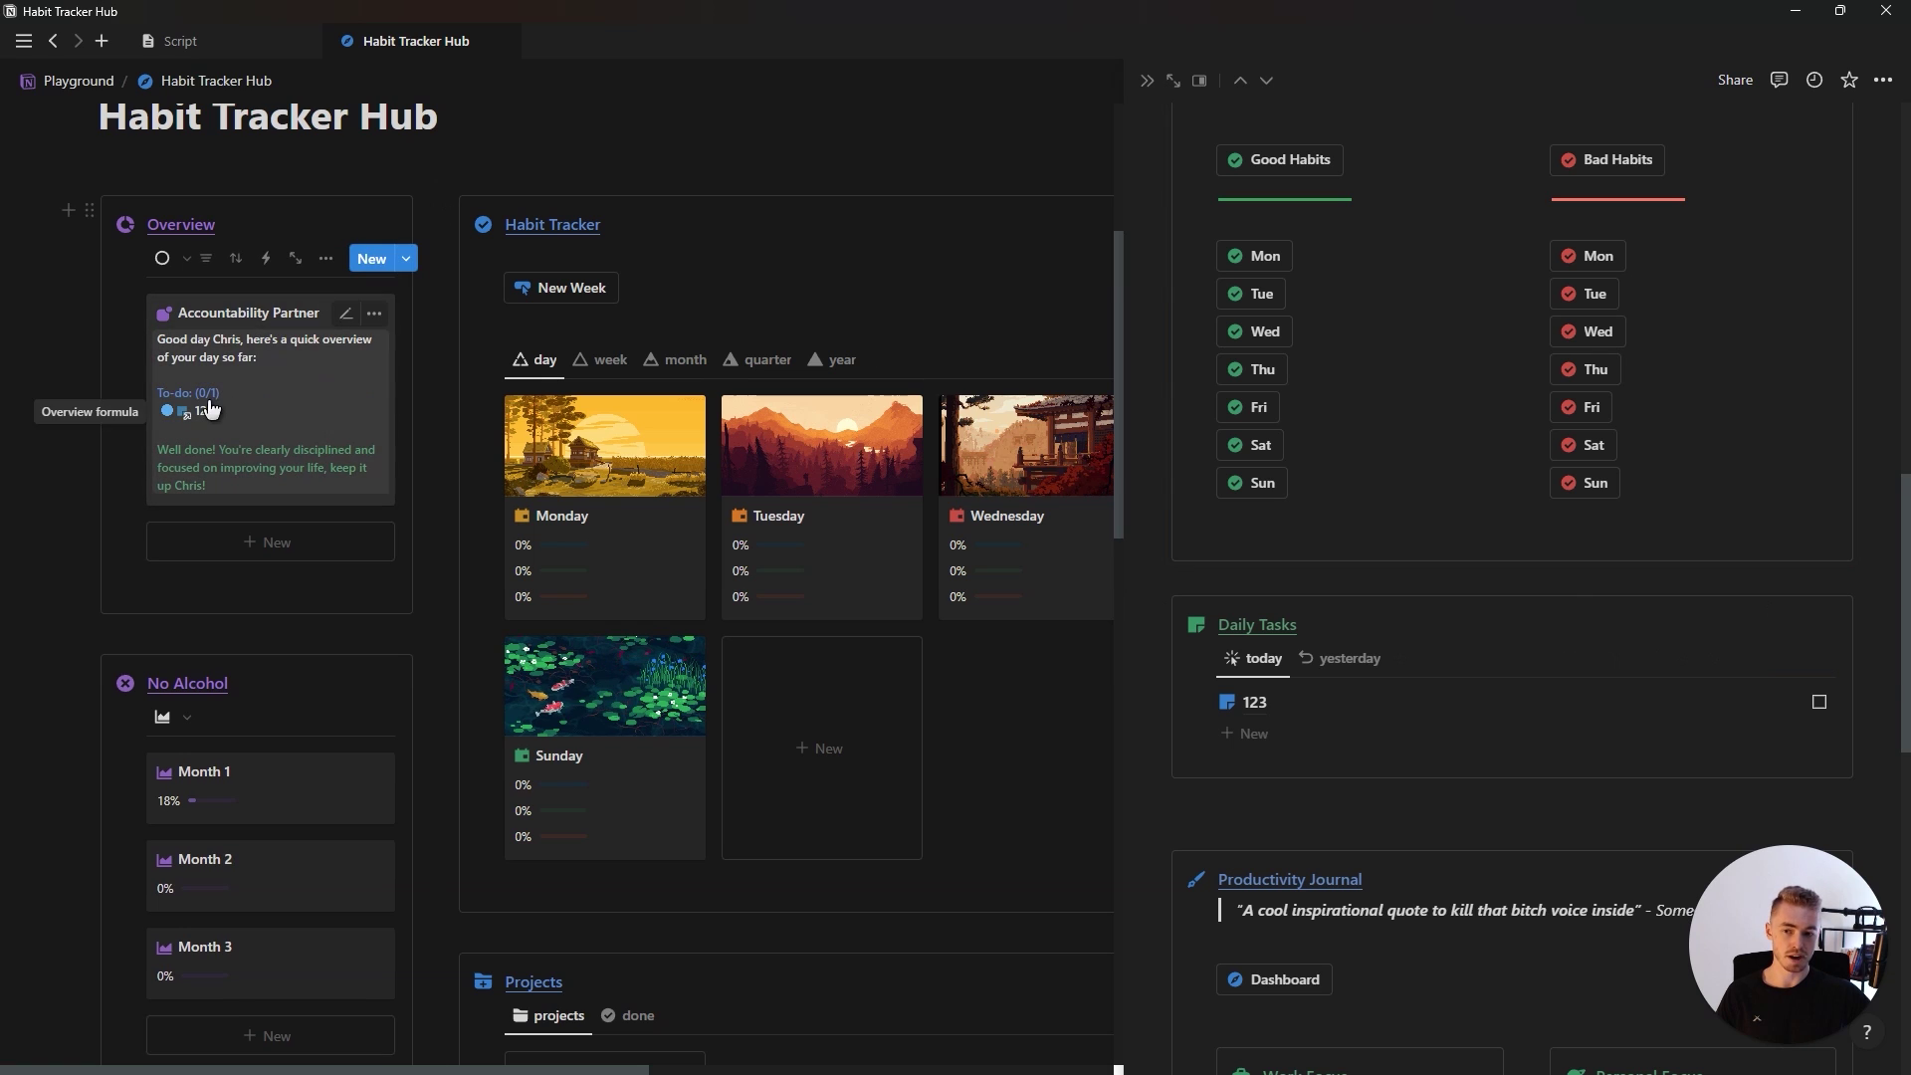
pyautogui.scroll(-1, 1692, 597)
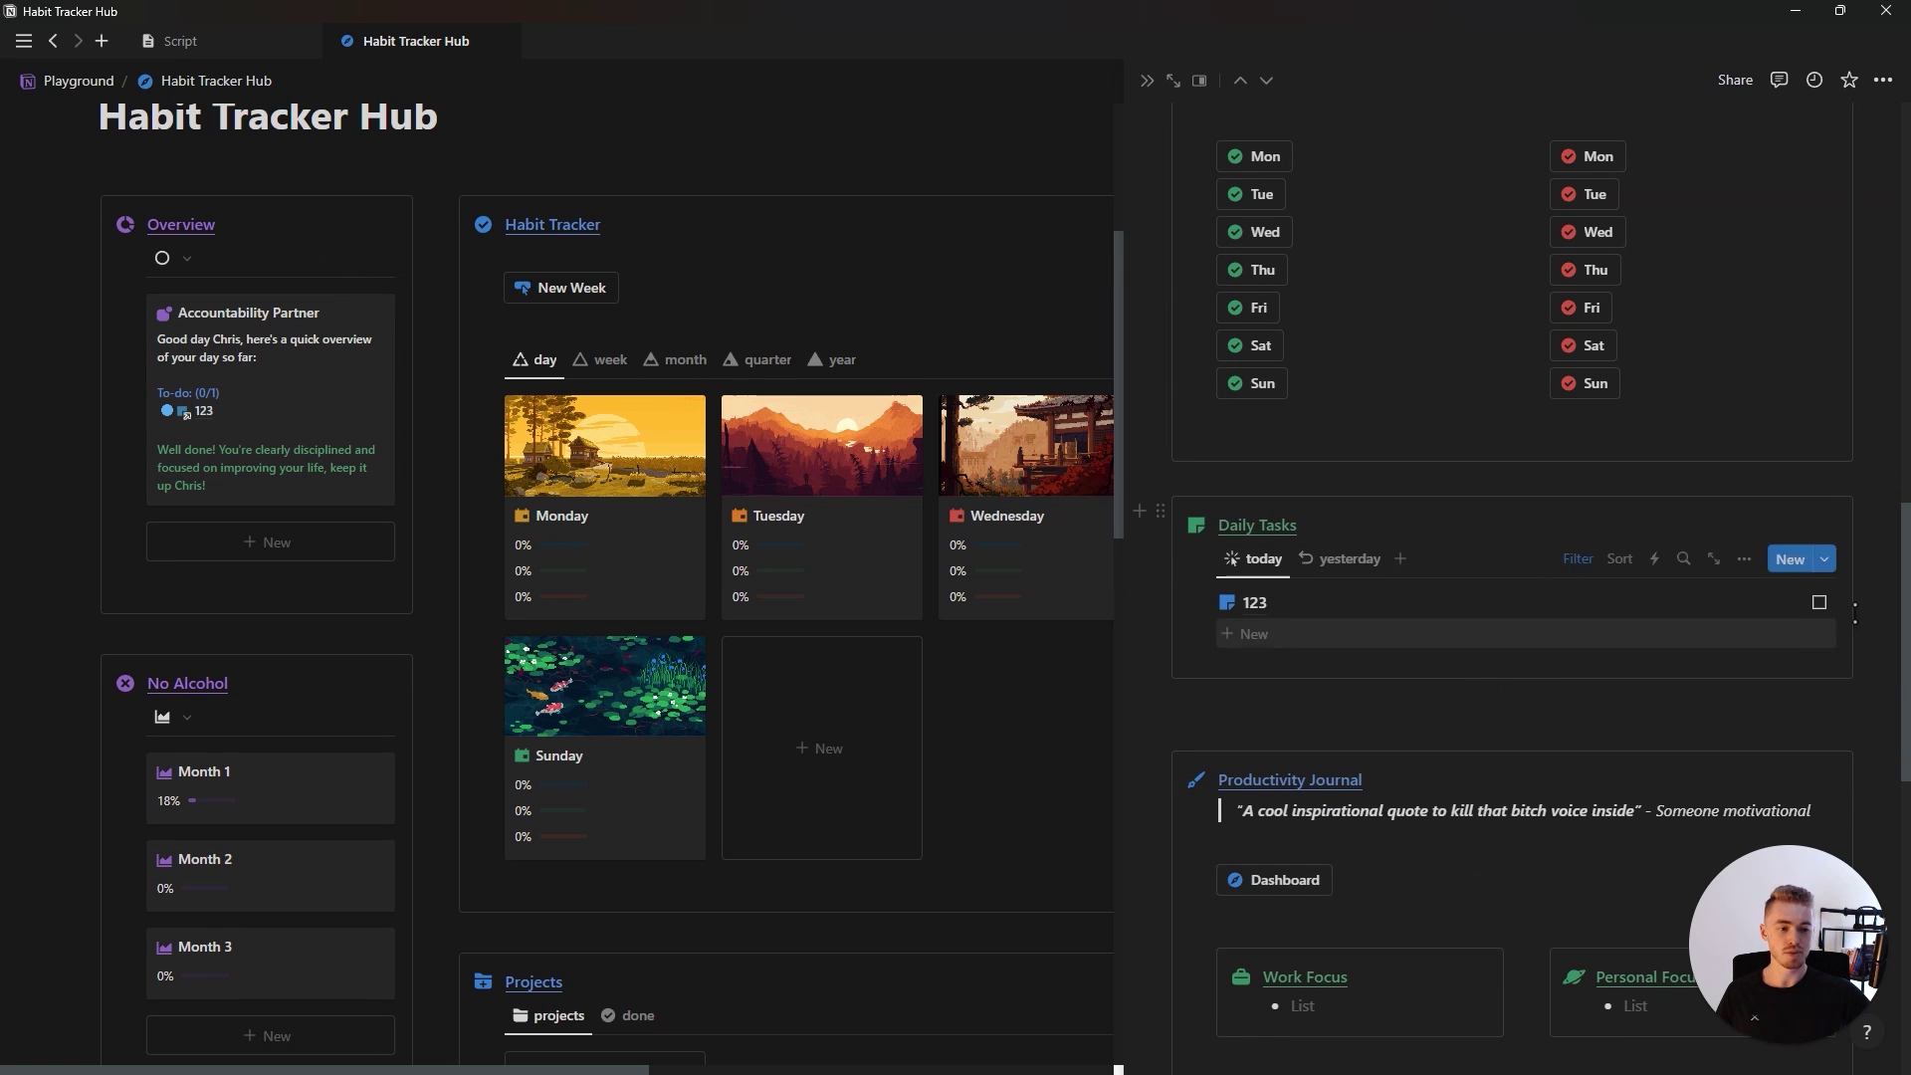
pyautogui.click(1820, 603)
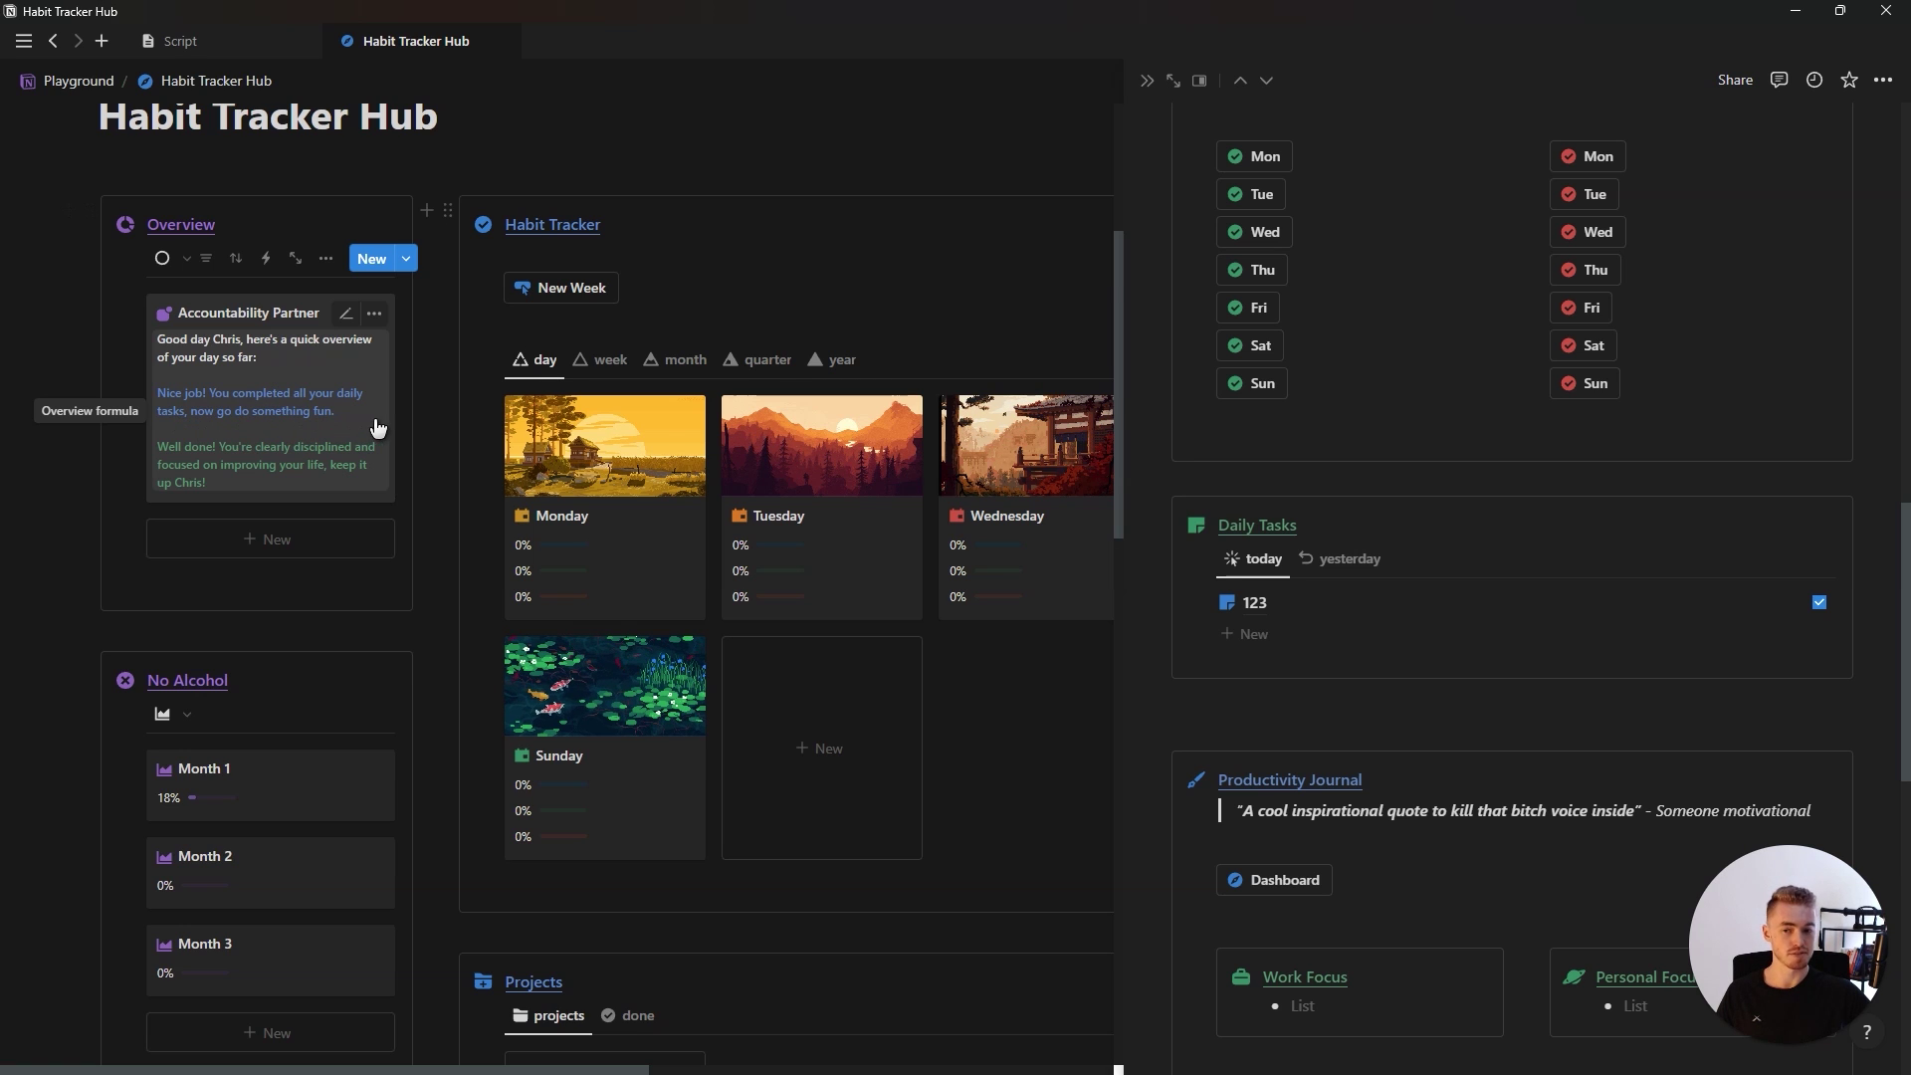
pyautogui.press('Escape')
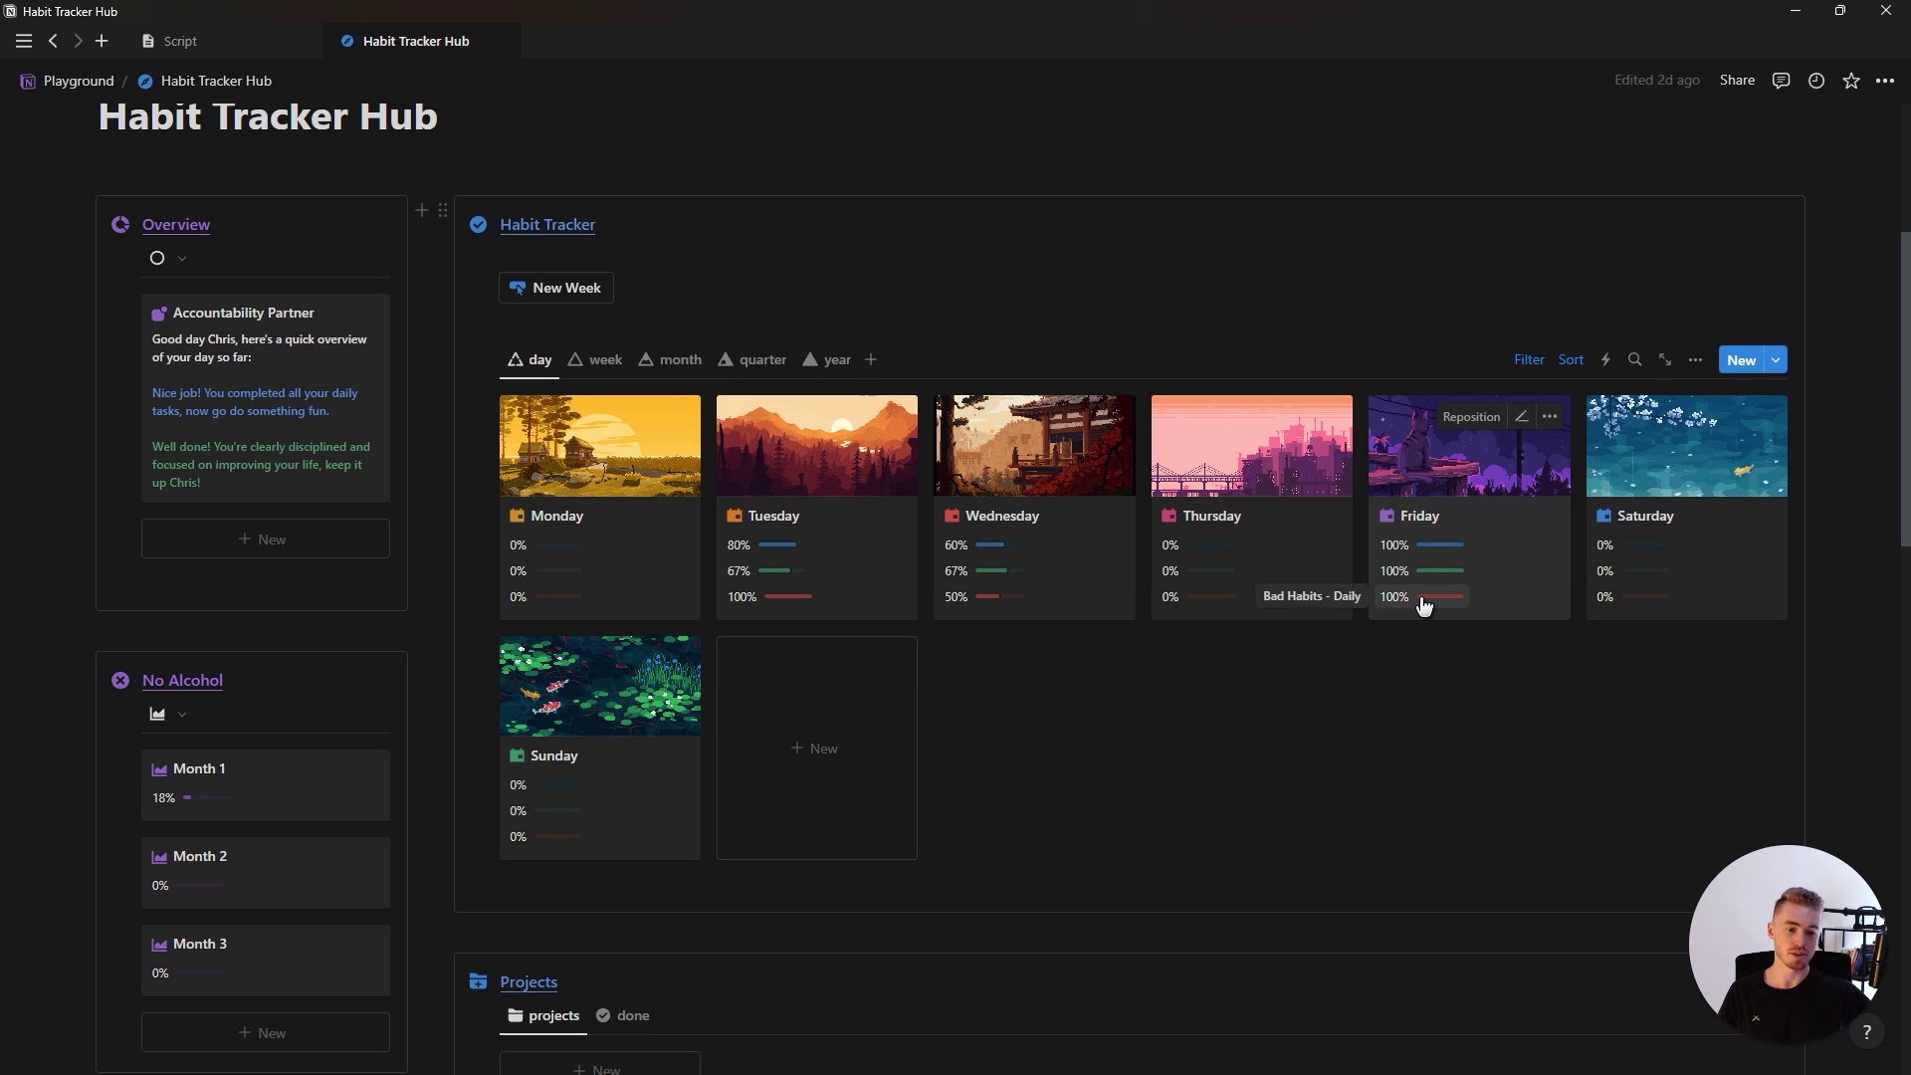
# Step: Cycle the habit progress through the week, month, quarter and year views
pyautogui.click(600, 360)
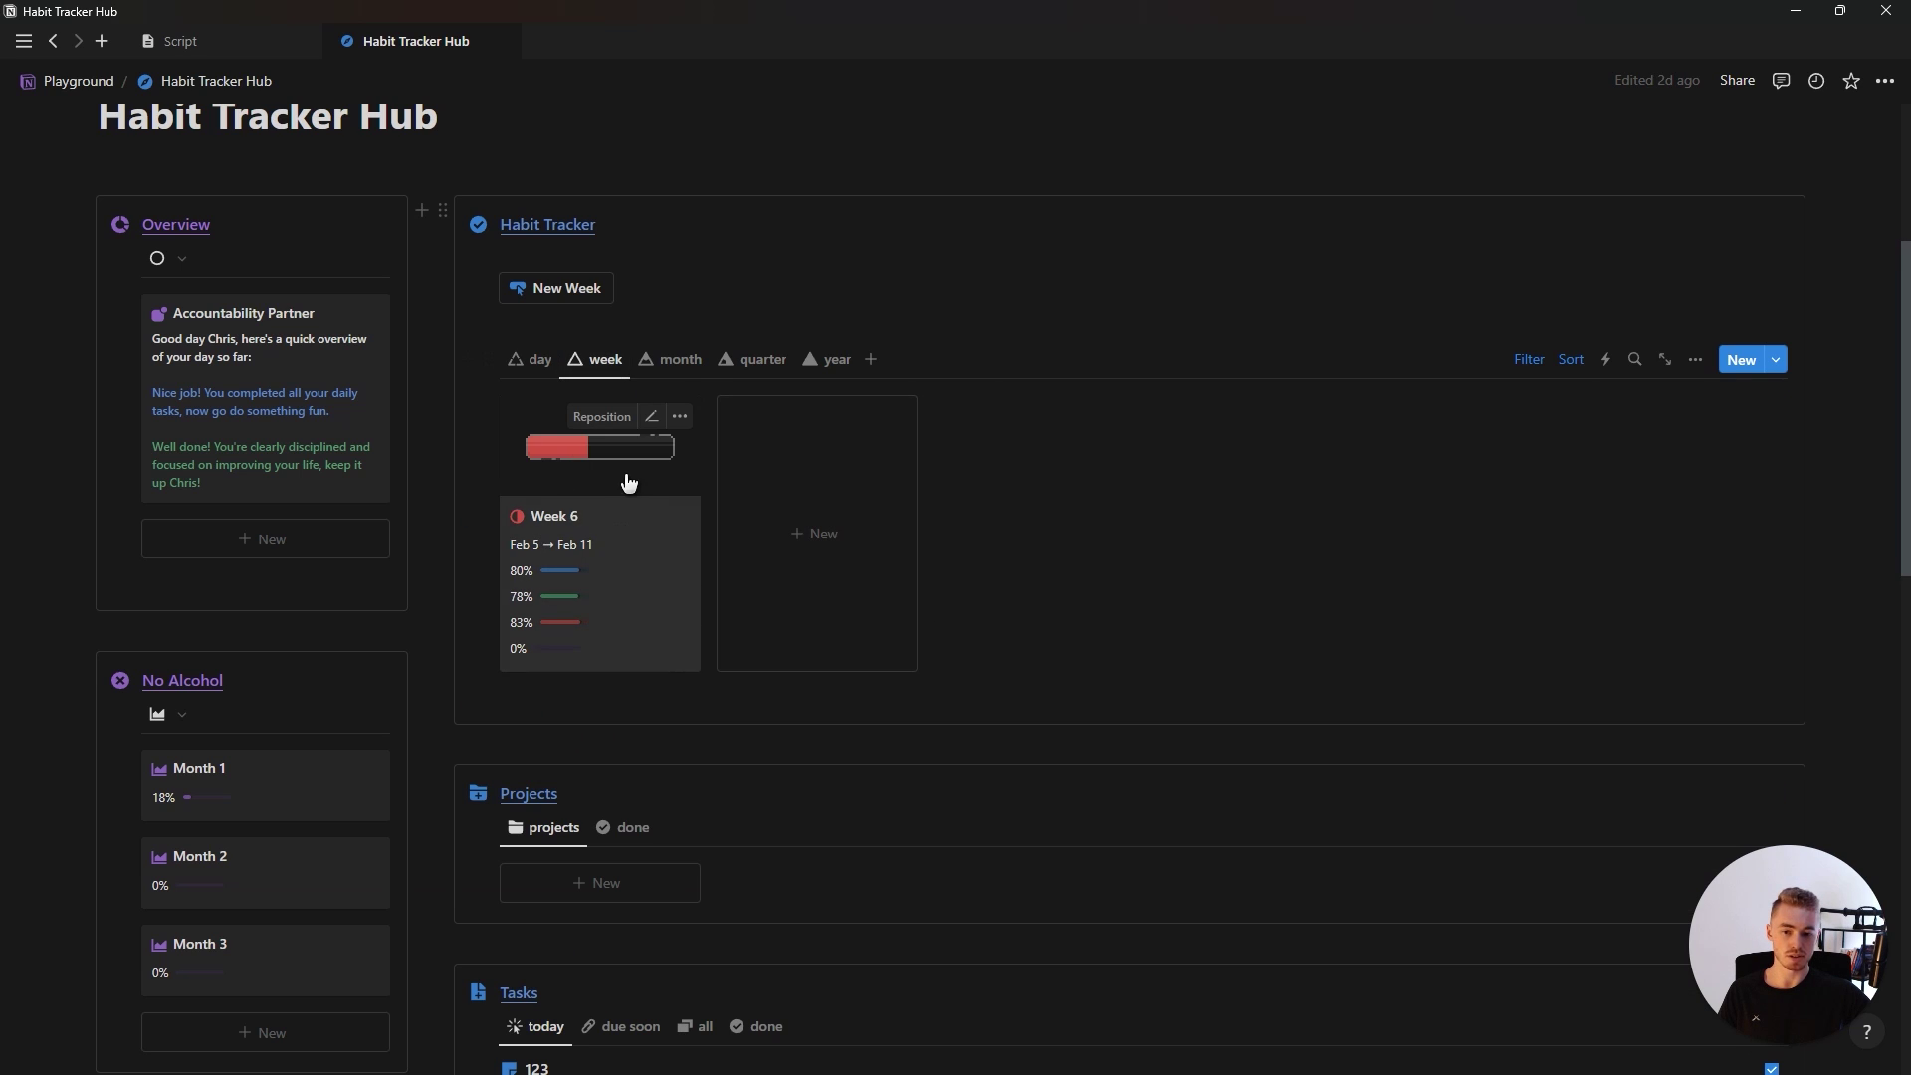
pyautogui.click(672, 361)
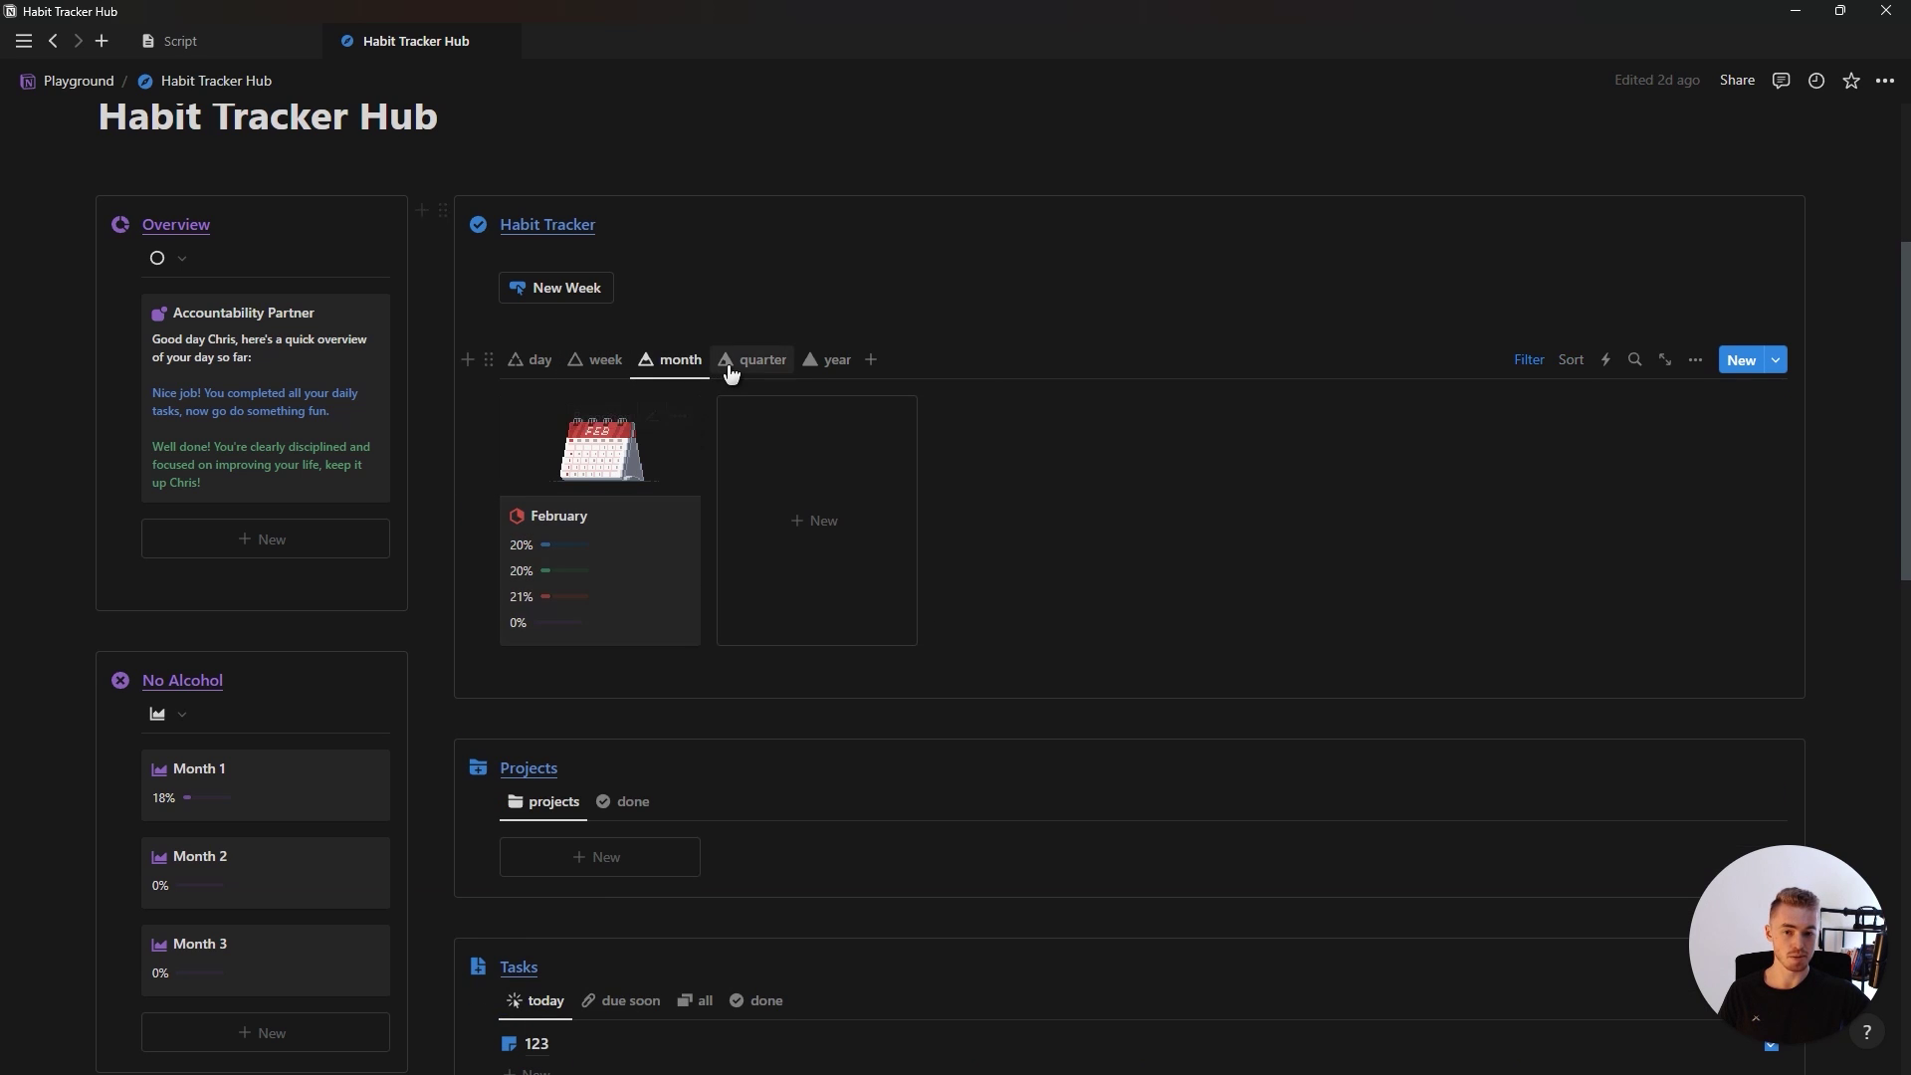
pyautogui.click(732, 368)
pyautogui.click(831, 360)
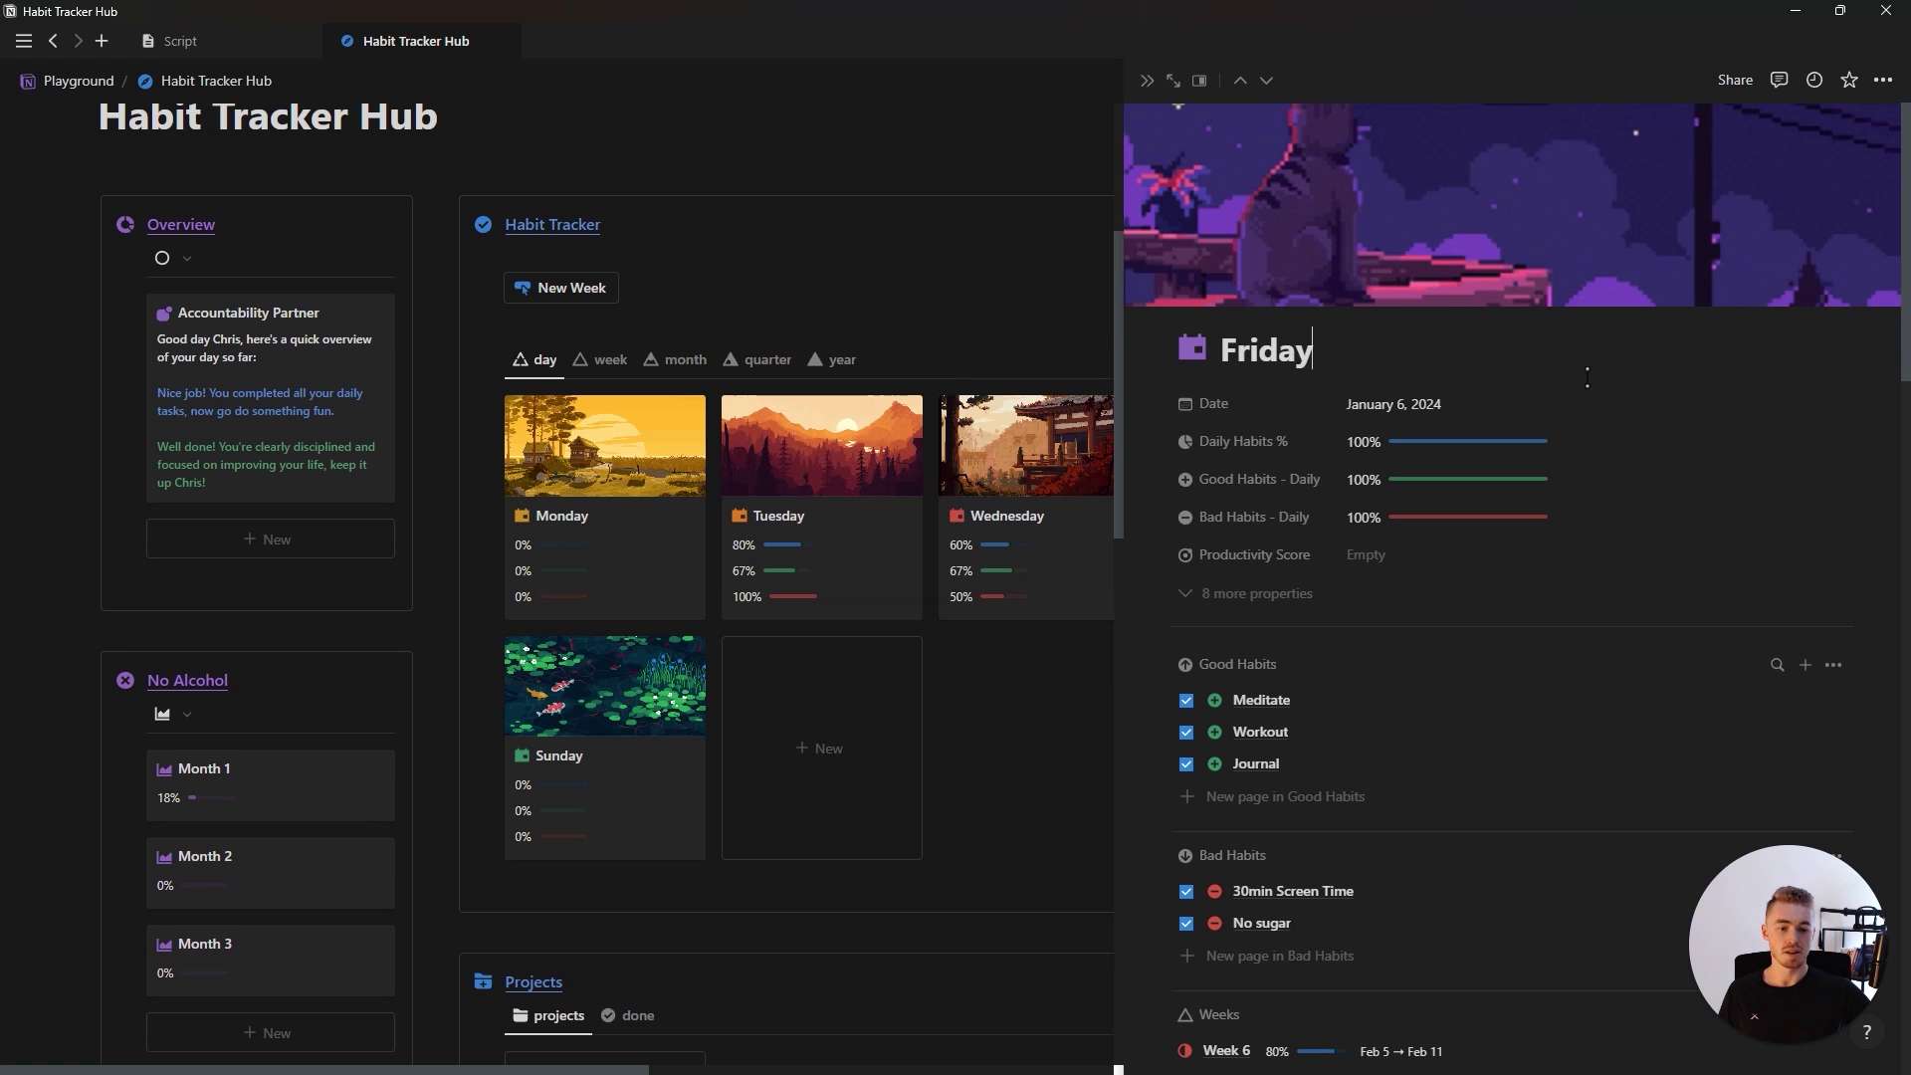
# Step: Reopen Friday's page beside the tracker and return to the yearly 2024 progress card
pyautogui.scroll(-4, 1354, 697)
pyautogui.scroll(-7, 1383, 456)
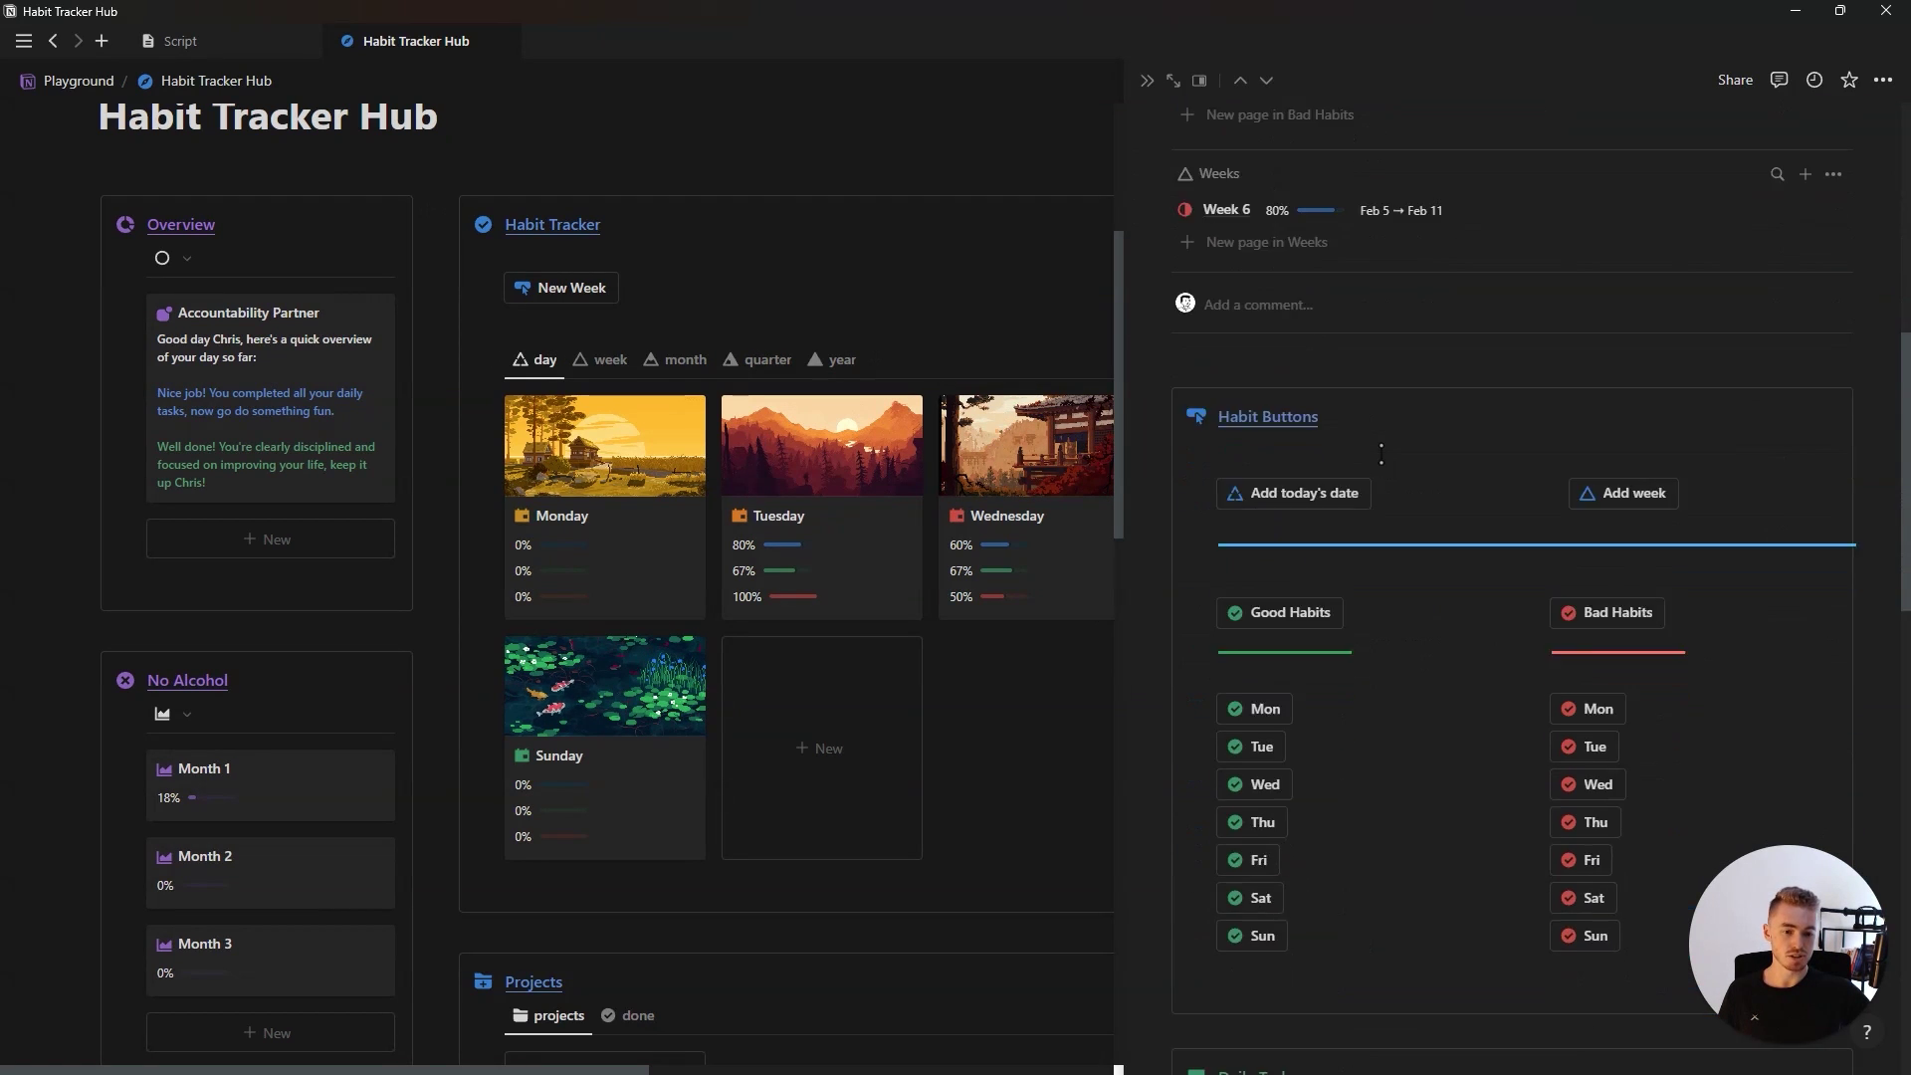
pyautogui.scroll(9, 1592, 515)
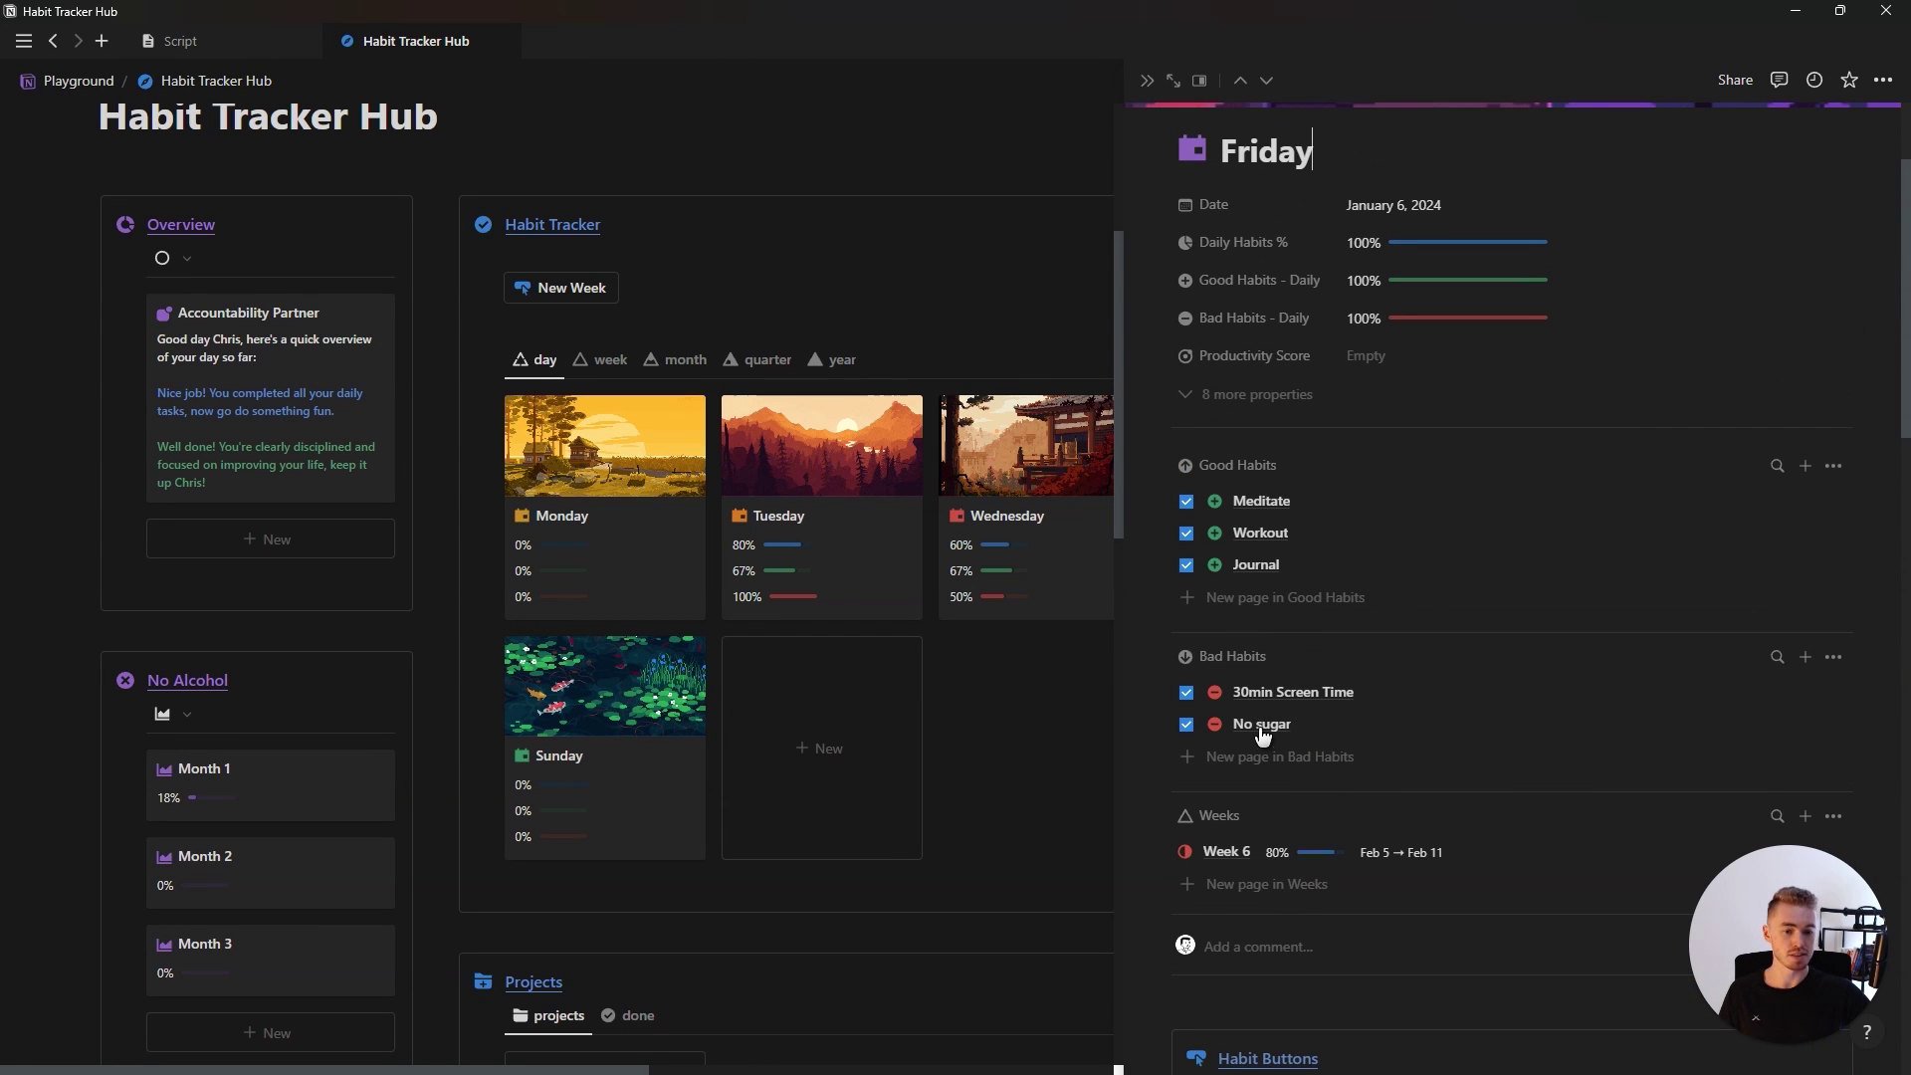
pyautogui.click(1148, 120)
pyautogui.click(835, 365)
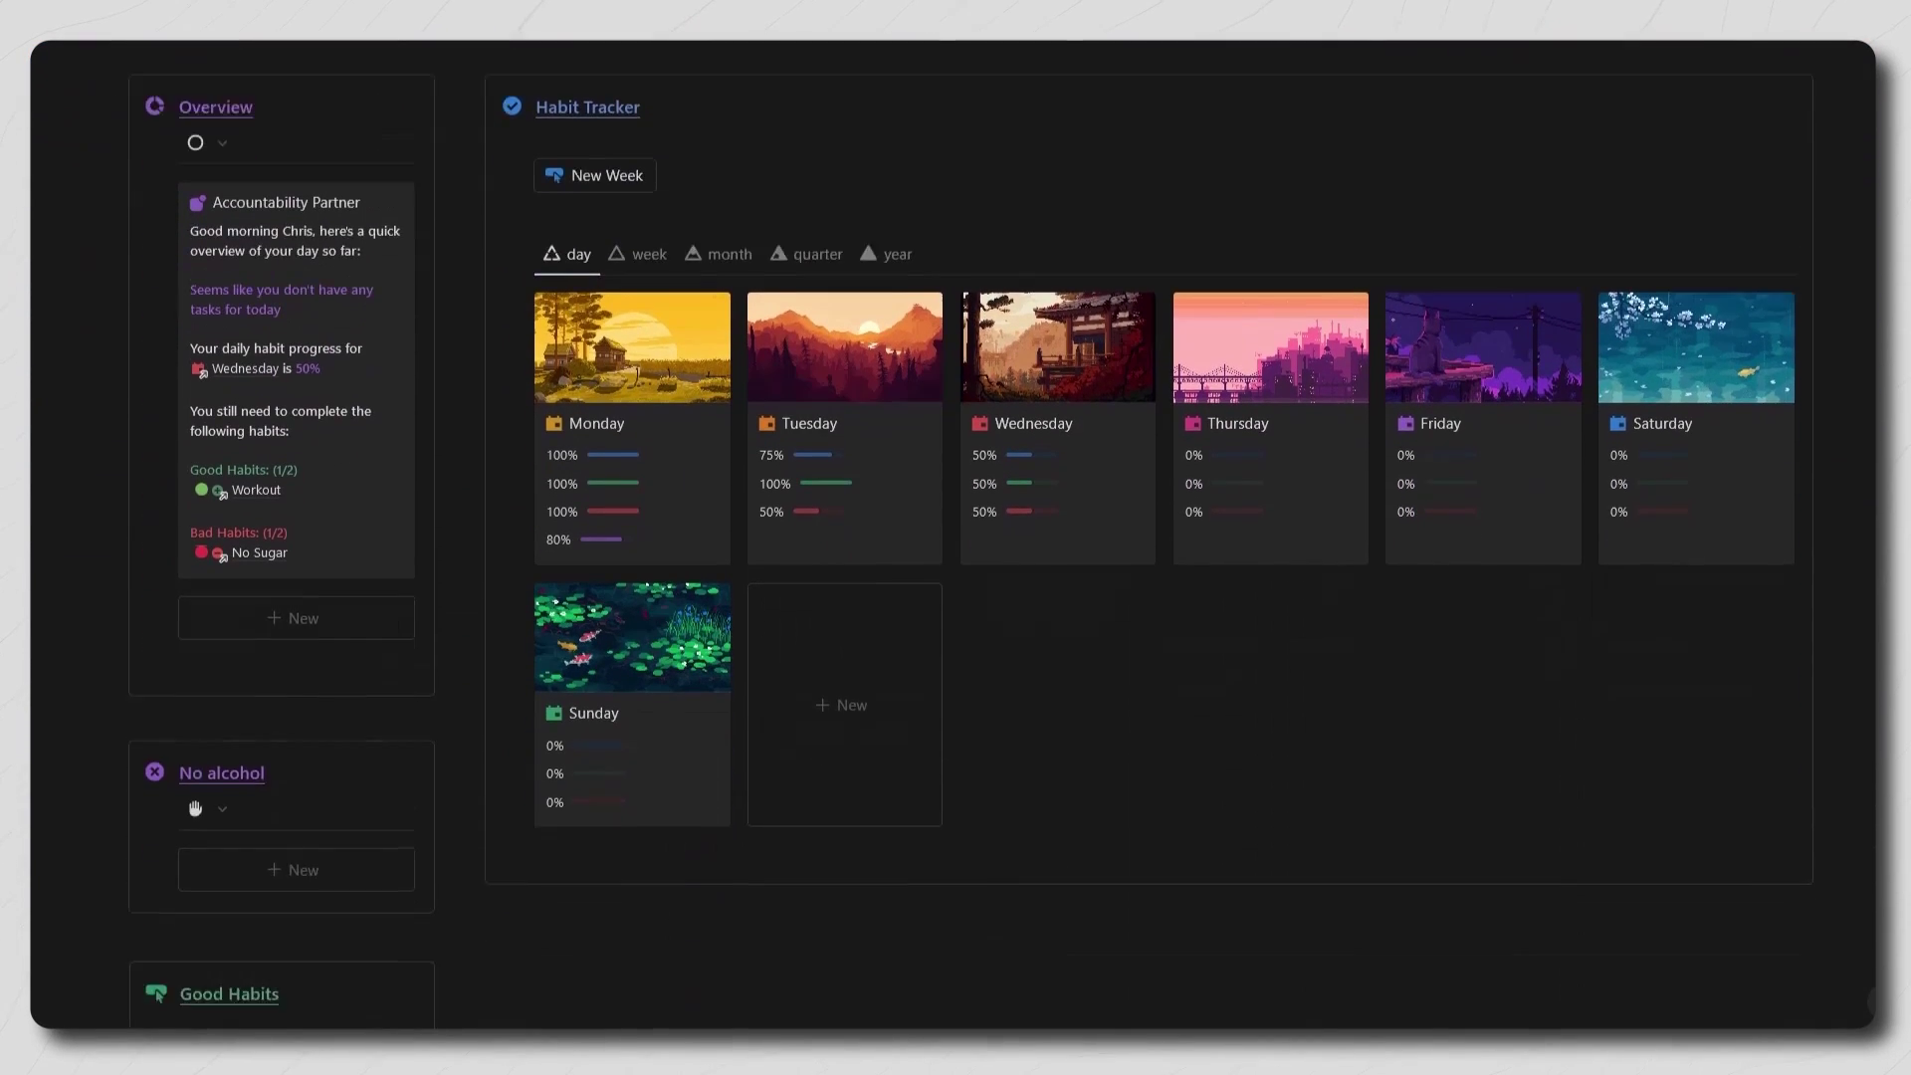
# Step: Scroll through the template's November 2023 task calendar and Pages list
pyautogui.scroll(-15, 971, 536)
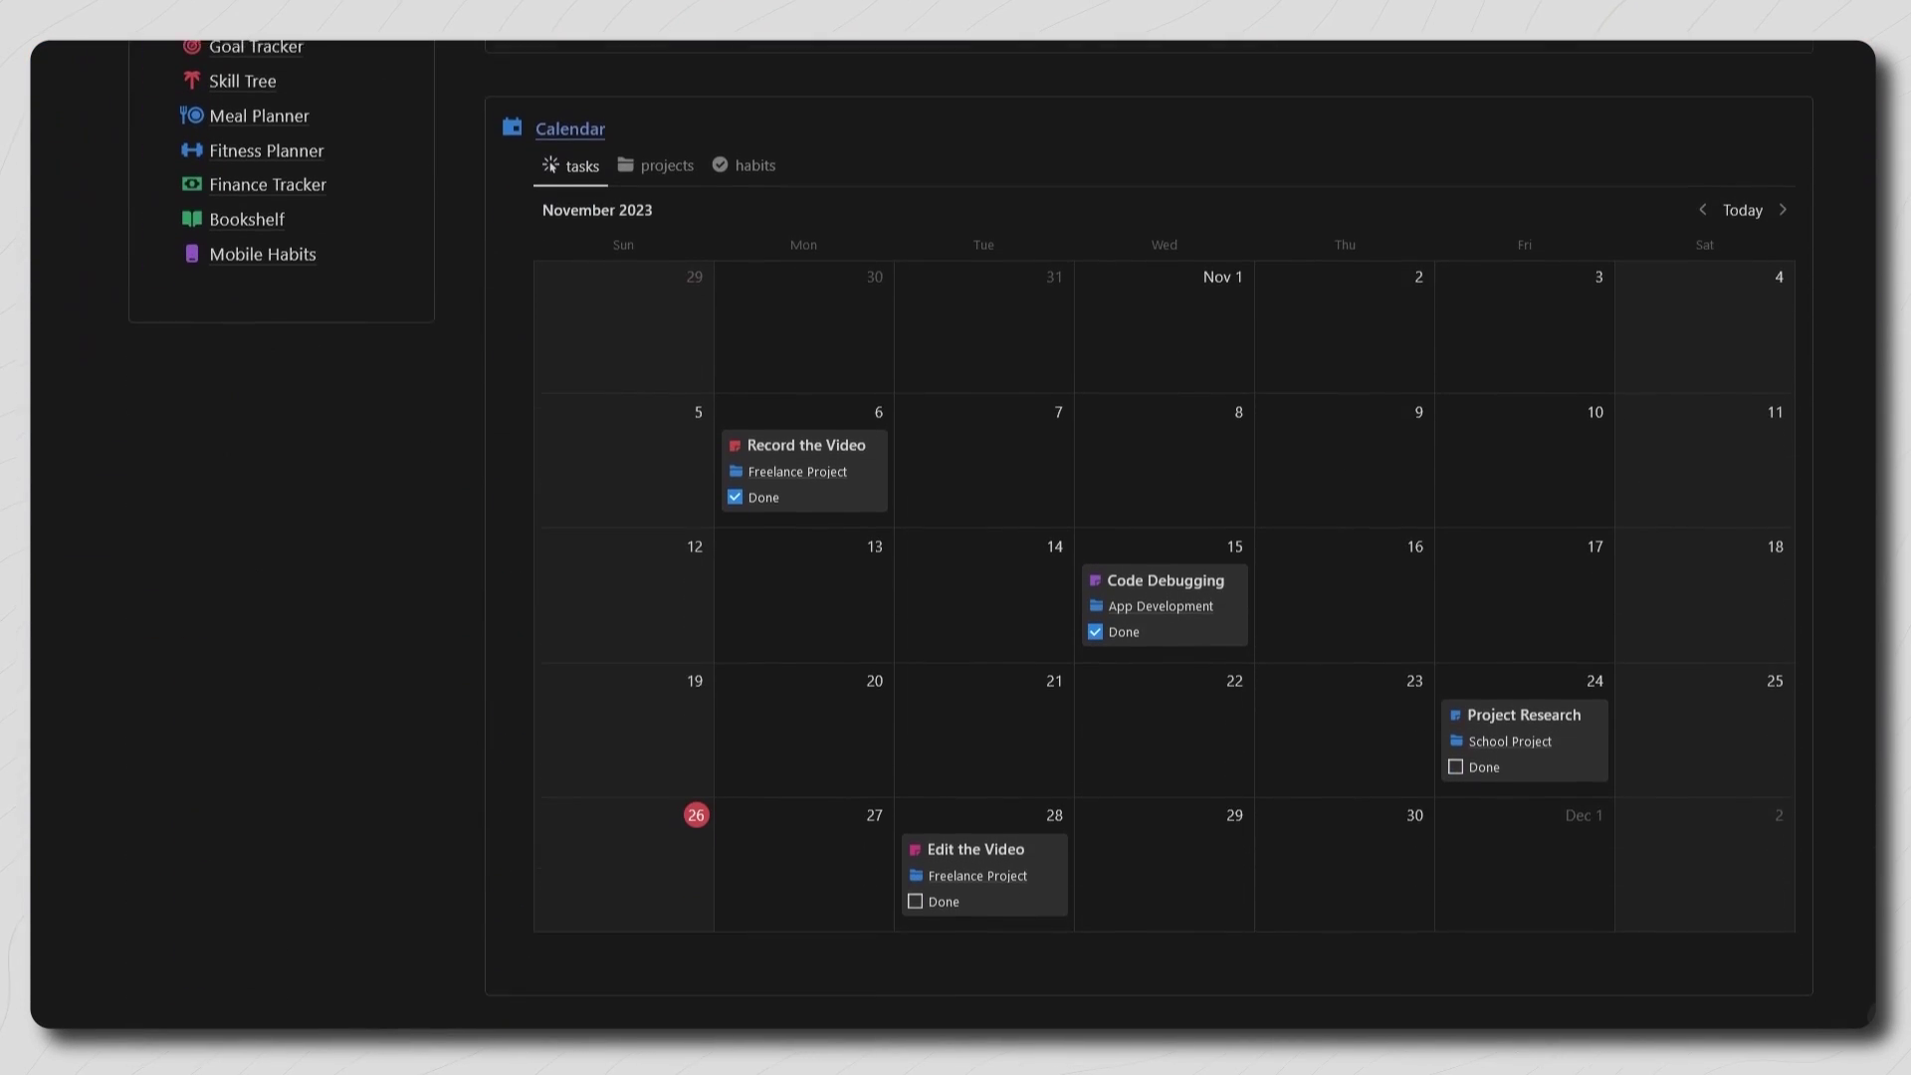
pyautogui.scroll(3, 972, 536)
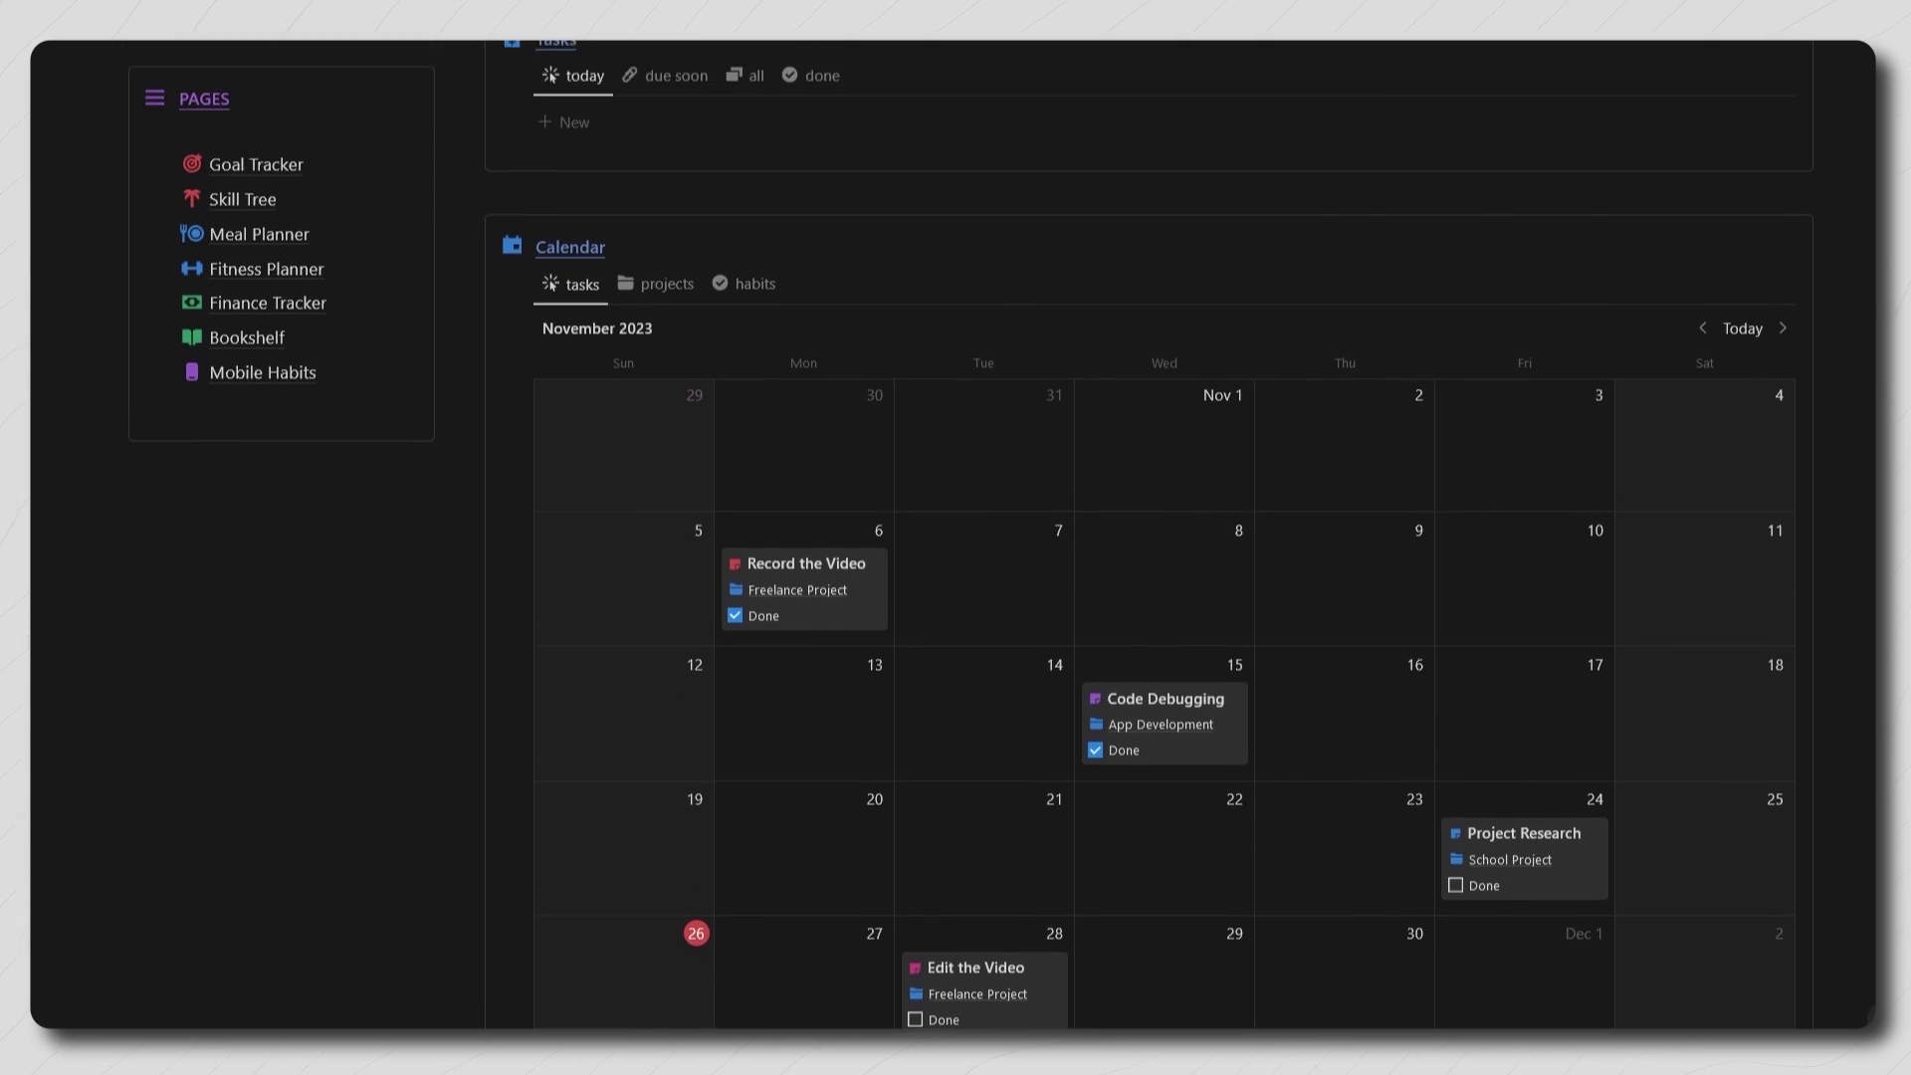